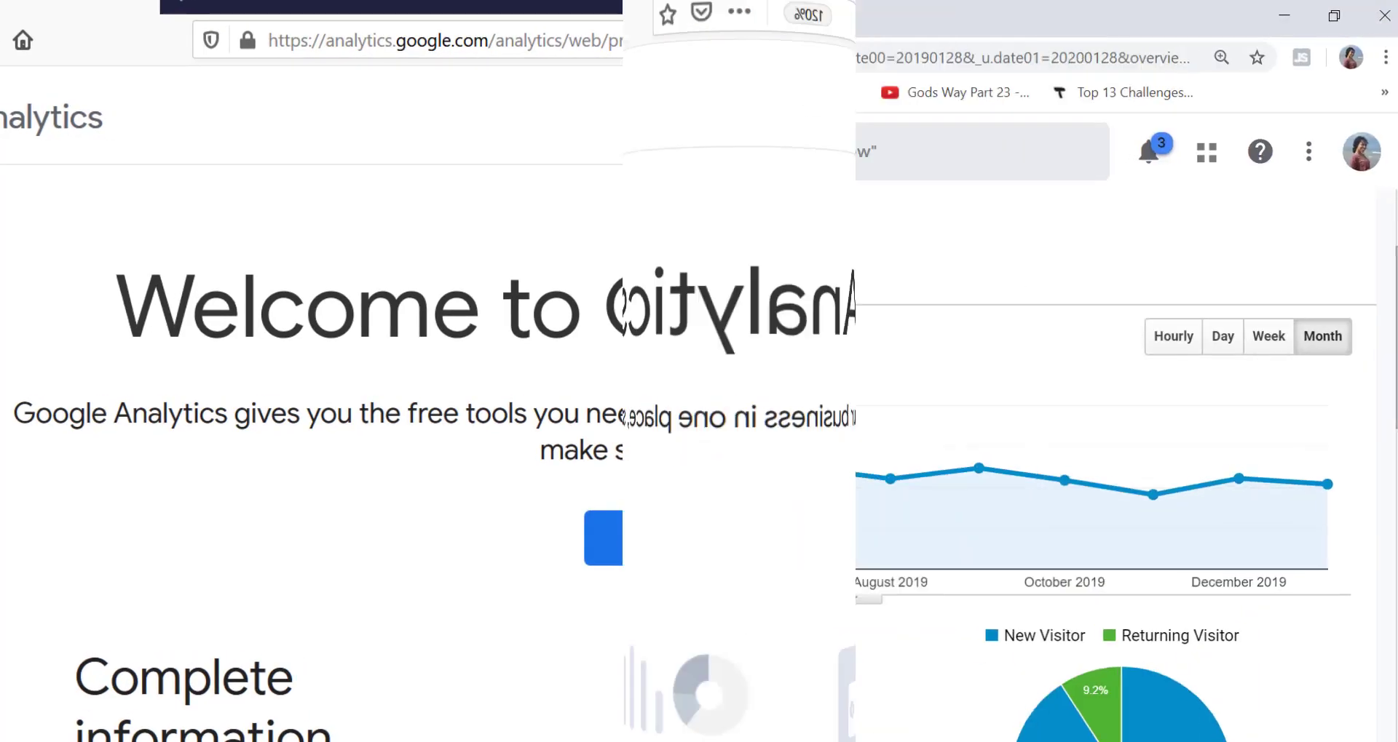
Start a free Analytics account with an account name, then install MonsterInsights and launch its wizard.
left_click(113, 502)
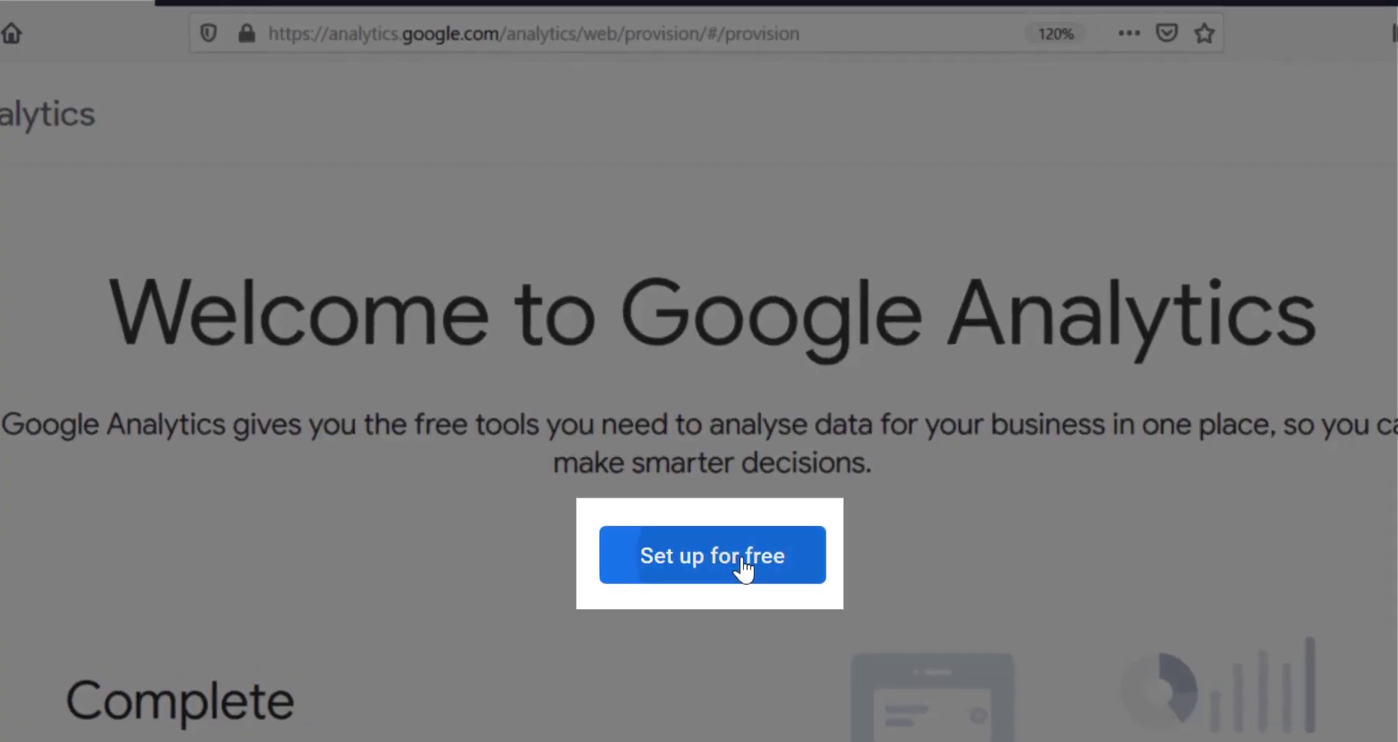
left_click(742, 570)
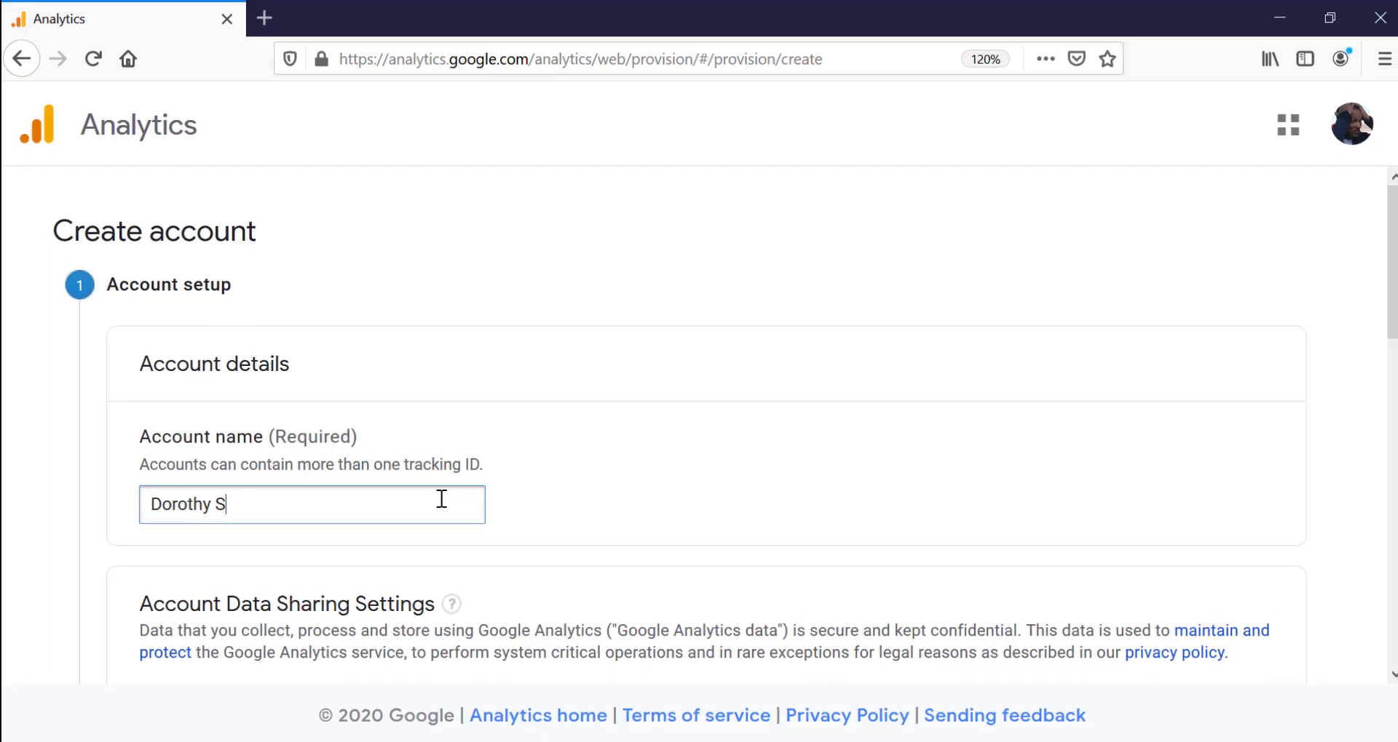
type("helt")
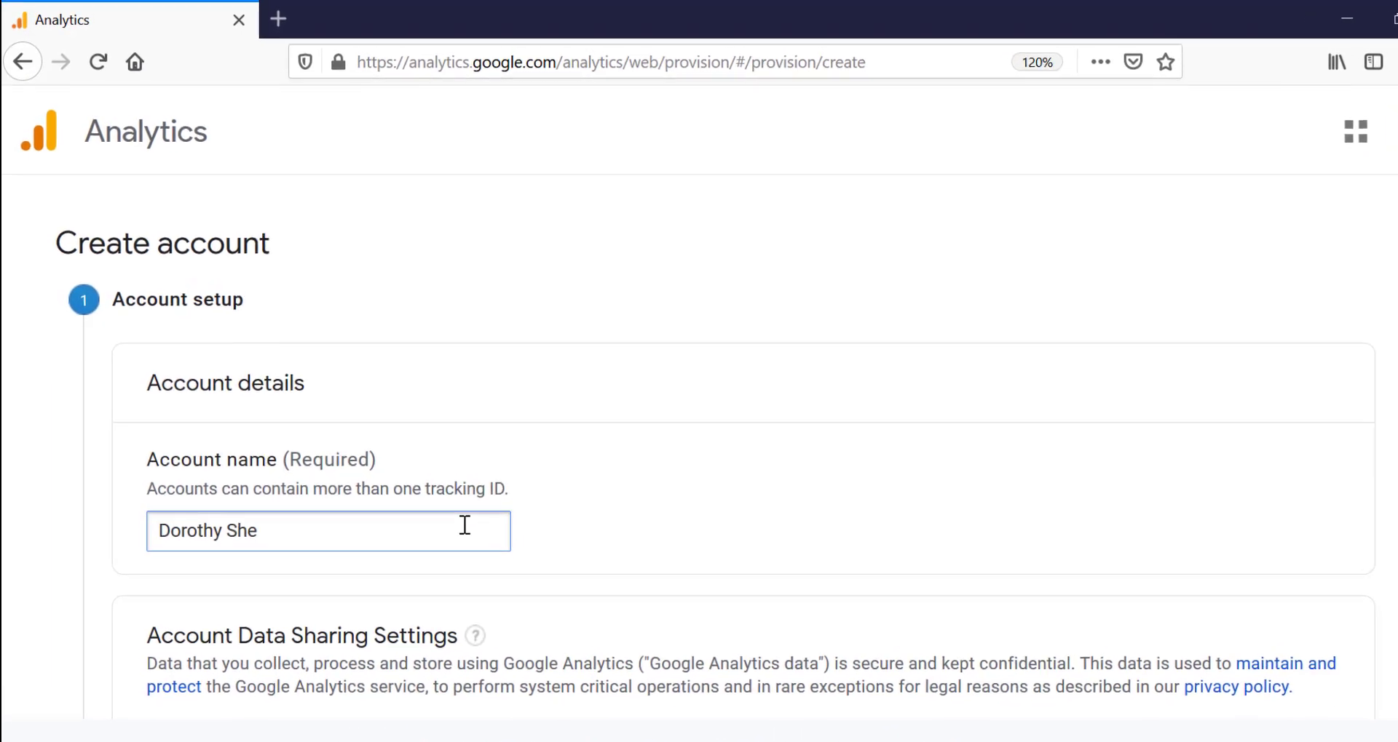
type("on")
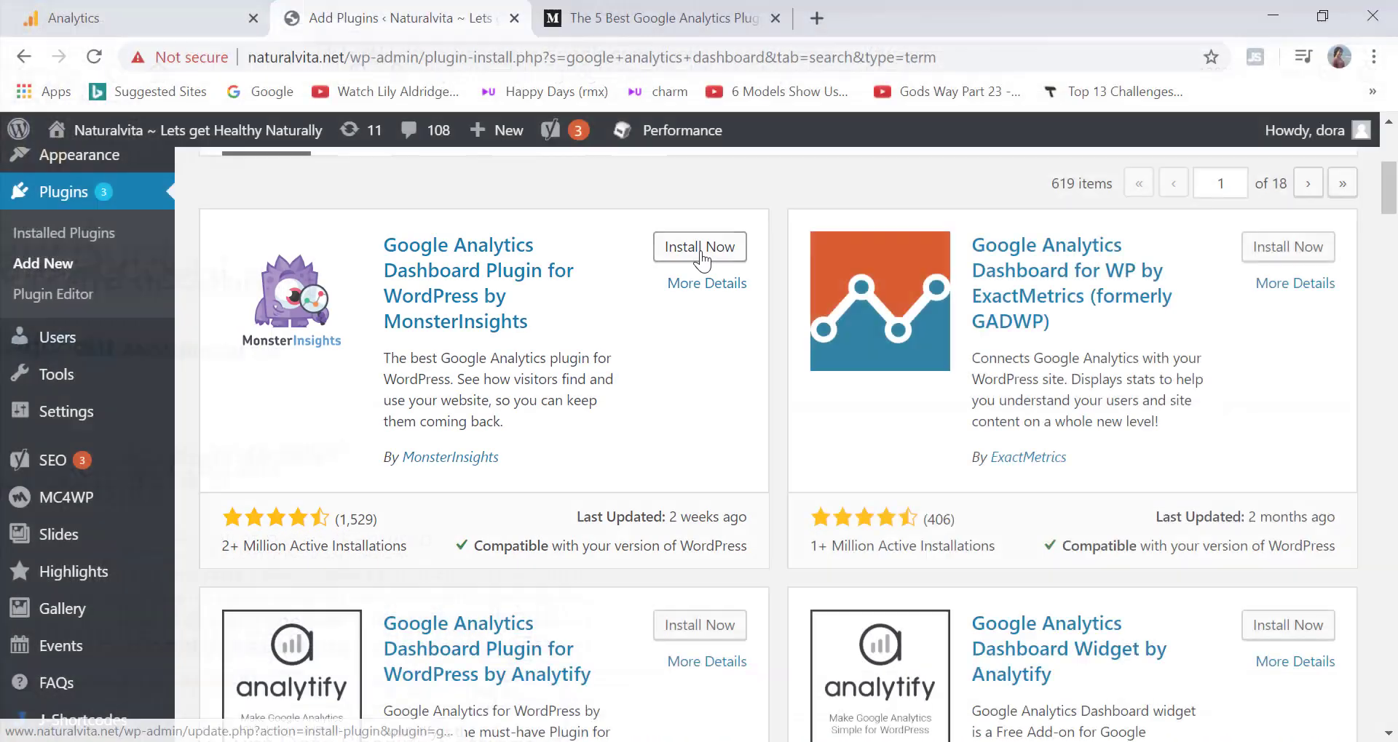
left_click(699, 160)
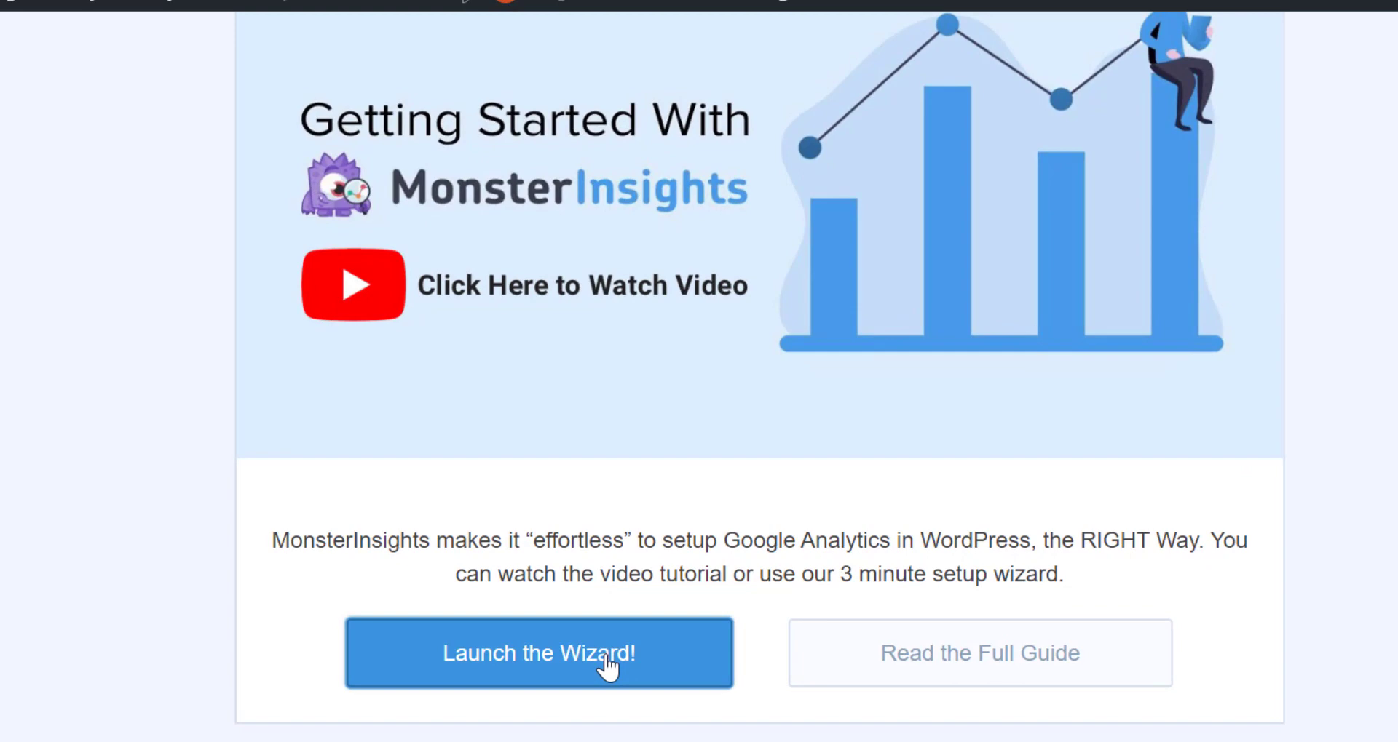
left_click(607, 659)
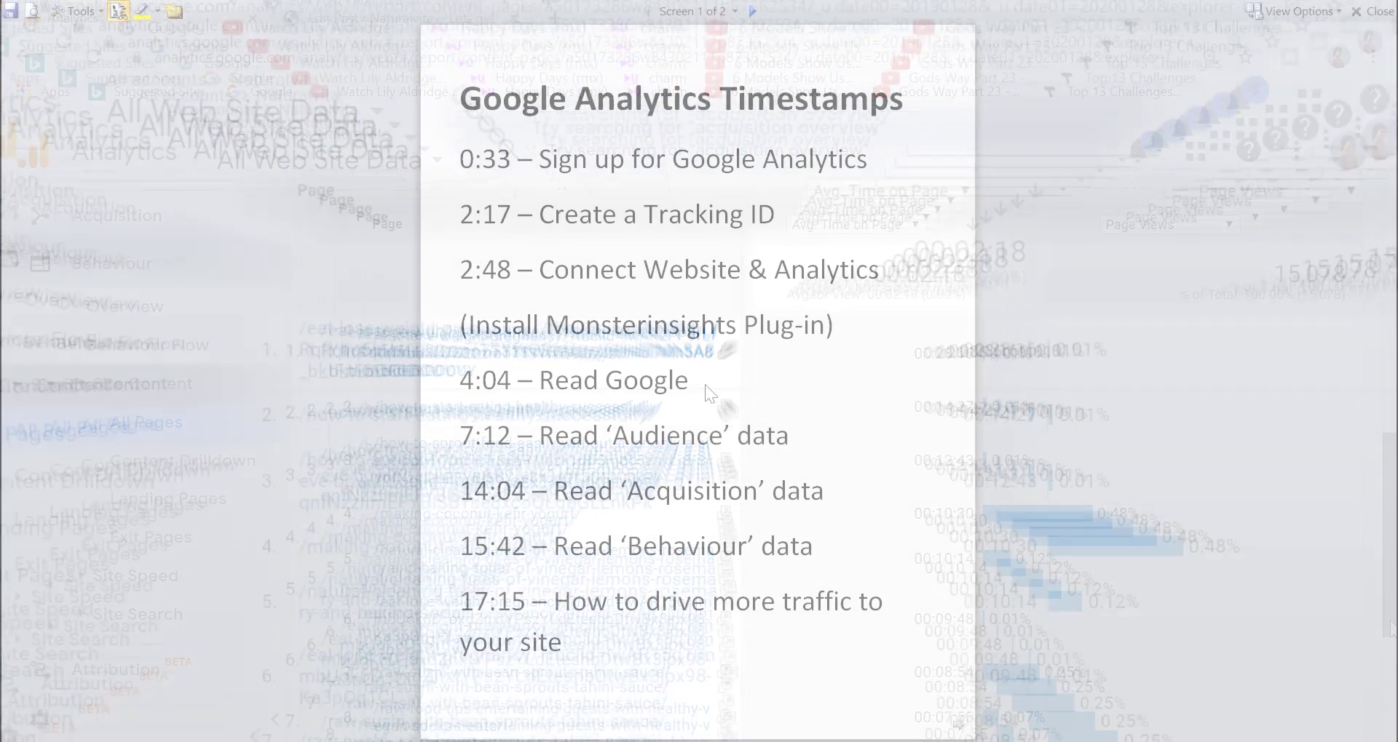
Complete the 4:04 timestamp line so it reads 'Read Google Analytics data'.
type("nalytics d")
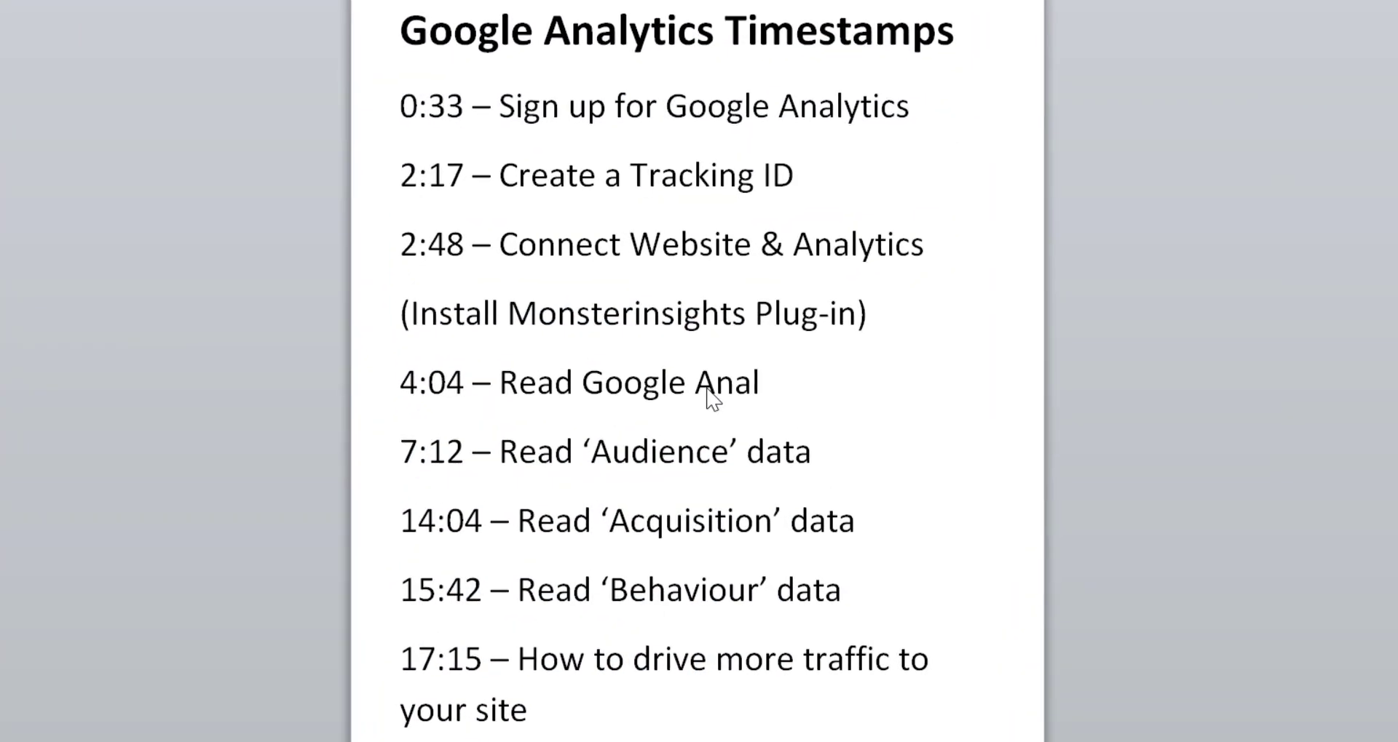
type("ata")
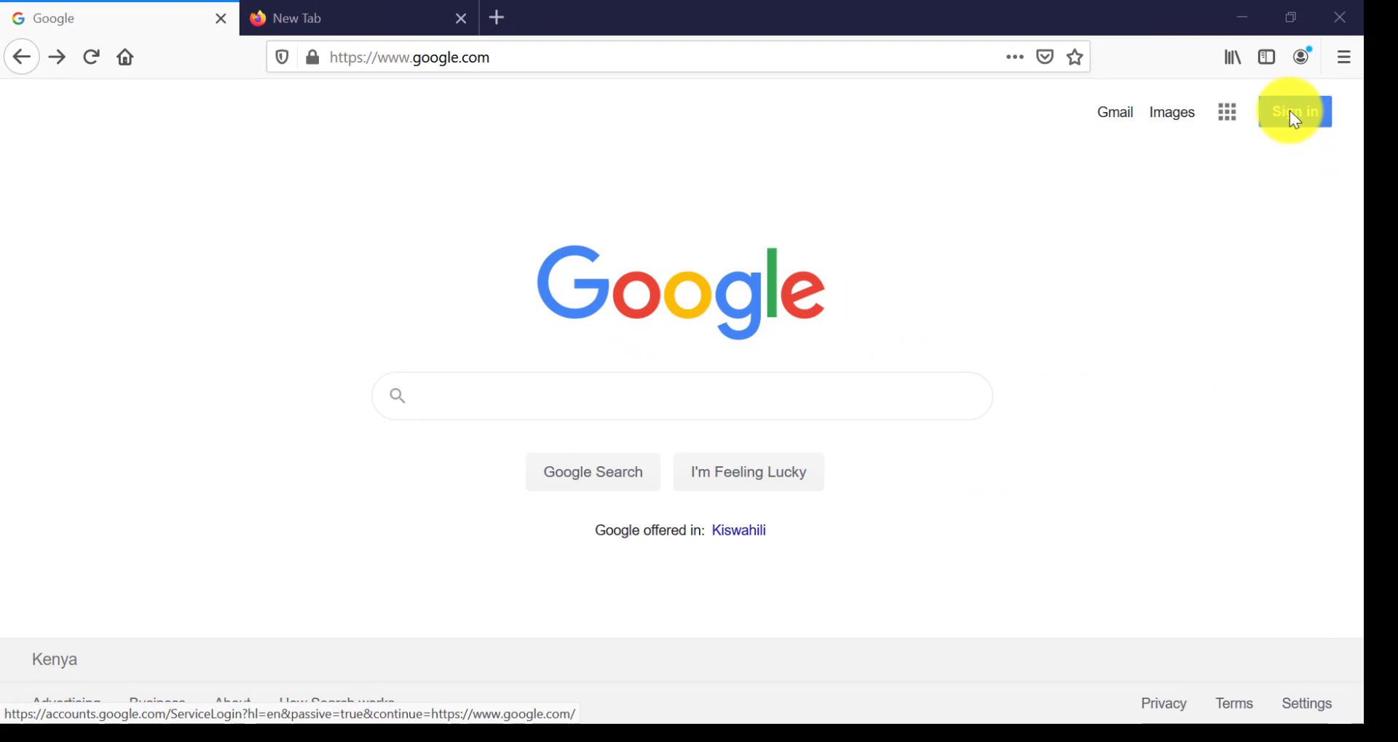
Begin creating a personal Google account and enter analytics.google.com as the next address.
left_click(1298, 112)
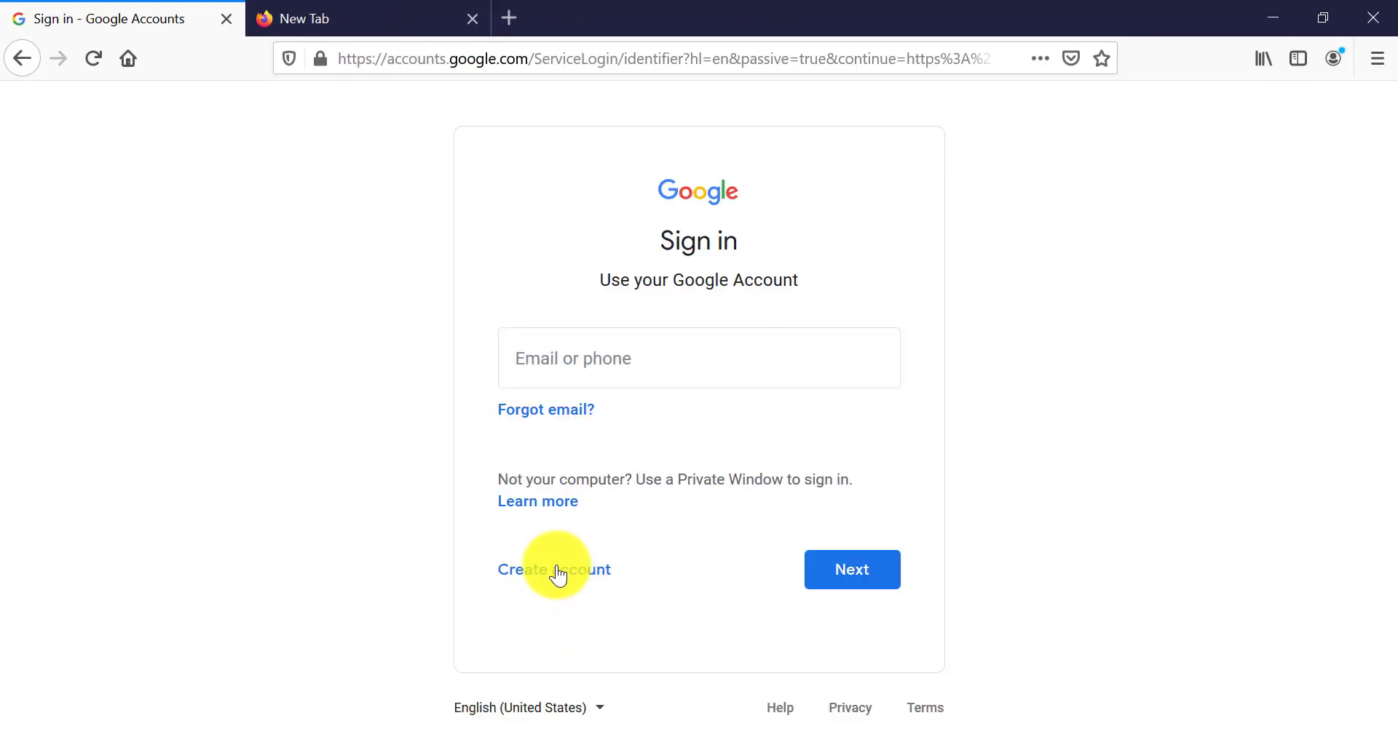
left_click(556, 571)
left_click(550, 641)
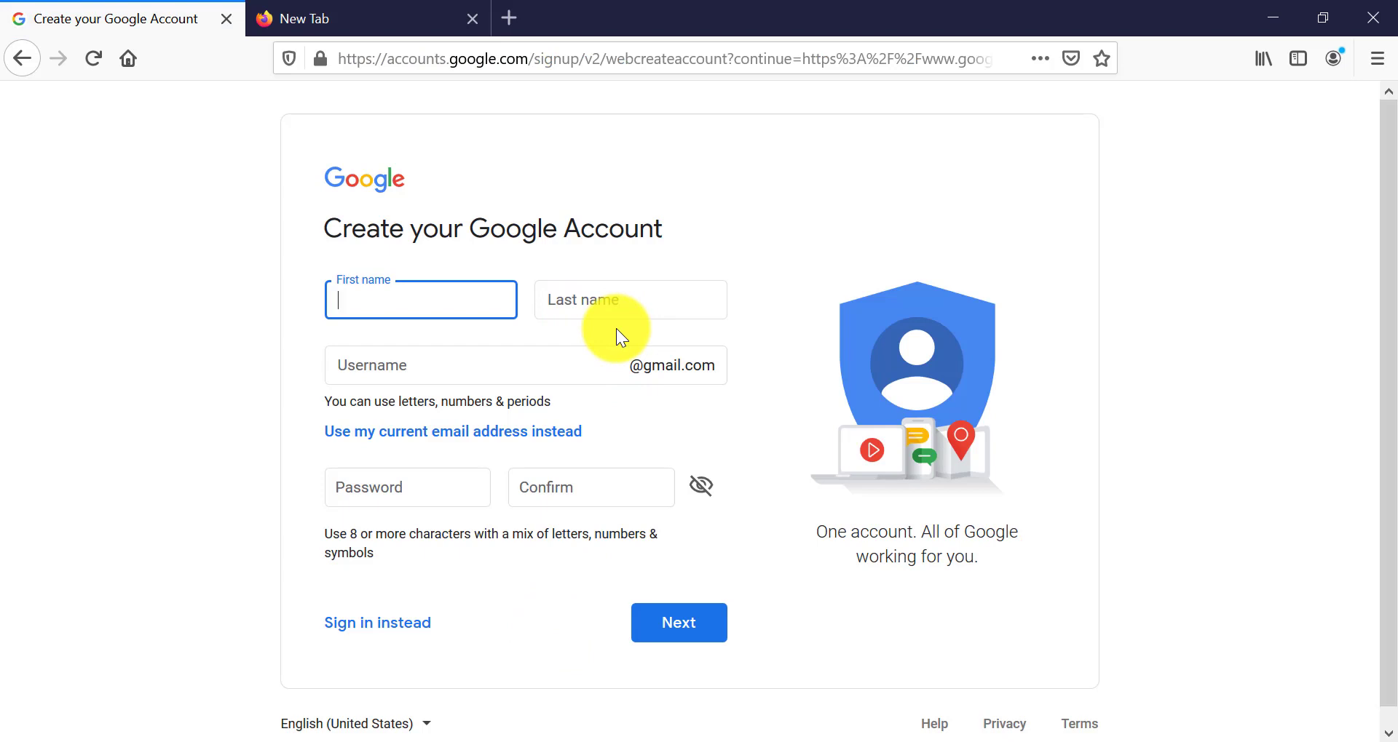
left_click(609, 58)
type("analytics.google.com")
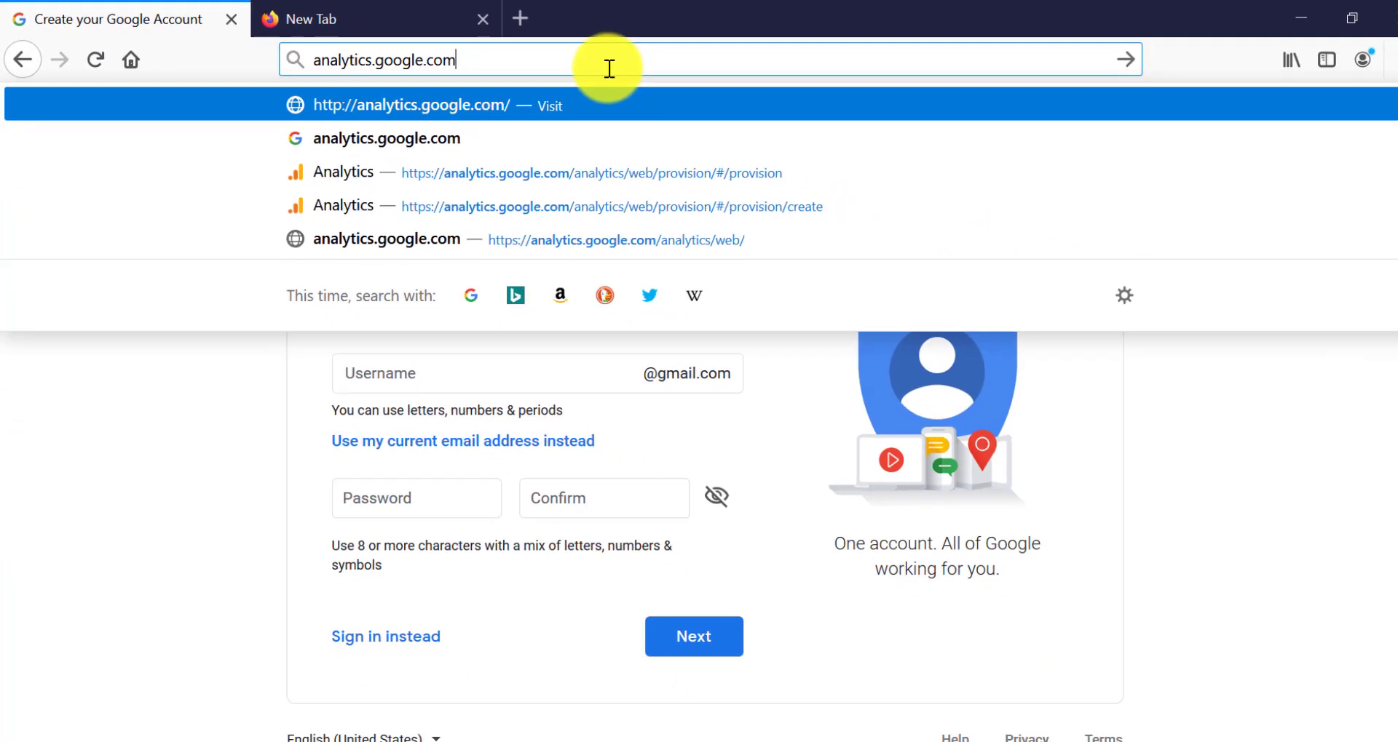
Load Google Analytics and start a free account named naturalvita.
key("Return")
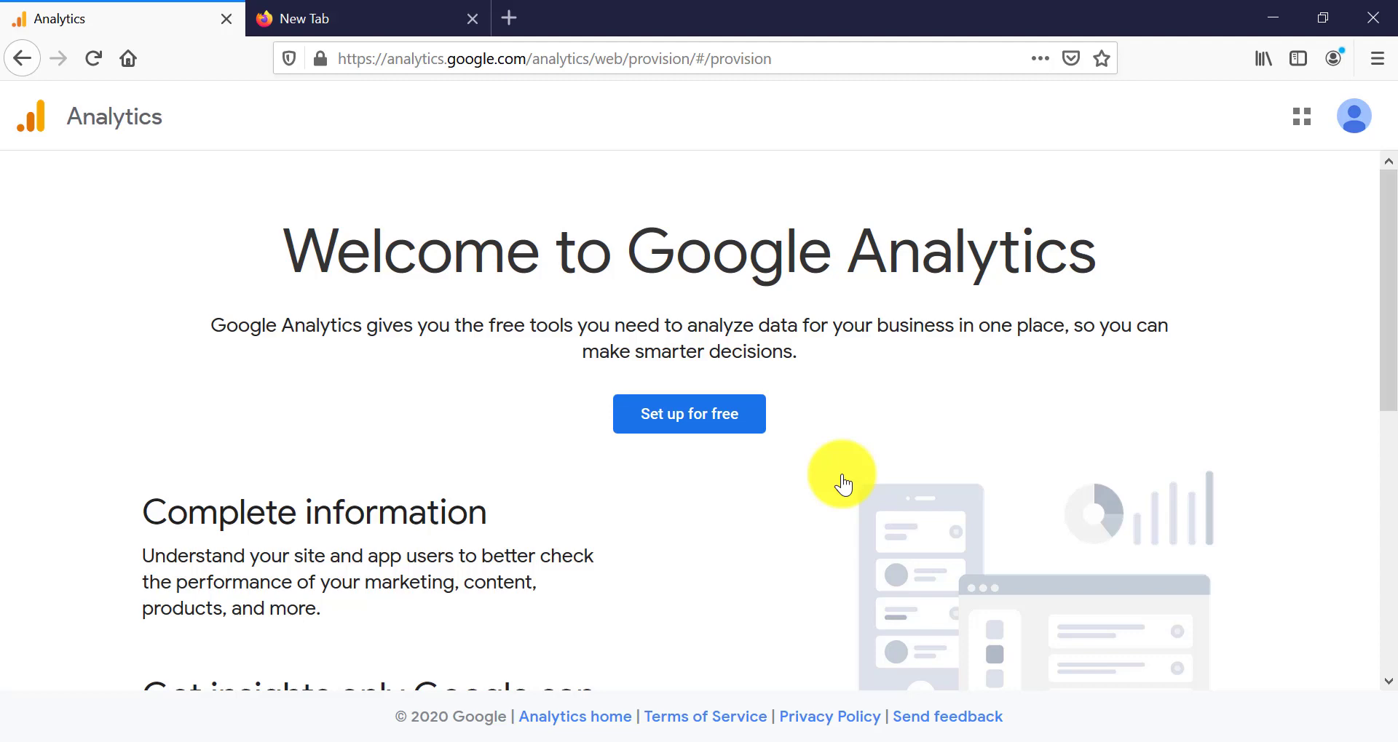
left_click(697, 434)
type("naturalvita")
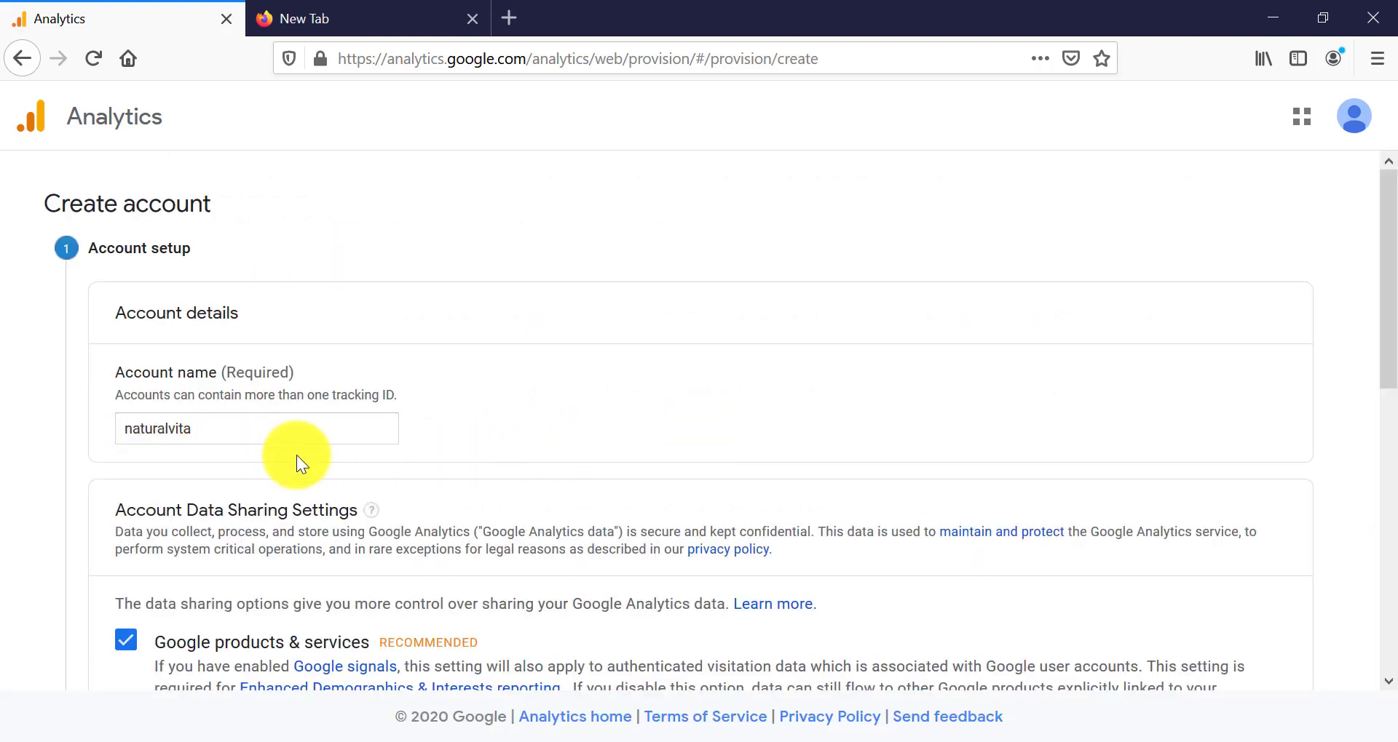
left_click(1391, 539)
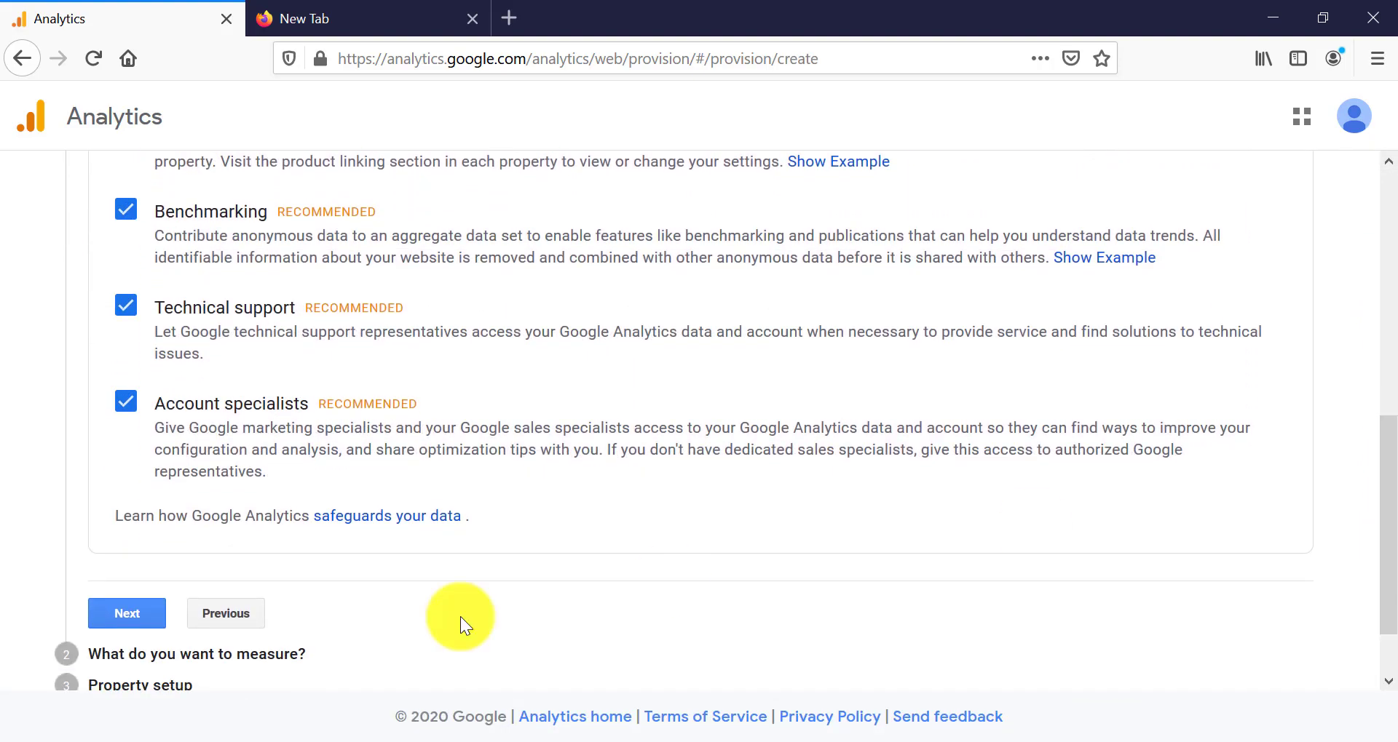
Choose Web as the measurement type and continue to the Naturalvita property details.
left_click(124, 610)
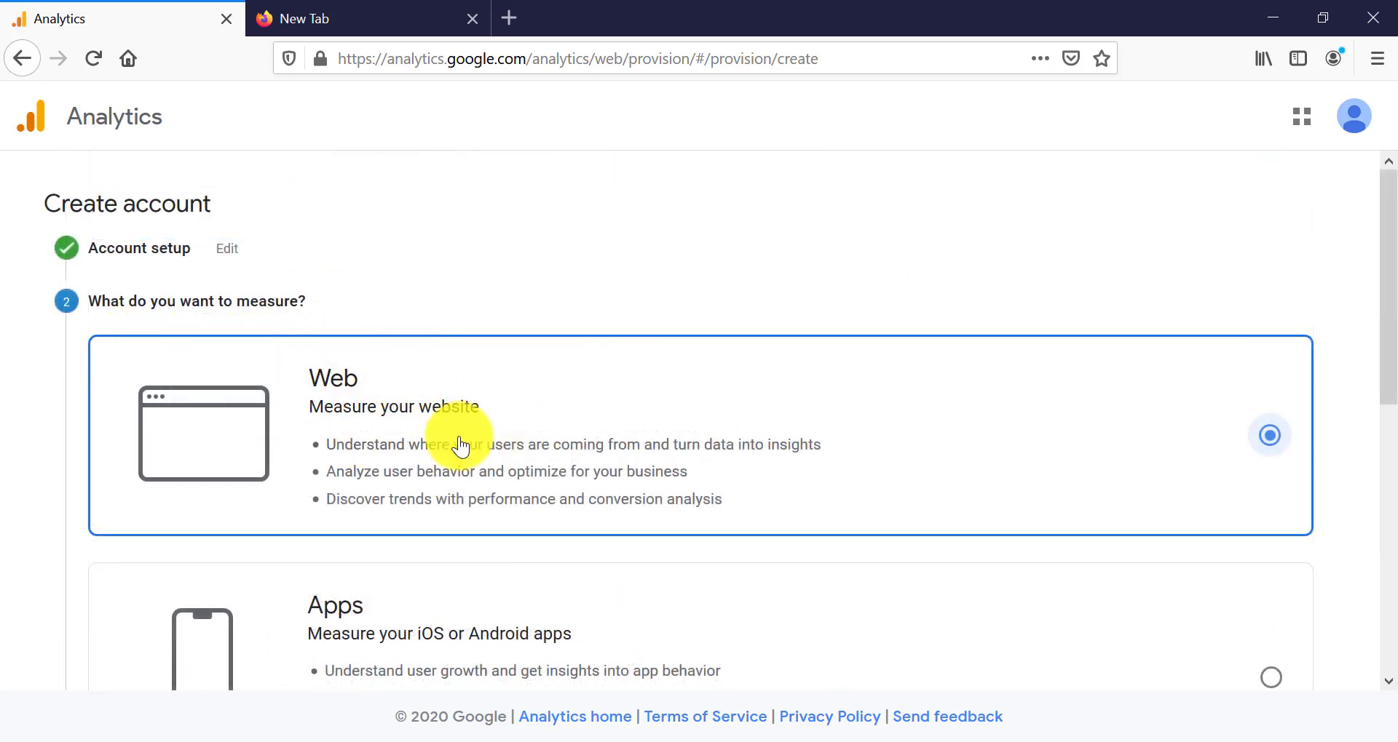
scroll(945, 390, "down", 1)
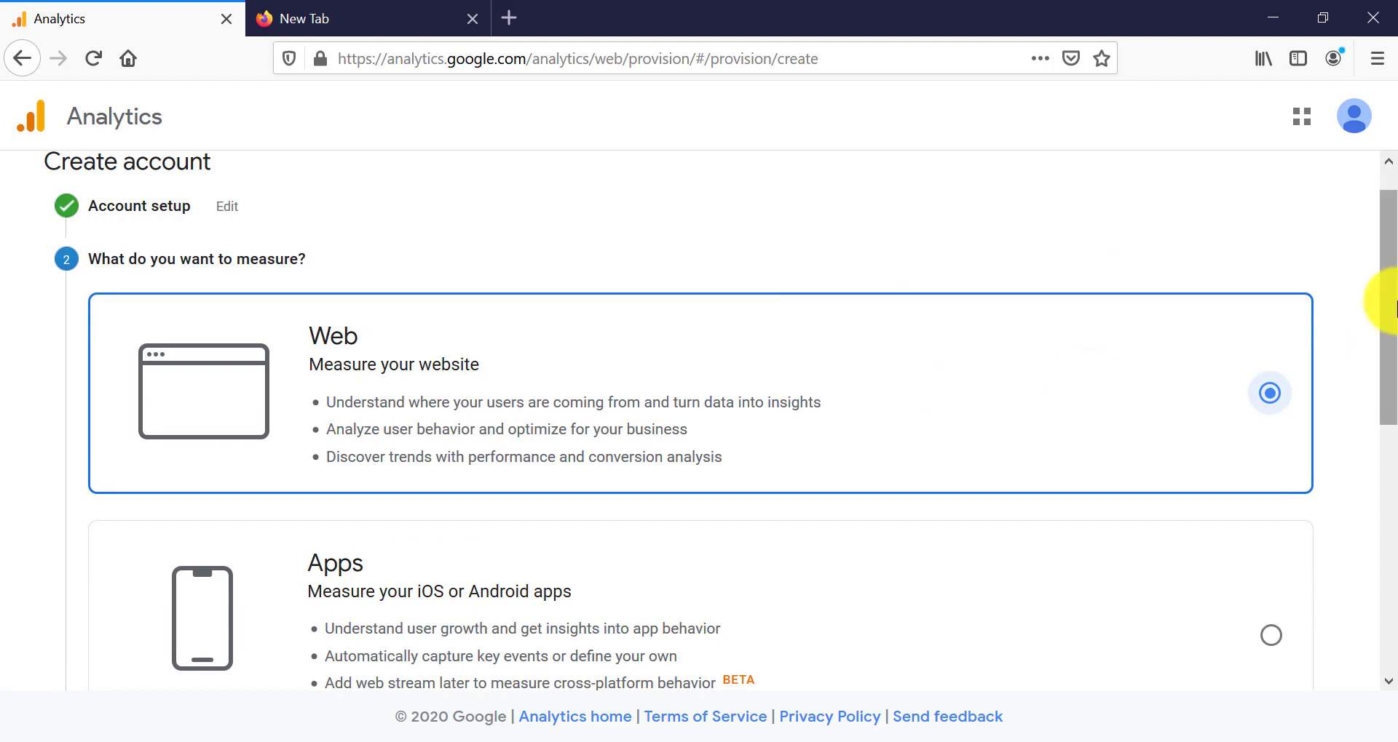
left_click_drag(1376, 303, 1373, 546)
left_click(146, 584)
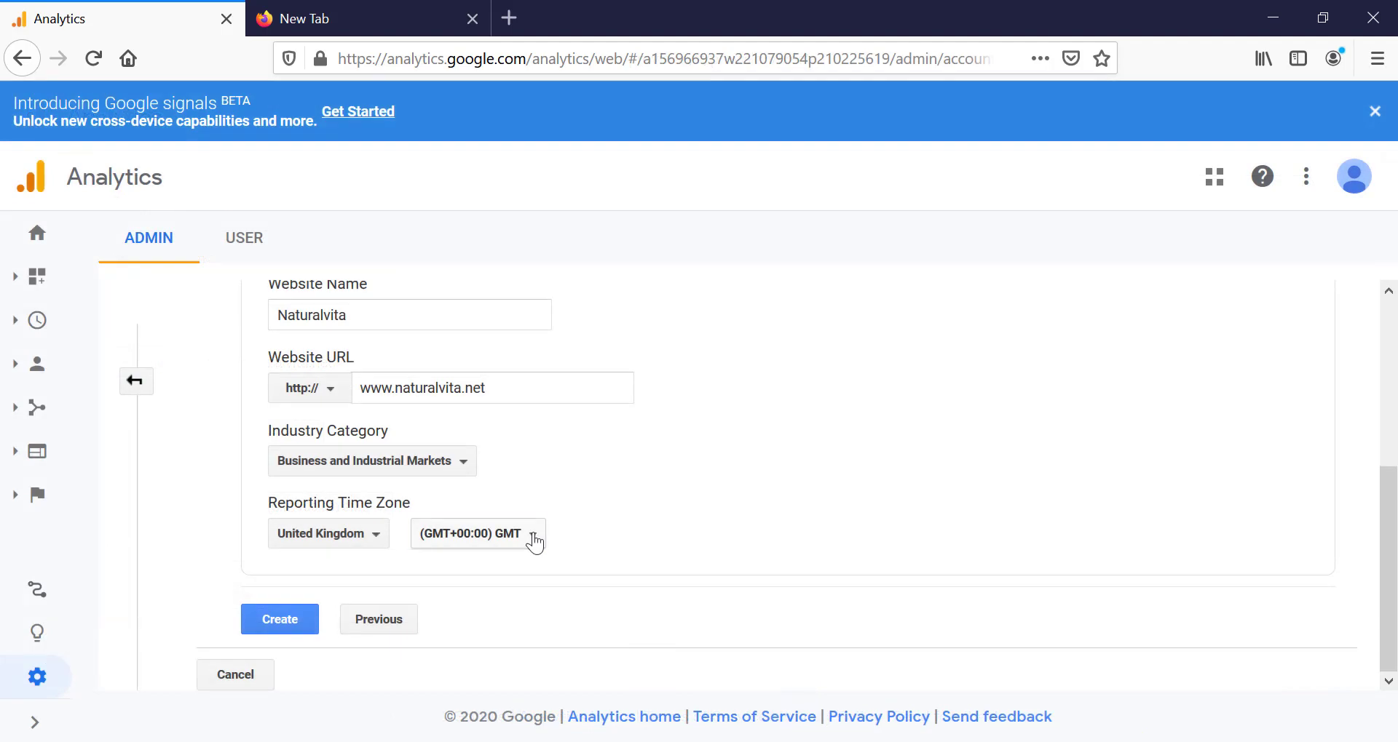
Set the reporting time zone to (GMT+00:00) United Kingdom Time and create the property.
left_click(534, 536)
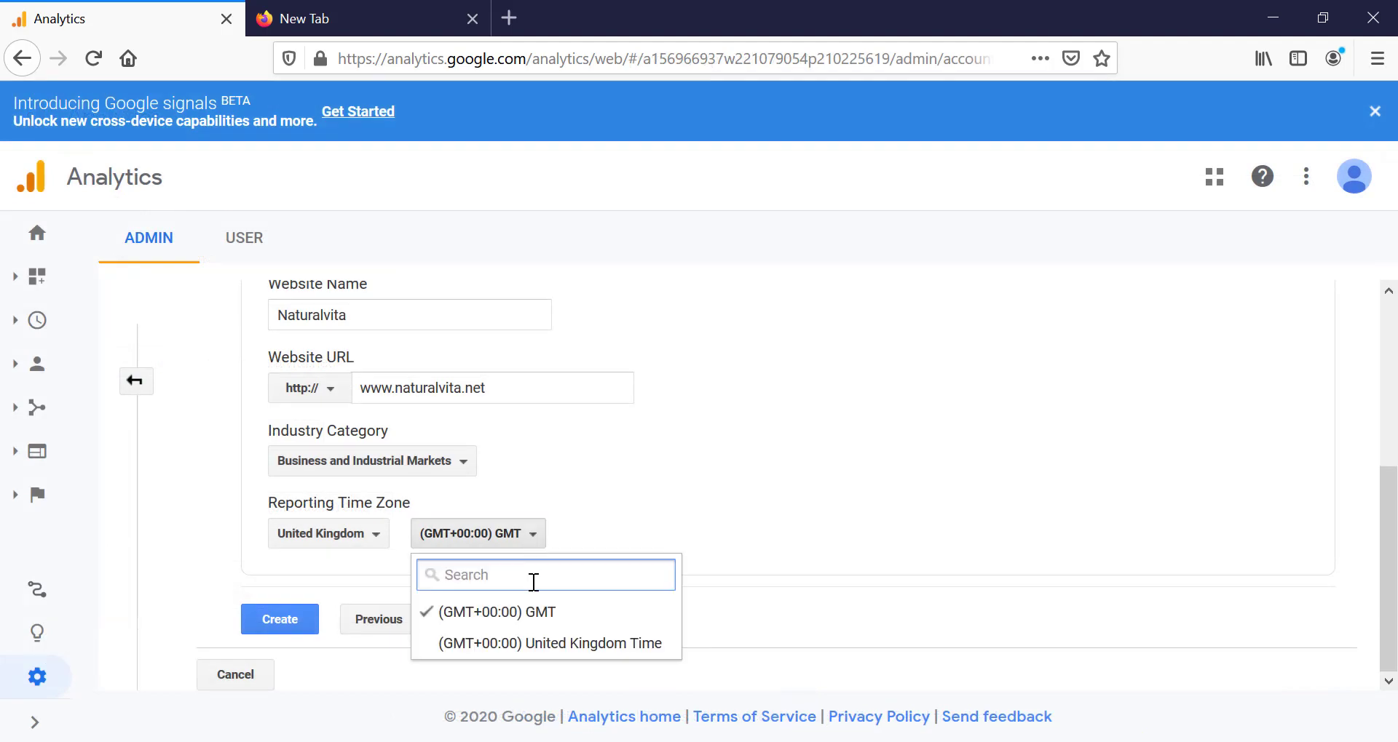
left_click(533, 643)
left_click(261, 625)
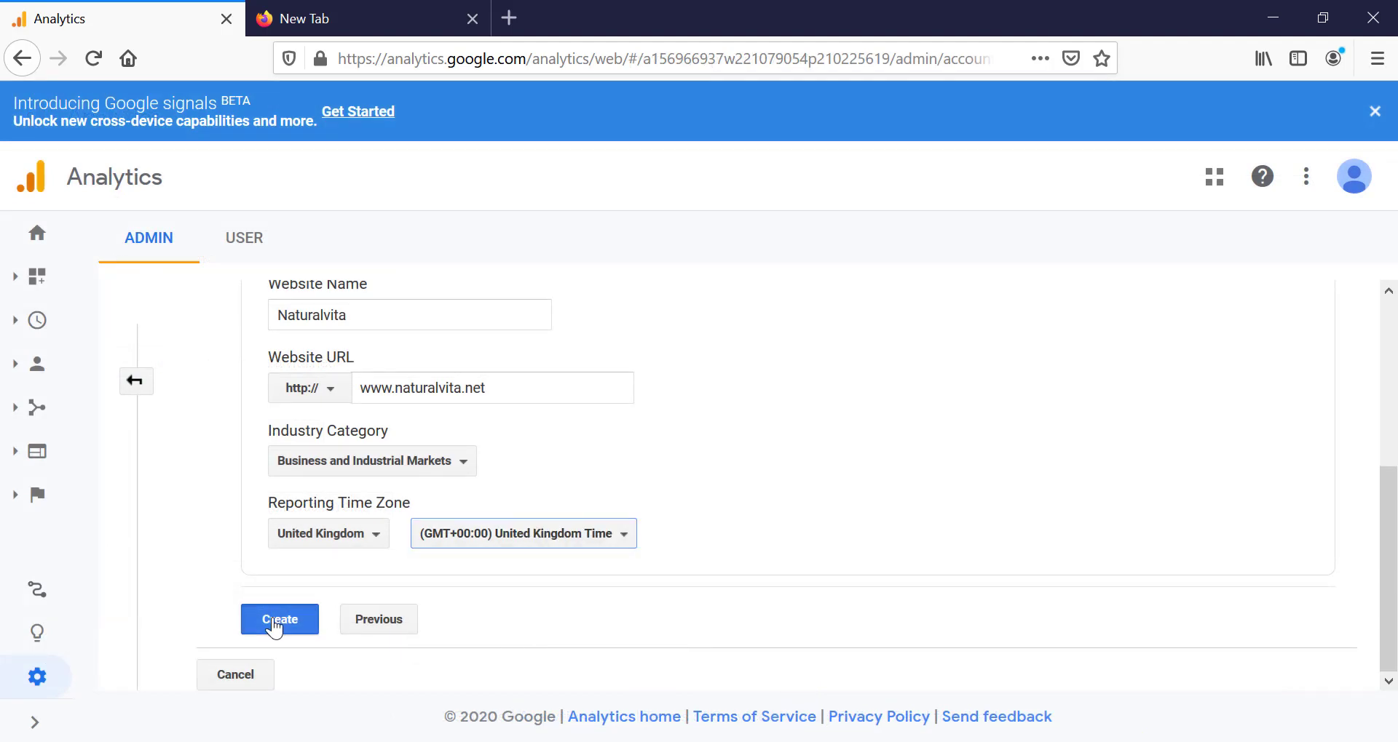
Accept the GDPR and measurement data protection terms with United Kingdom as the country.
left_click(515, 220)
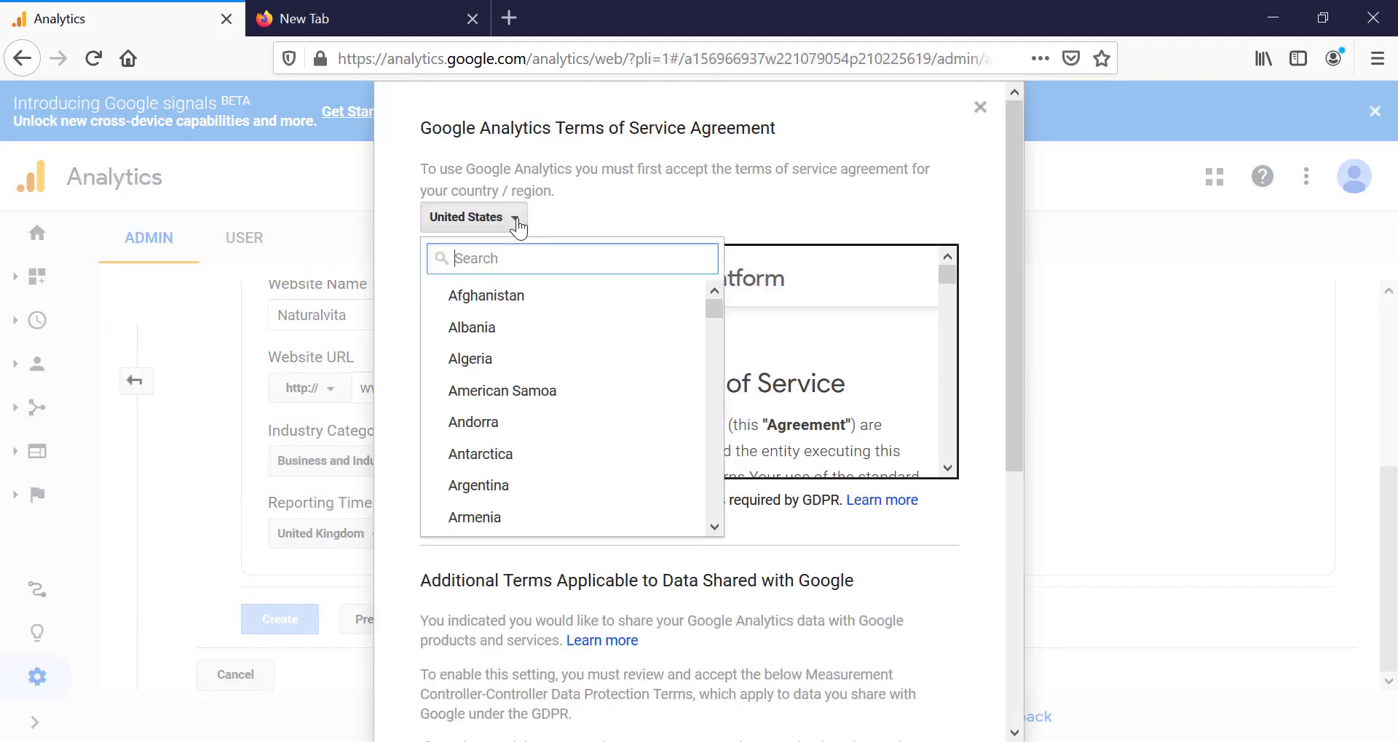
type("unit")
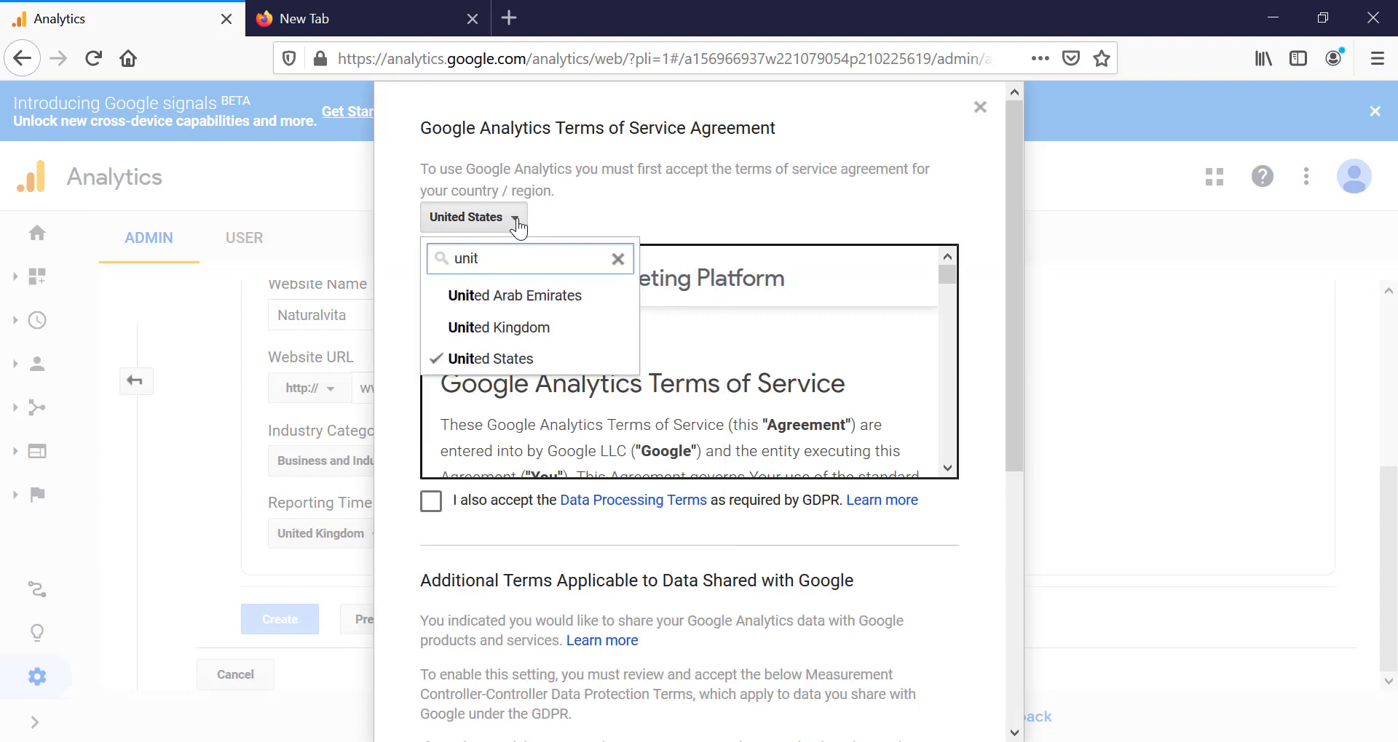
left_click(480, 326)
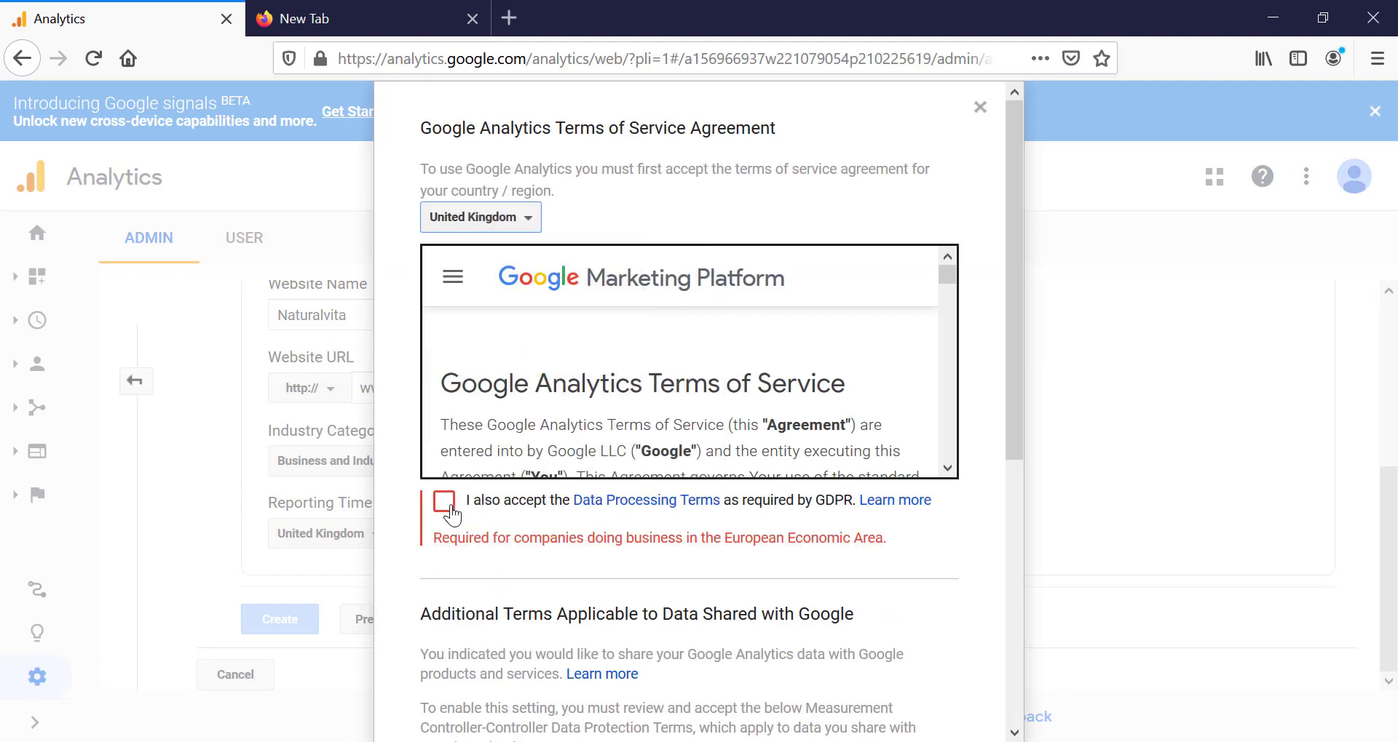
left_click(445, 502)
scroll(1023, 575, "down", 5)
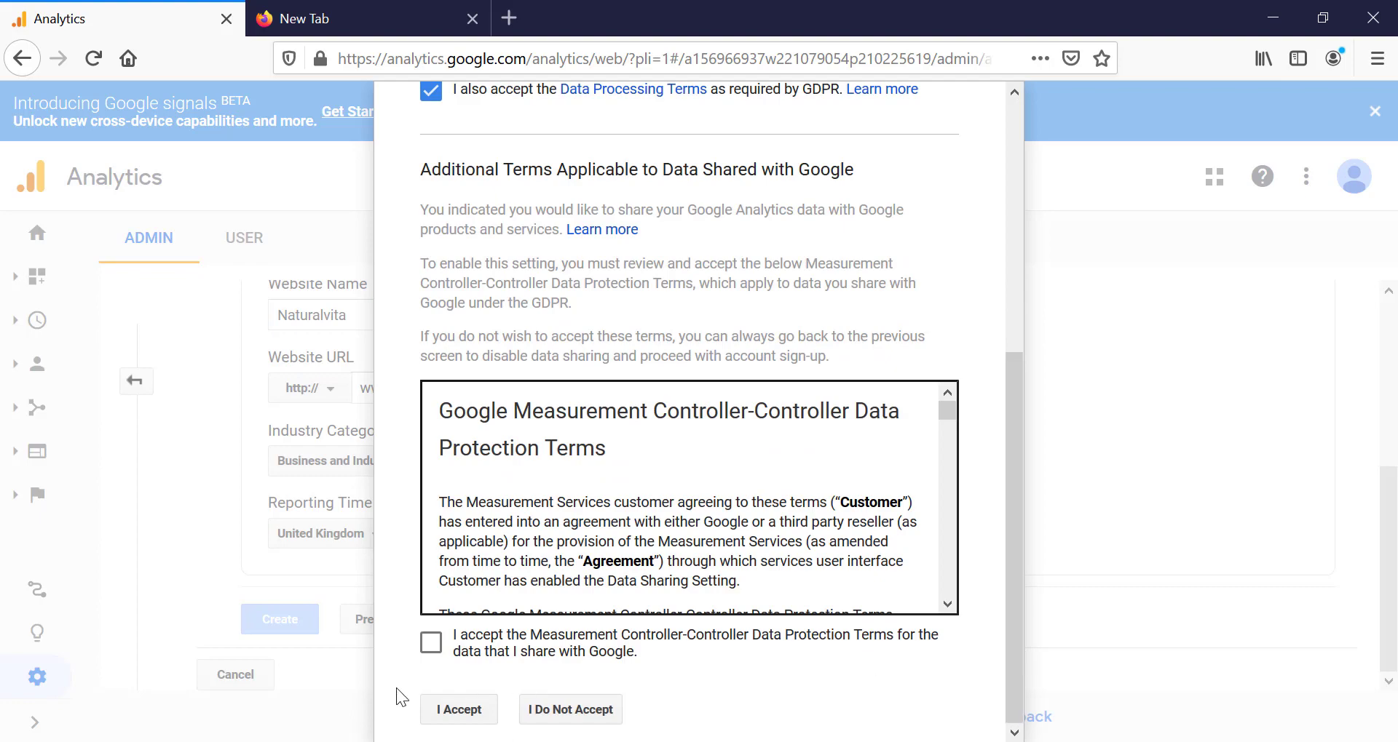
left_click(431, 643)
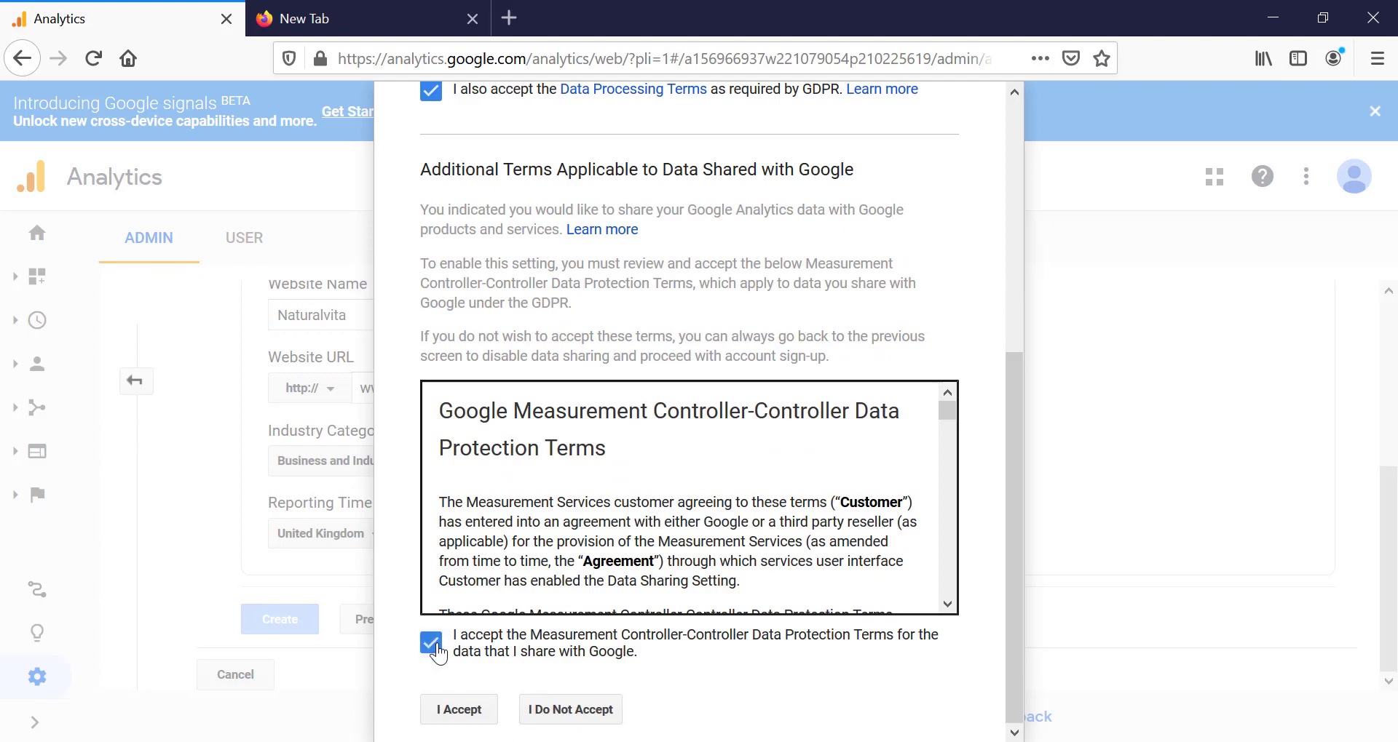
left_click(460, 713)
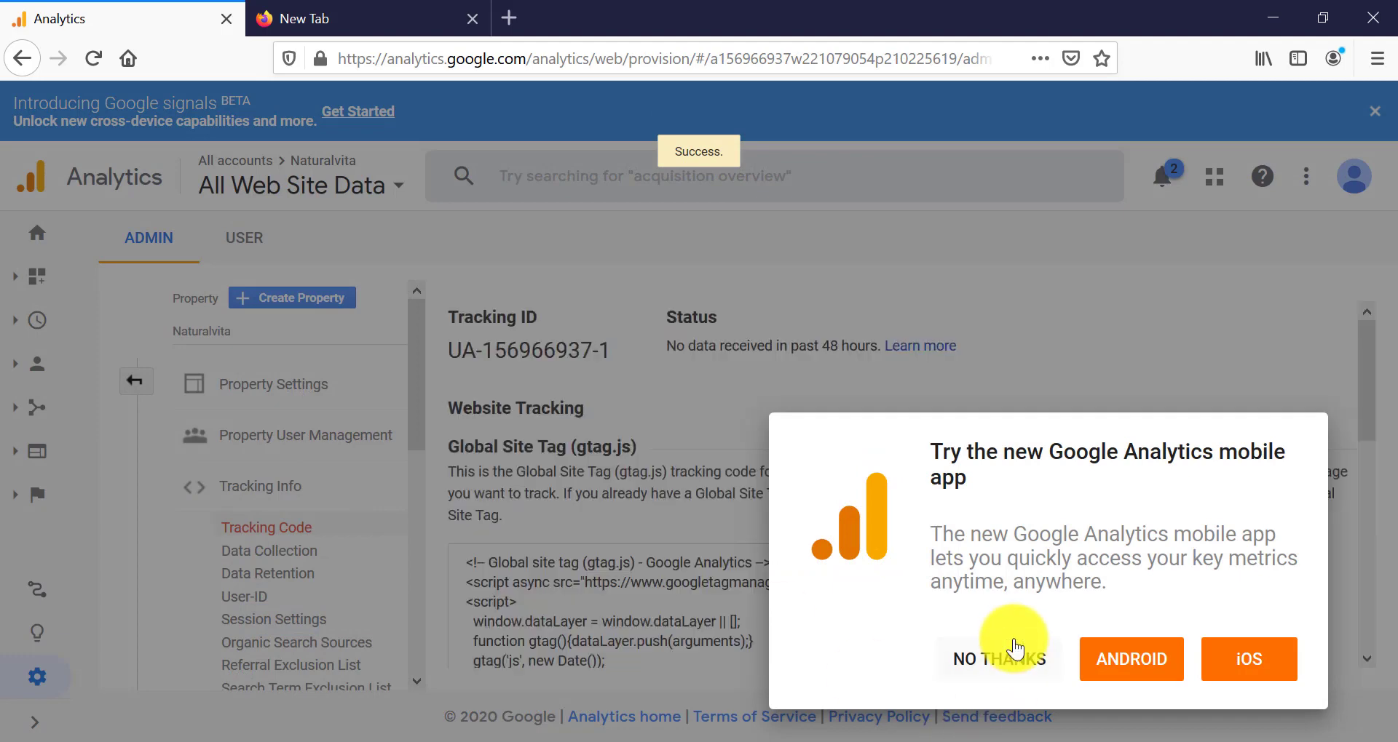
Dismiss the mobile app offer and start creating another account from Admin.
left_click(1007, 661)
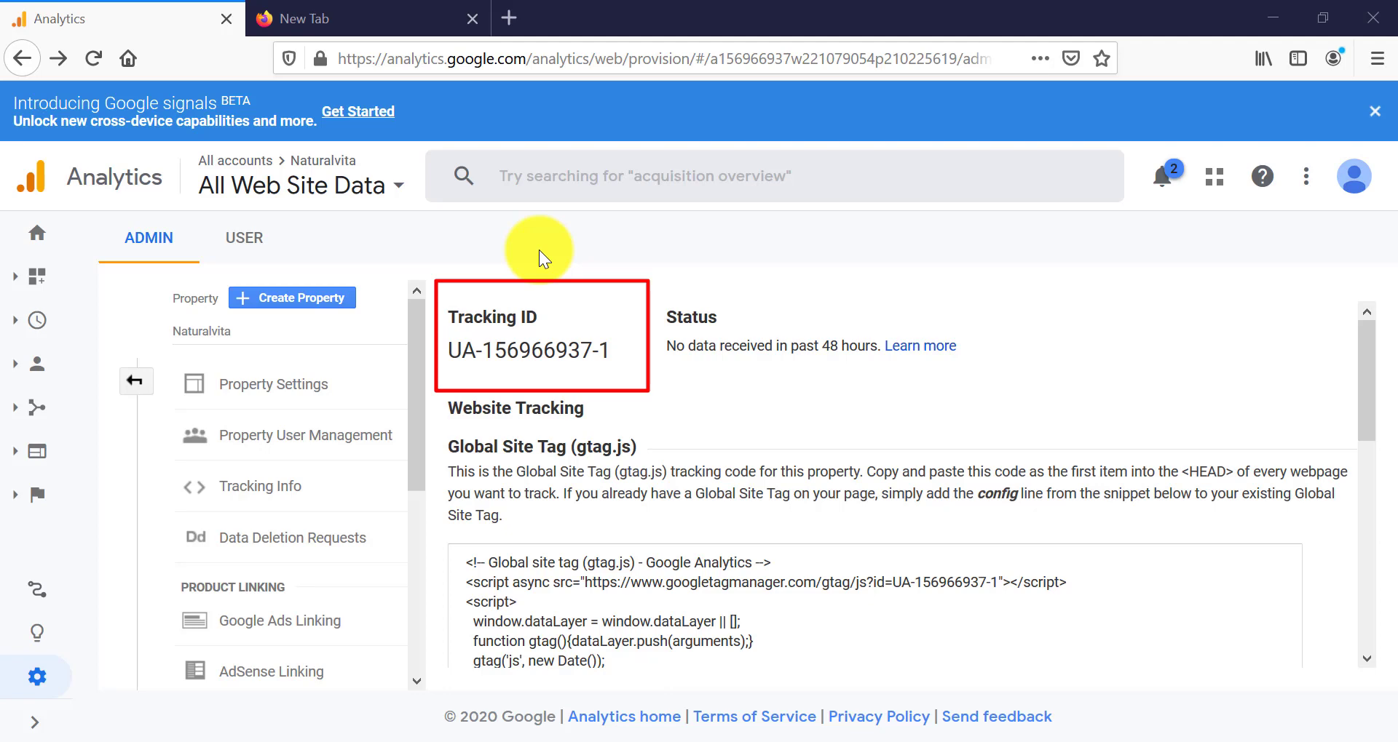
left_click(42, 678)
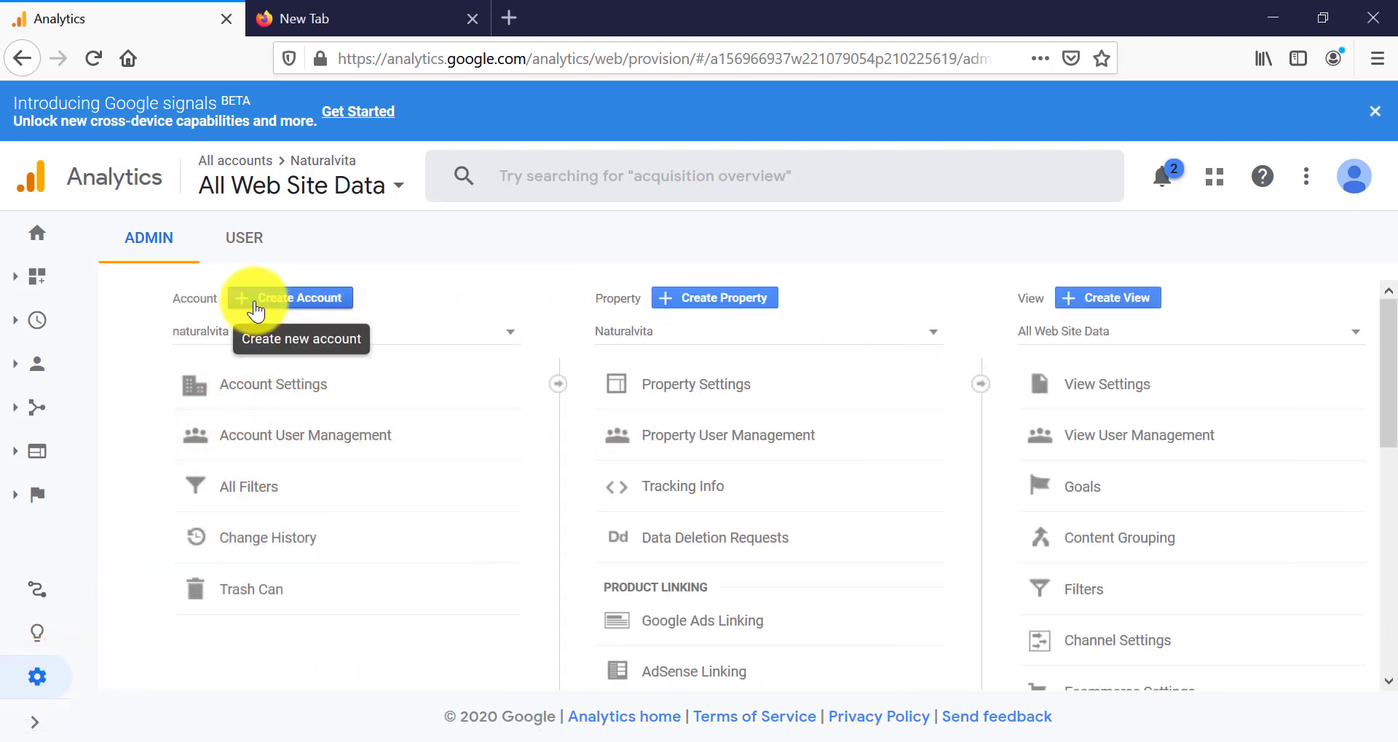
left_click(309, 298)
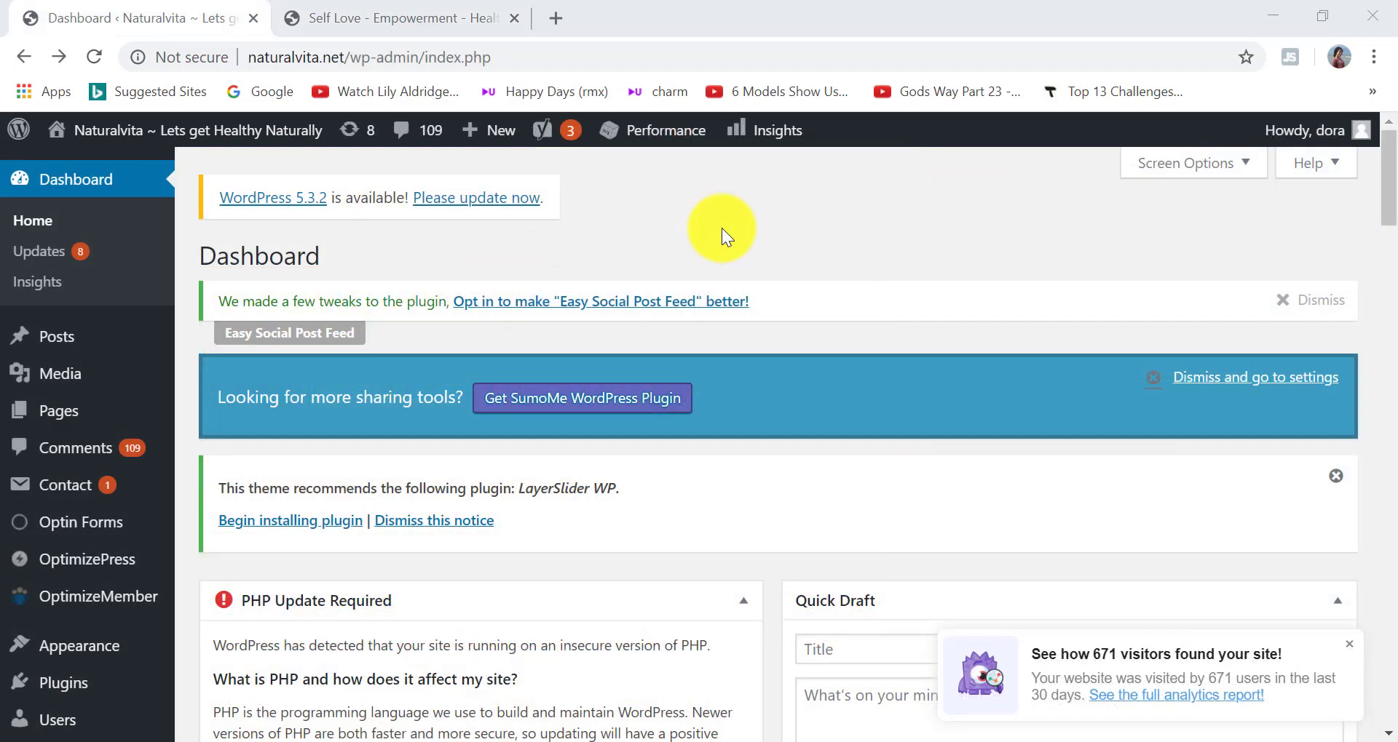
Install the MonsterInsights plugin found by searching 'google analytics dashboard'.
mouse_move(69, 695)
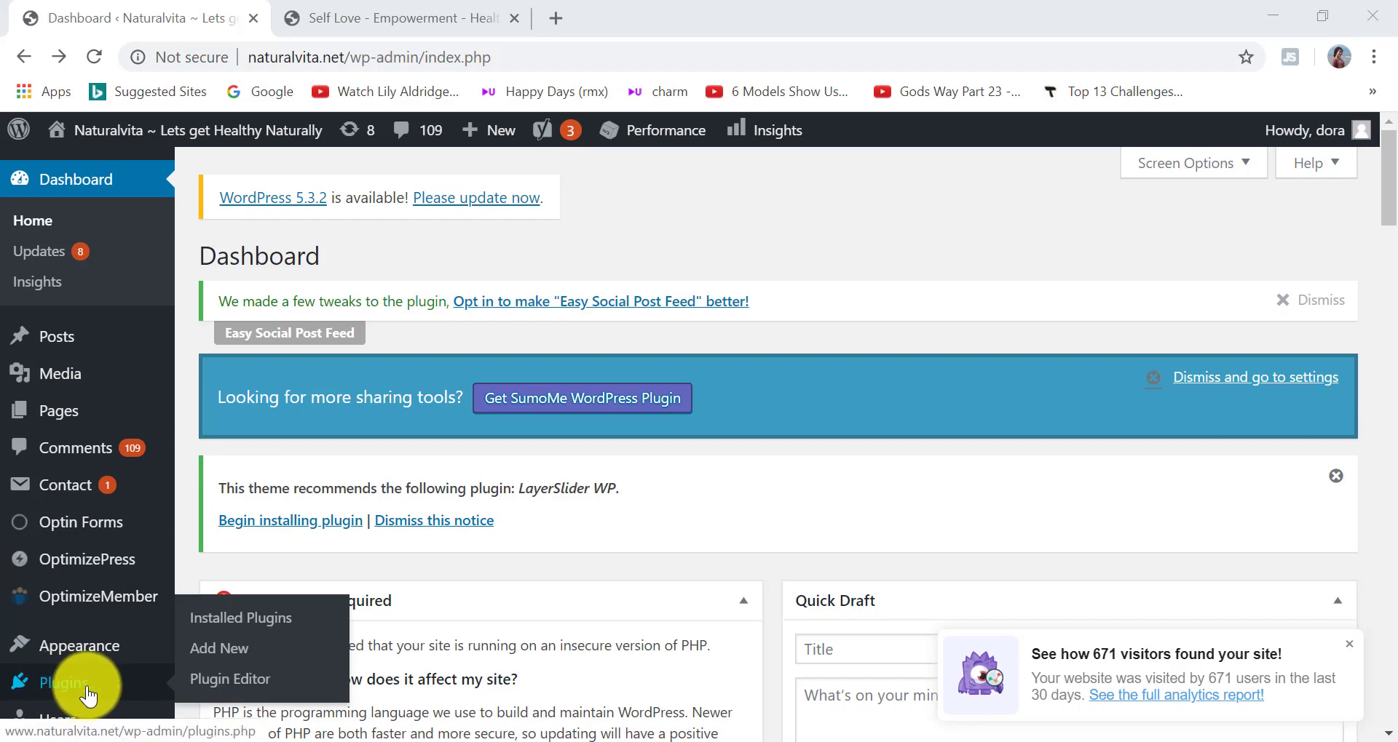
left_click(217, 650)
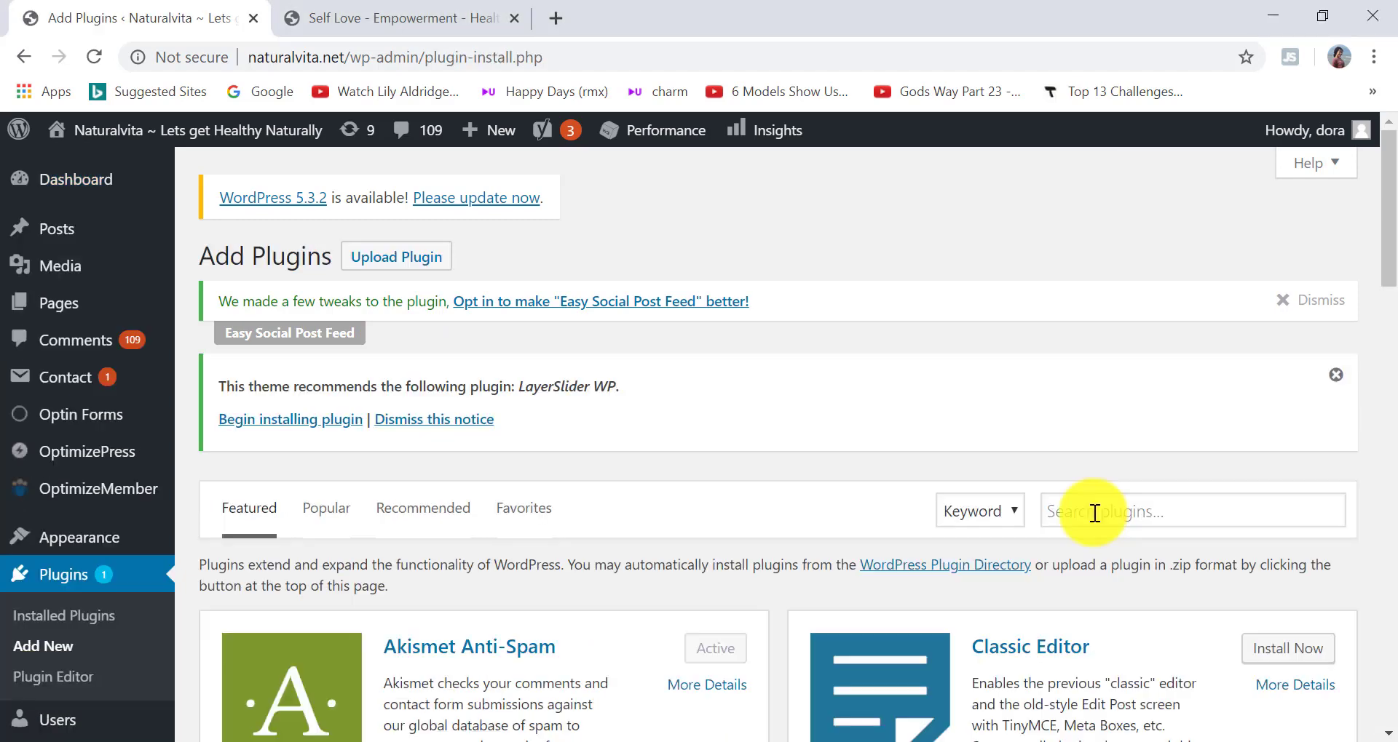
left_click(1094, 513)
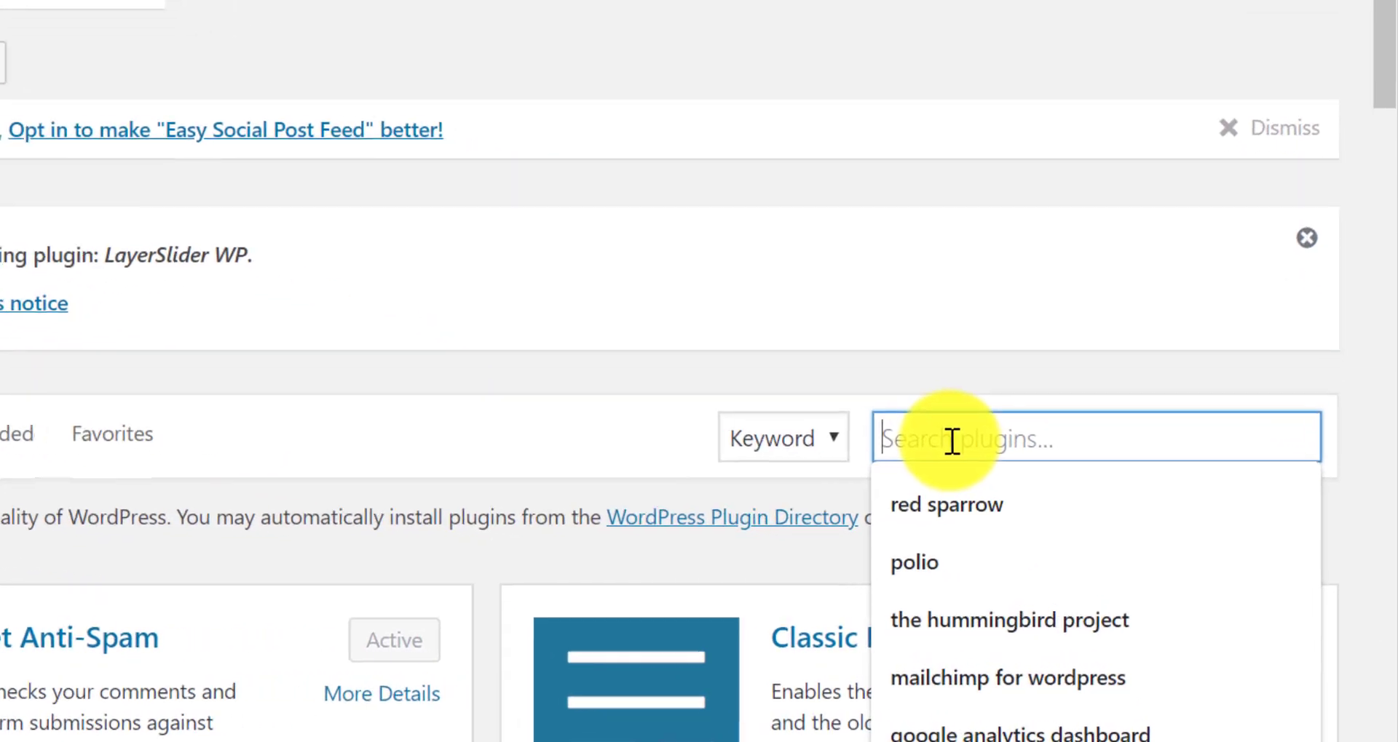
mouse_move(1124, 710)
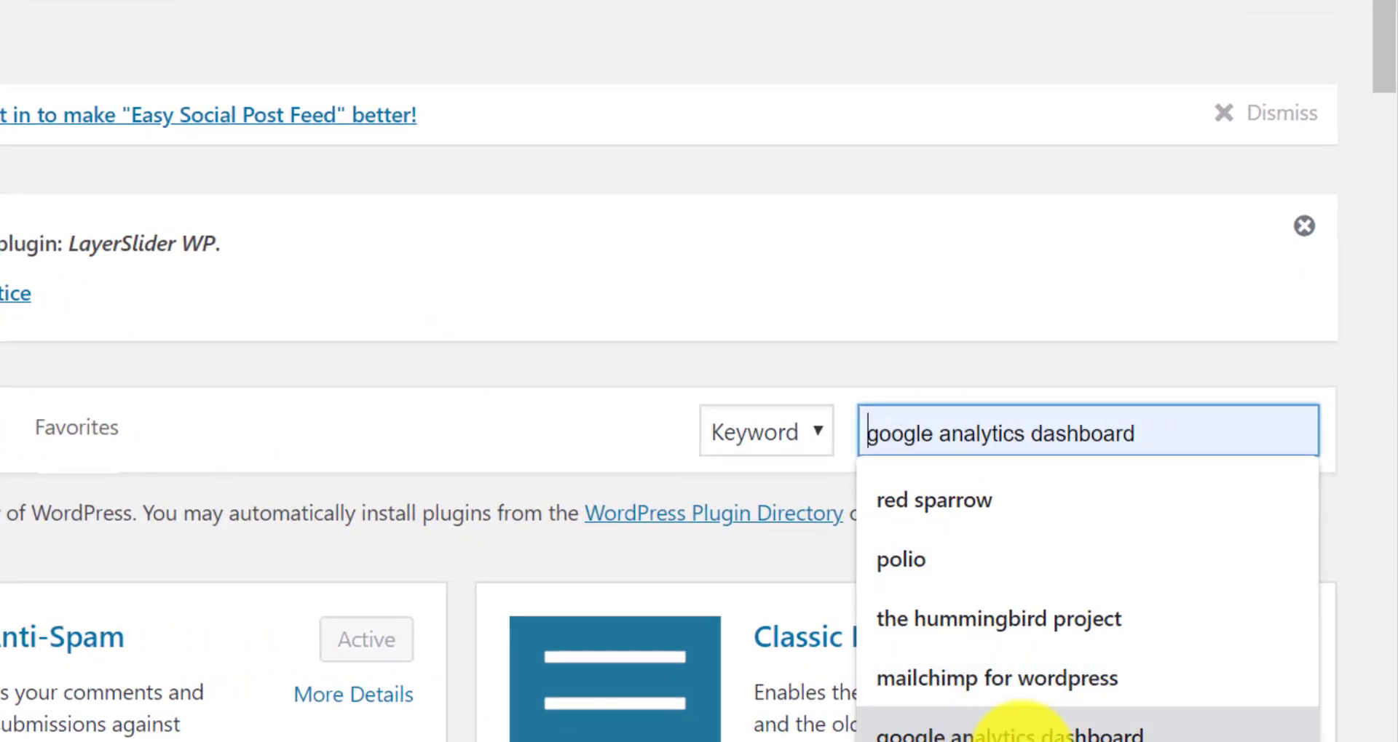
left_click(983, 732)
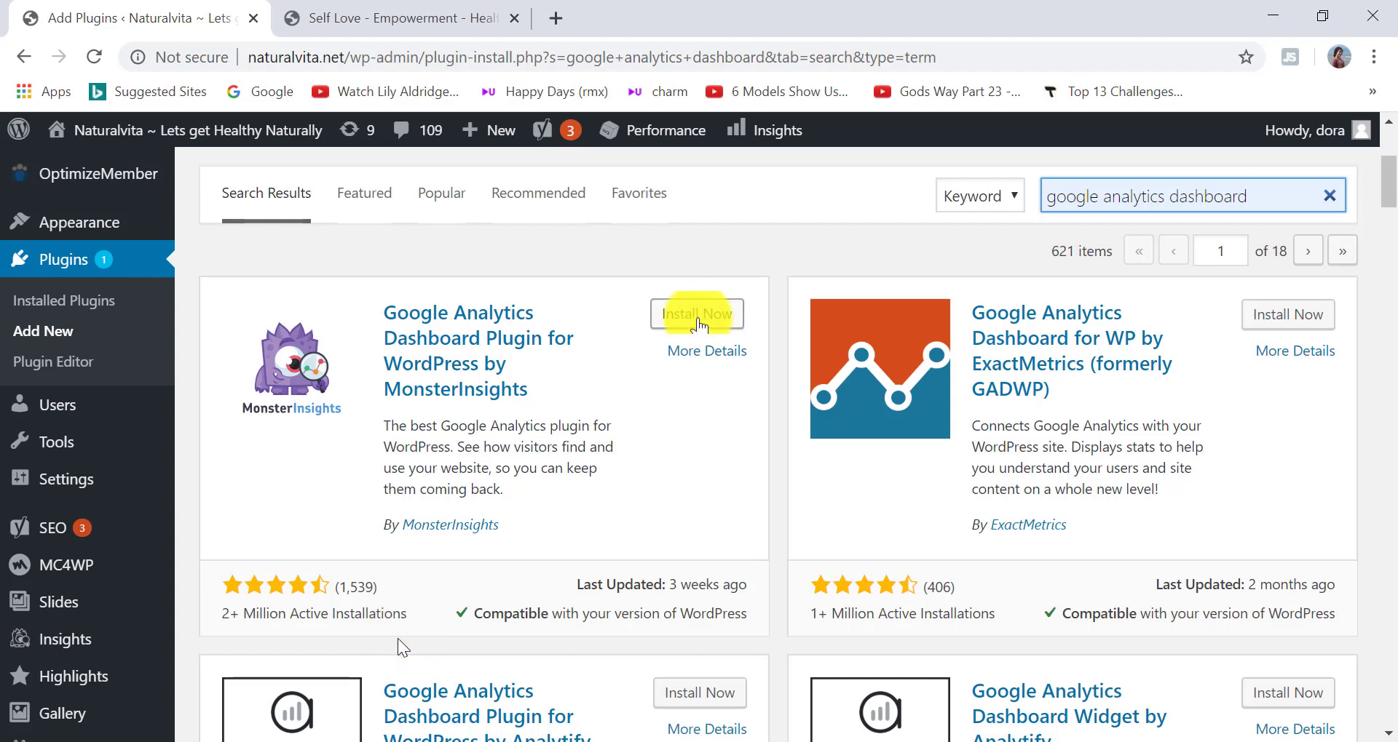
left_click(696, 315)
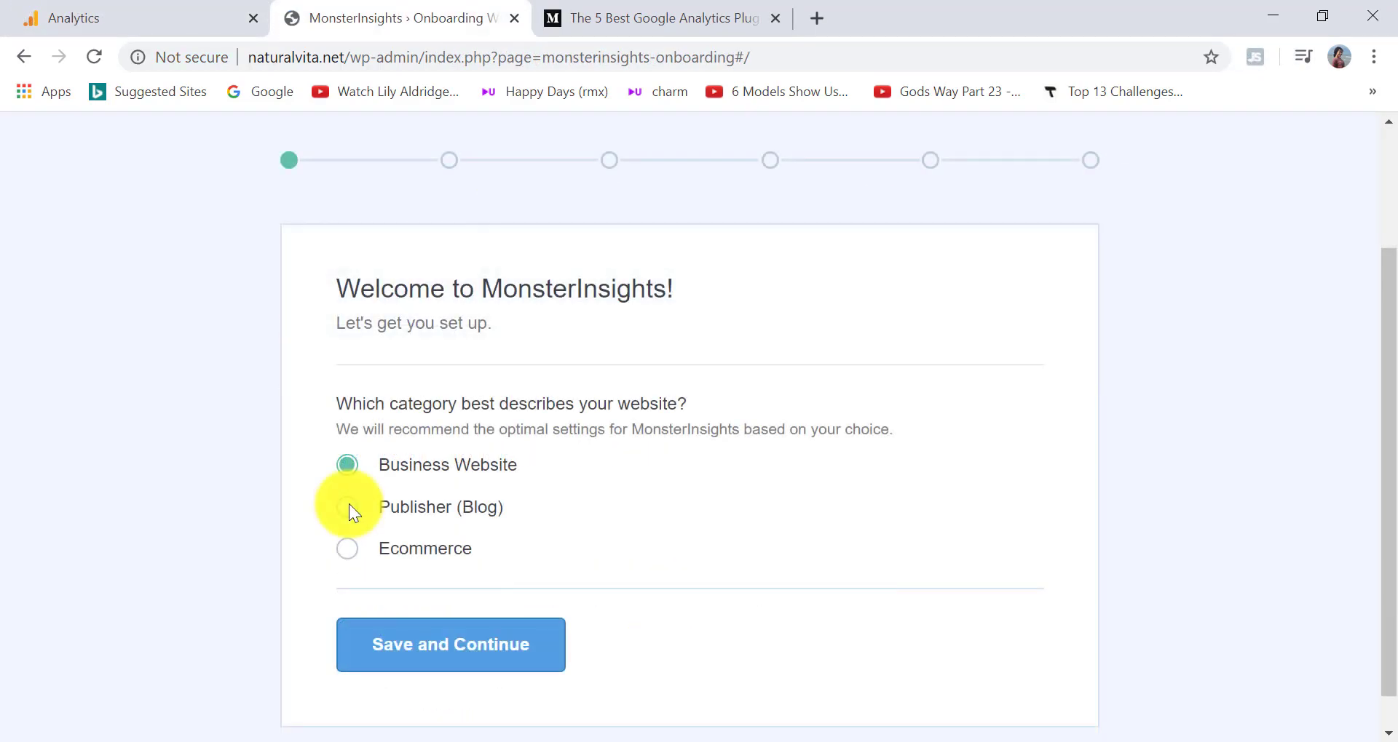
Set the site category to Publisher (Blog) and connect MonsterInsights to Google.
left_click(348, 508)
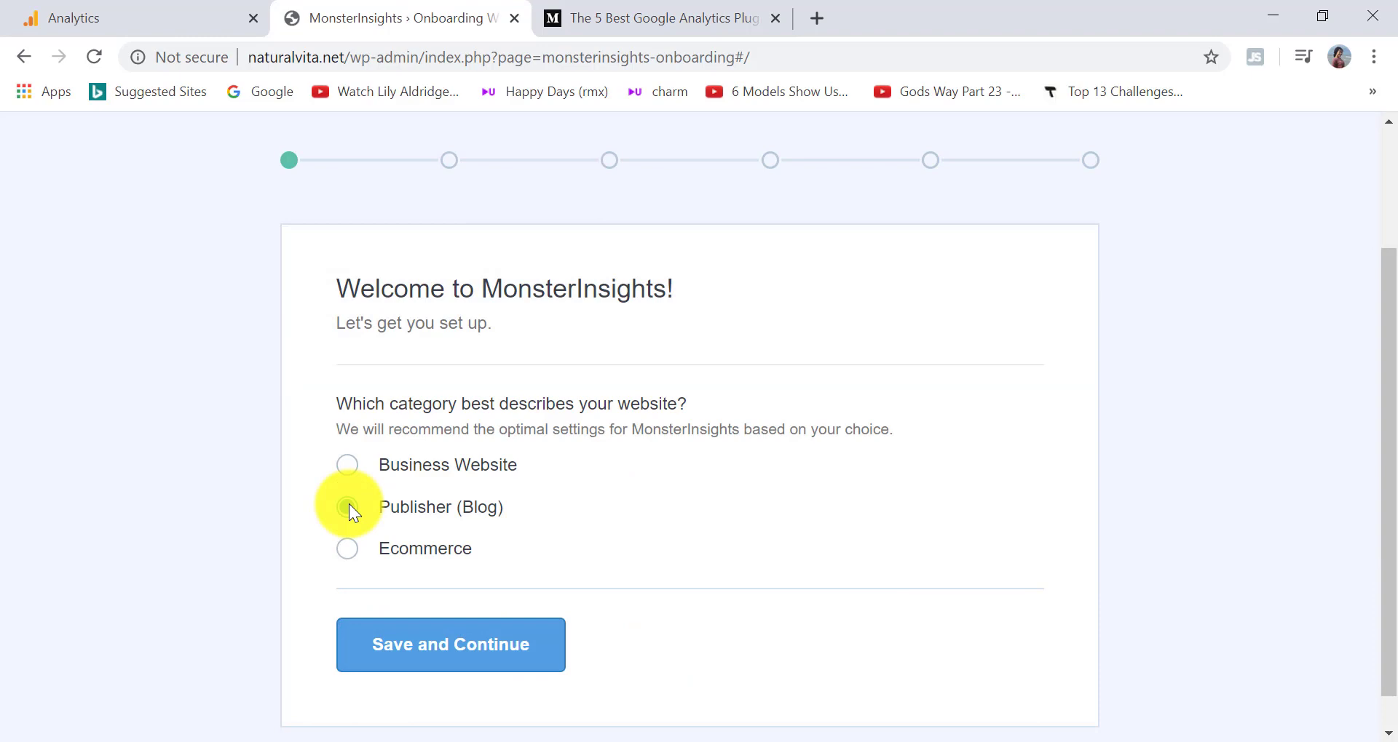
left_click(452, 655)
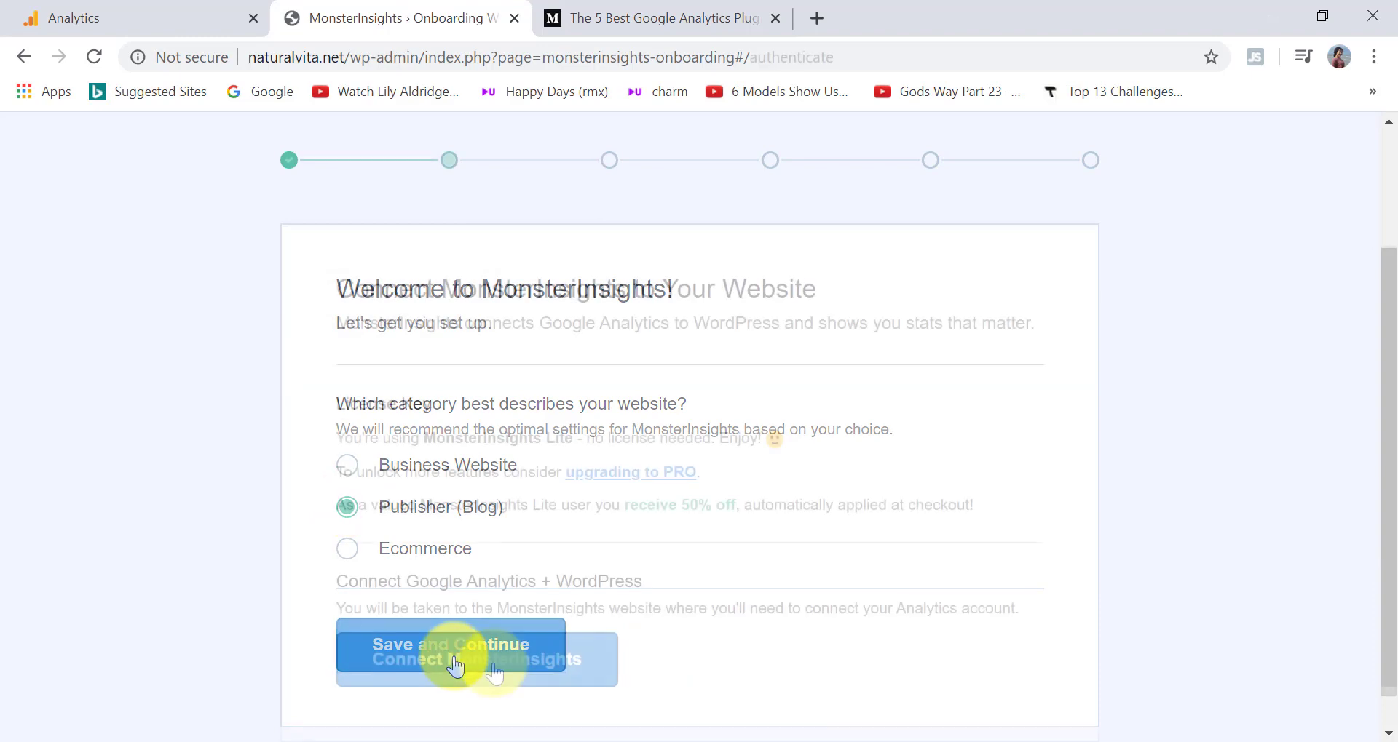
left_click(489, 666)
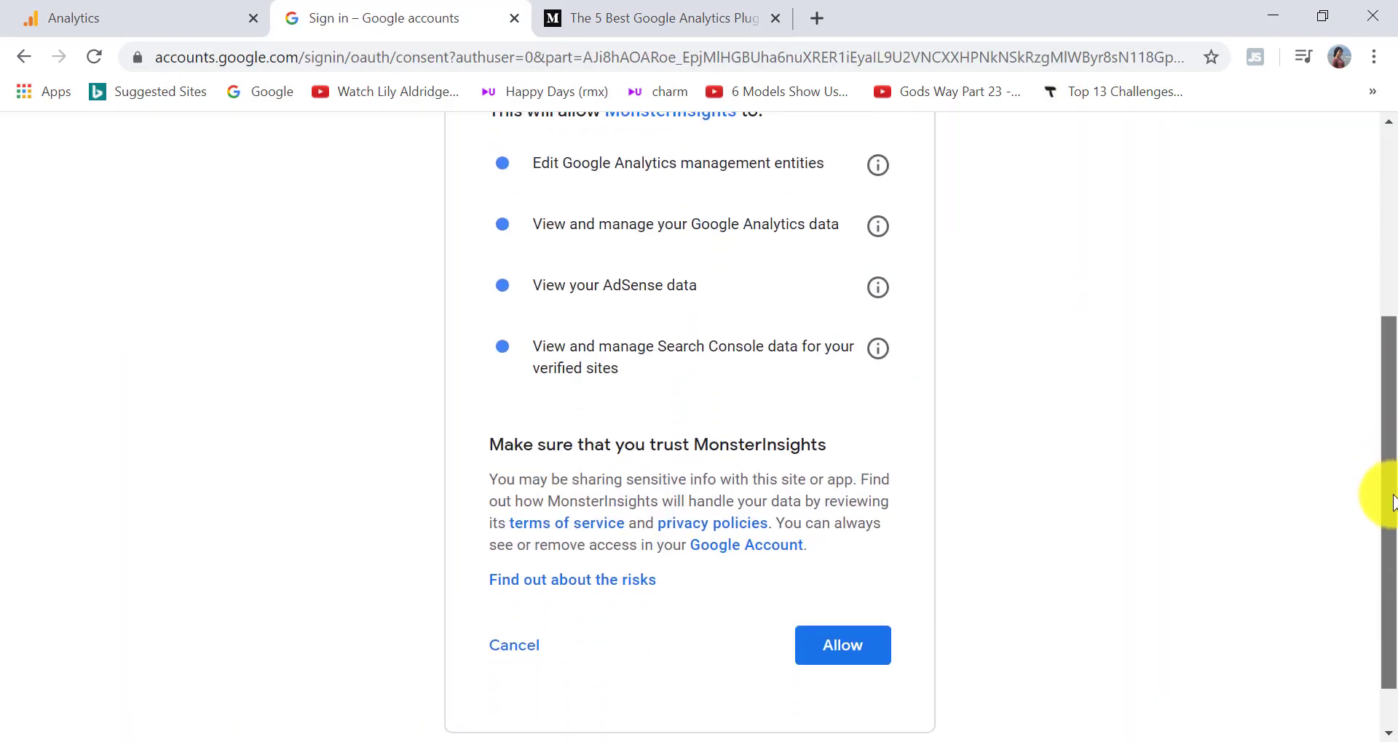
Grant access, link the Naturalvita All Web Site Data profile, save settings and skip WPForms.
left_click(830, 624)
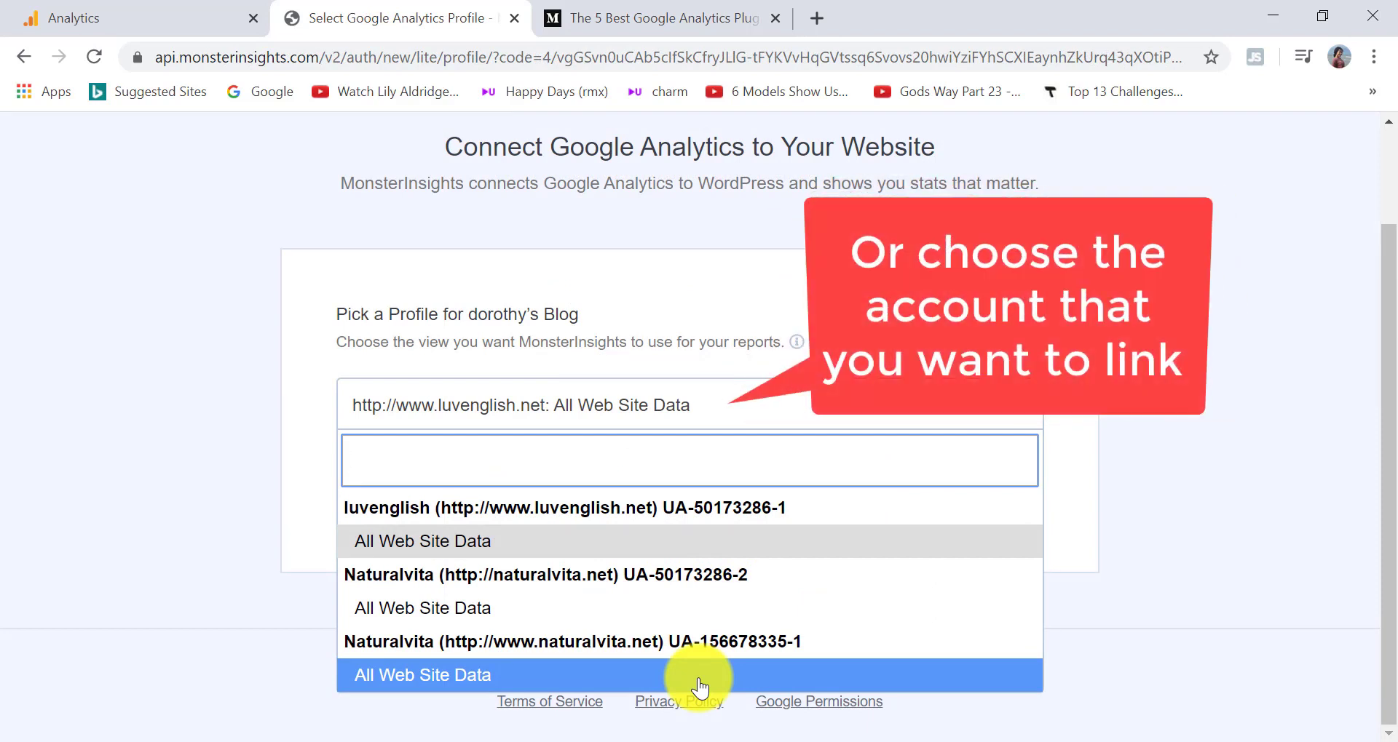
left_click(699, 675)
left_click(459, 514)
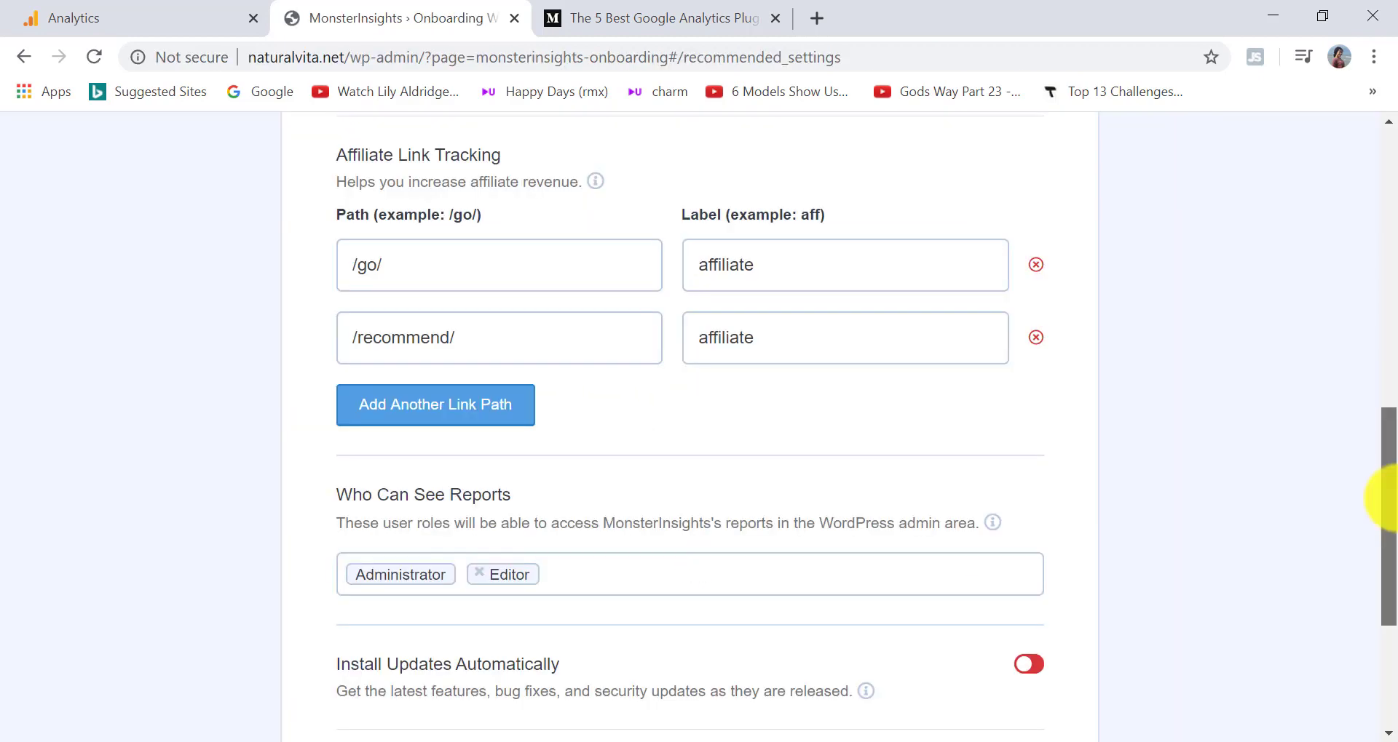
scroll(880, 696, "down", 10)
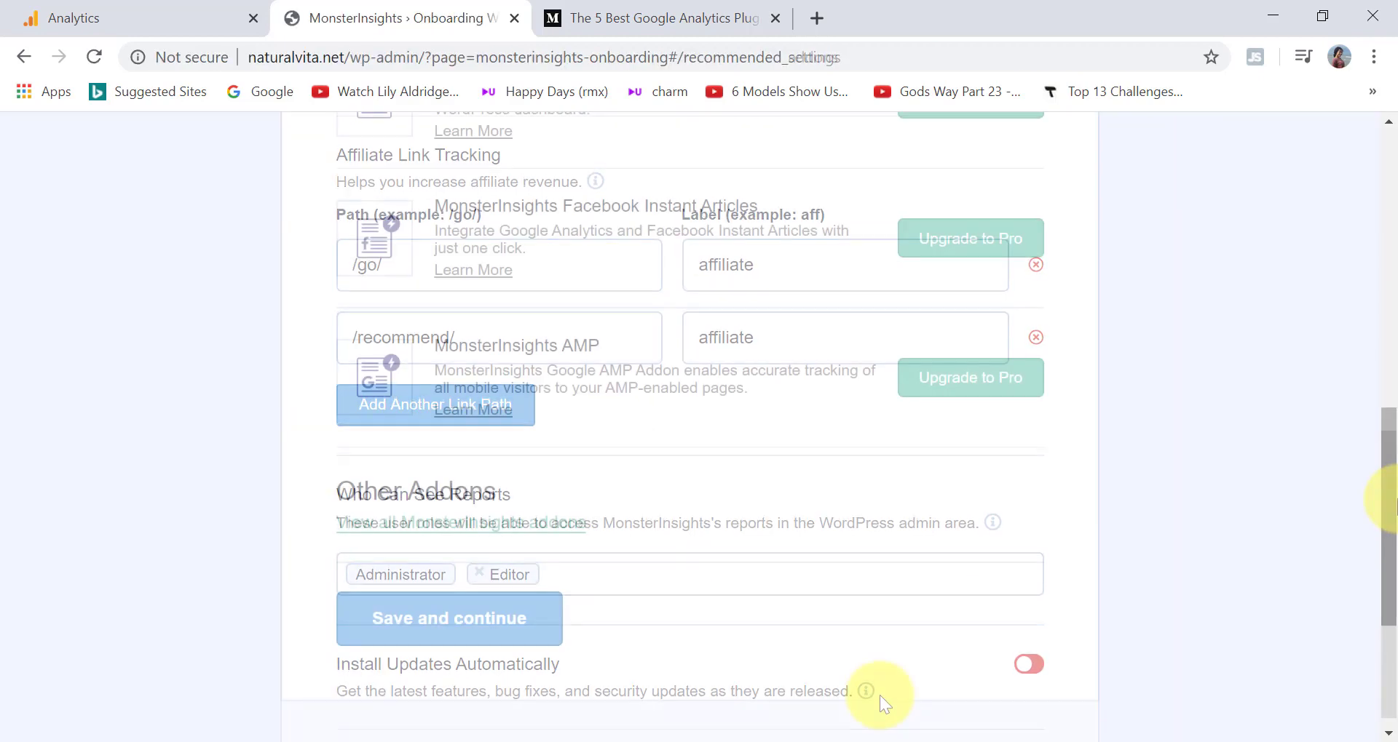
left_click(483, 618)
left_click(998, 608)
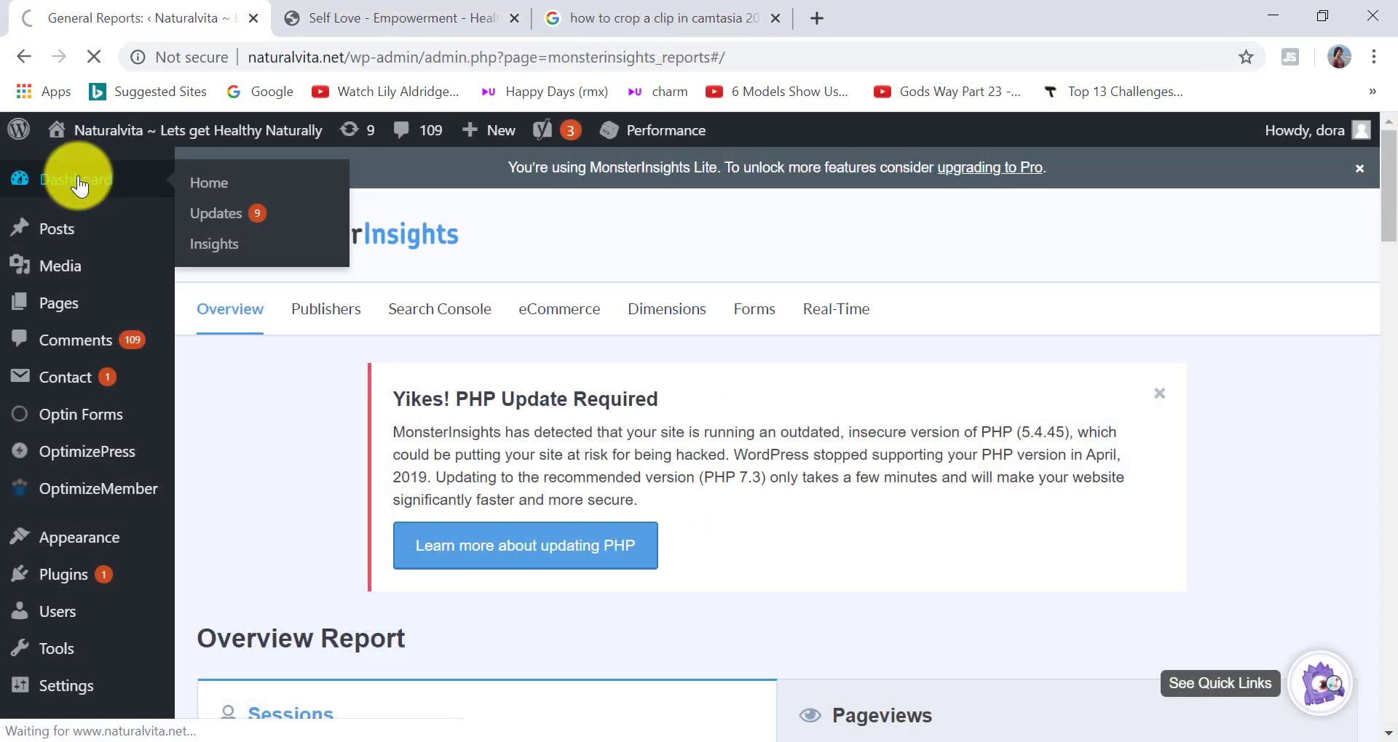
Open the full MonsterInsights report from the WordPress dashboard widget and scroll through it.
left_click(80, 177)
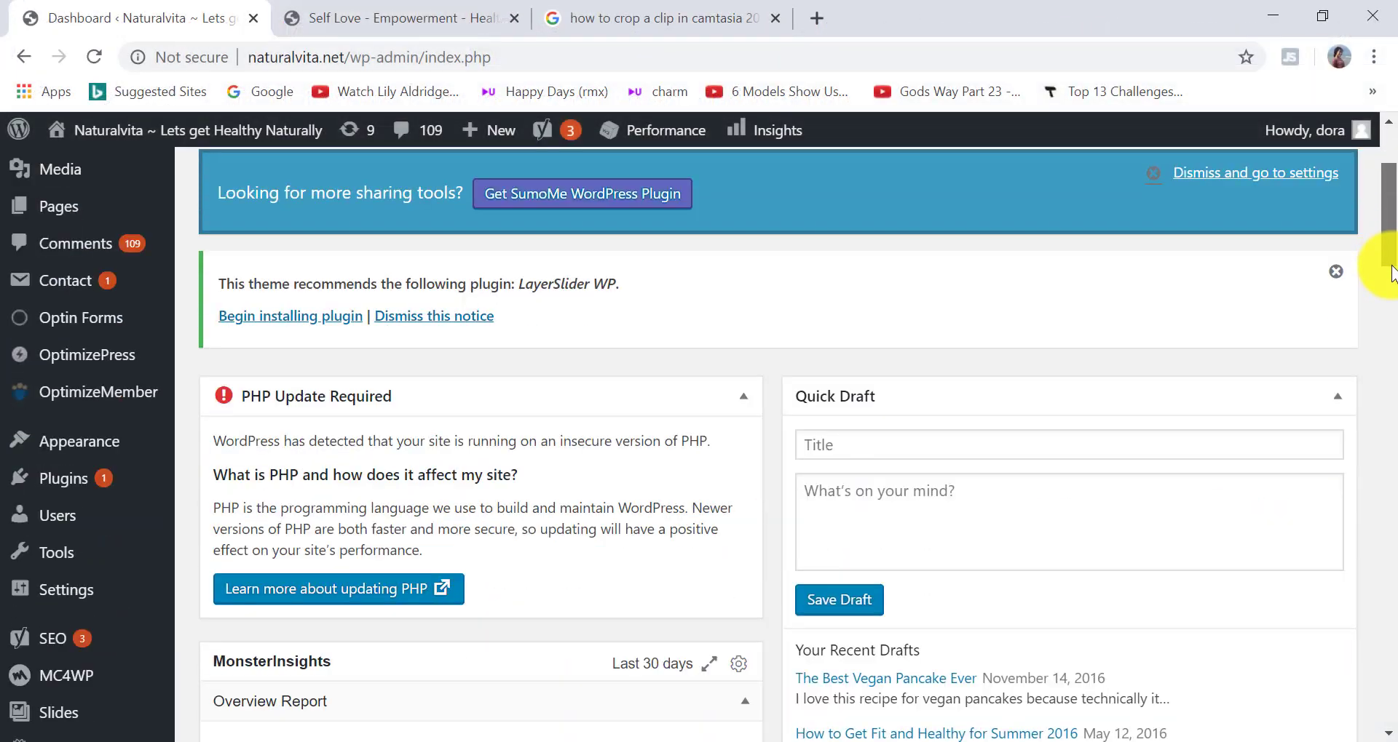
scroll(1391, 273, "down", 7)
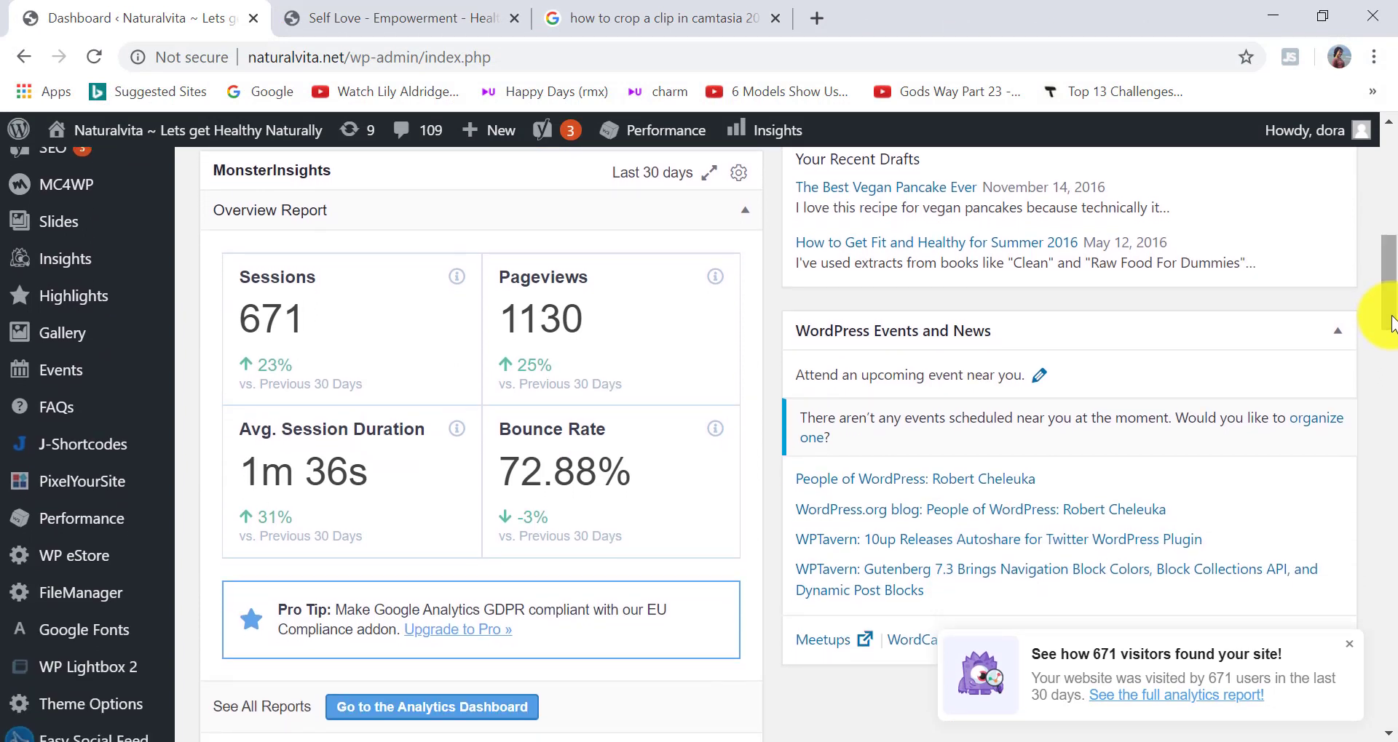
left_click(430, 708)
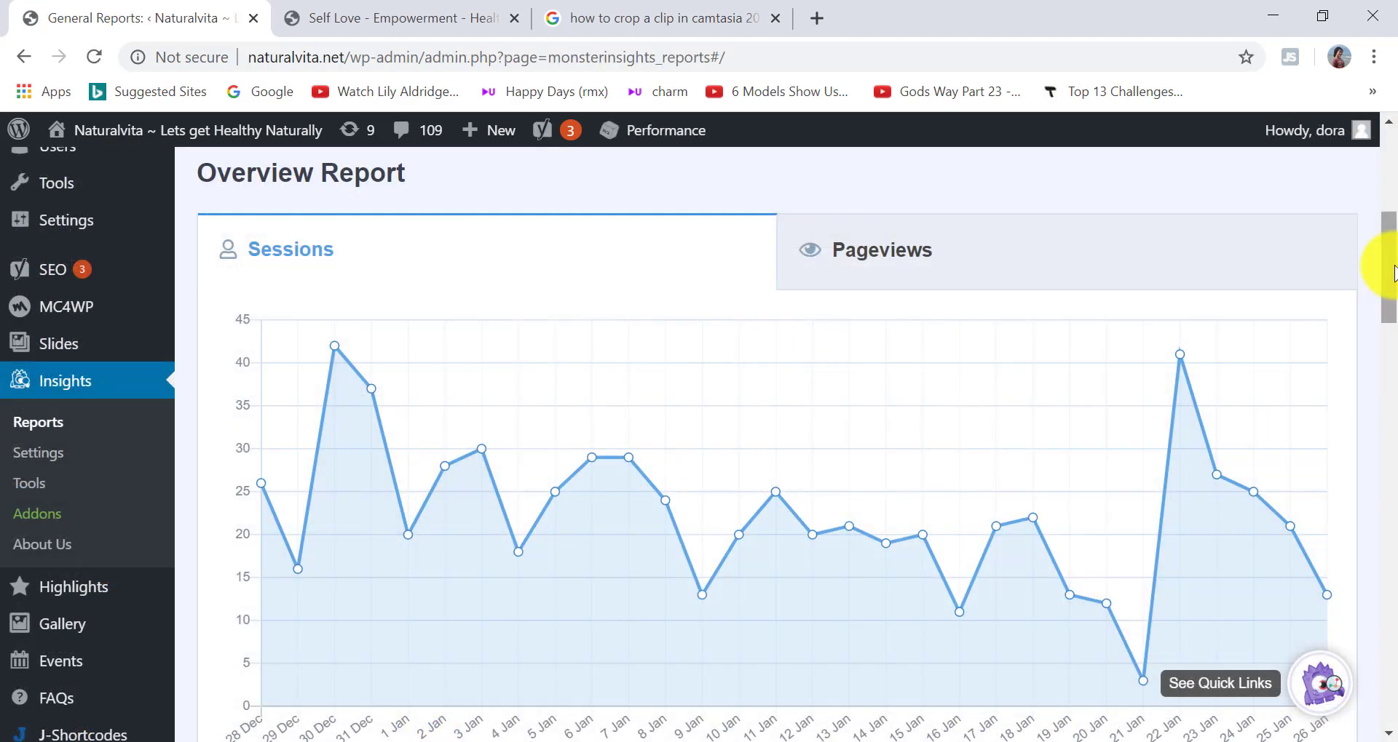
left_click_drag(1385, 260, 1392, 513)
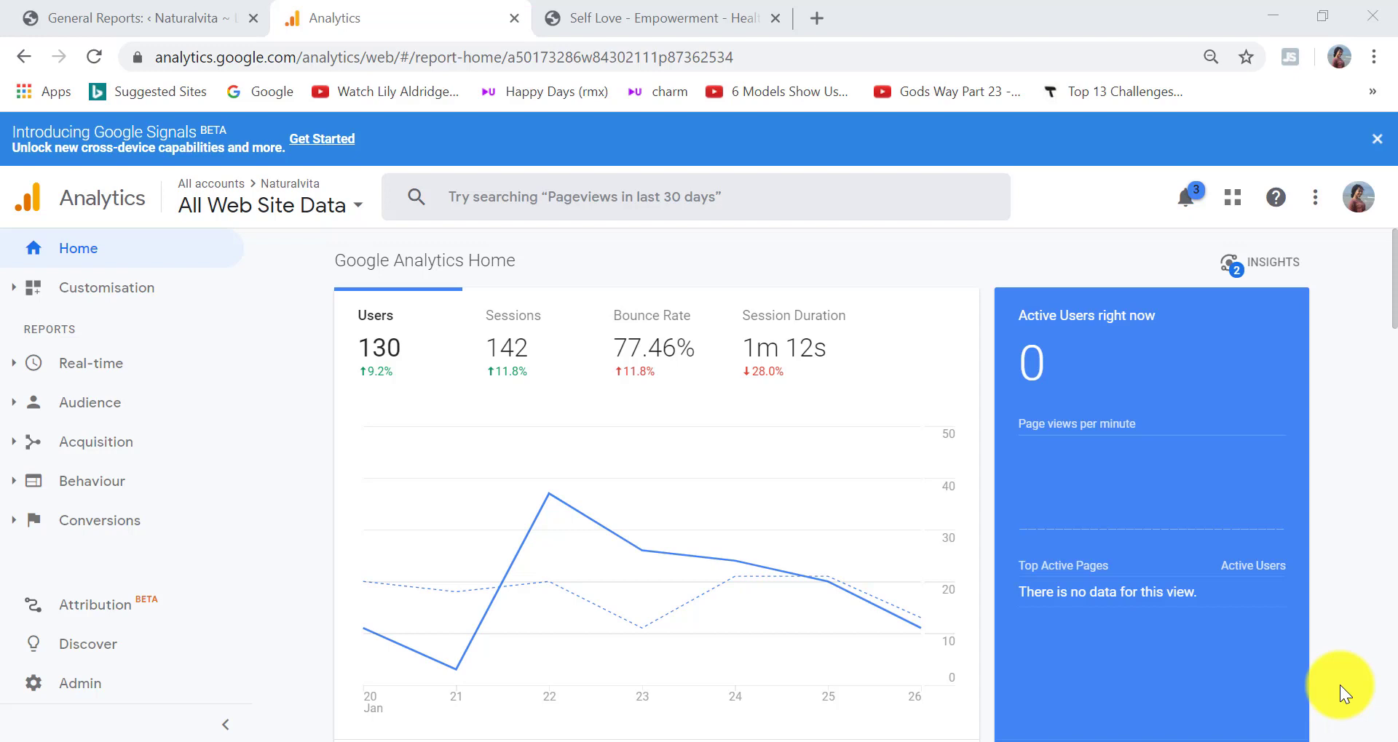
Switch the Analytics view selector from All Web Site Data to the Naturalvita property.
left_click(274, 212)
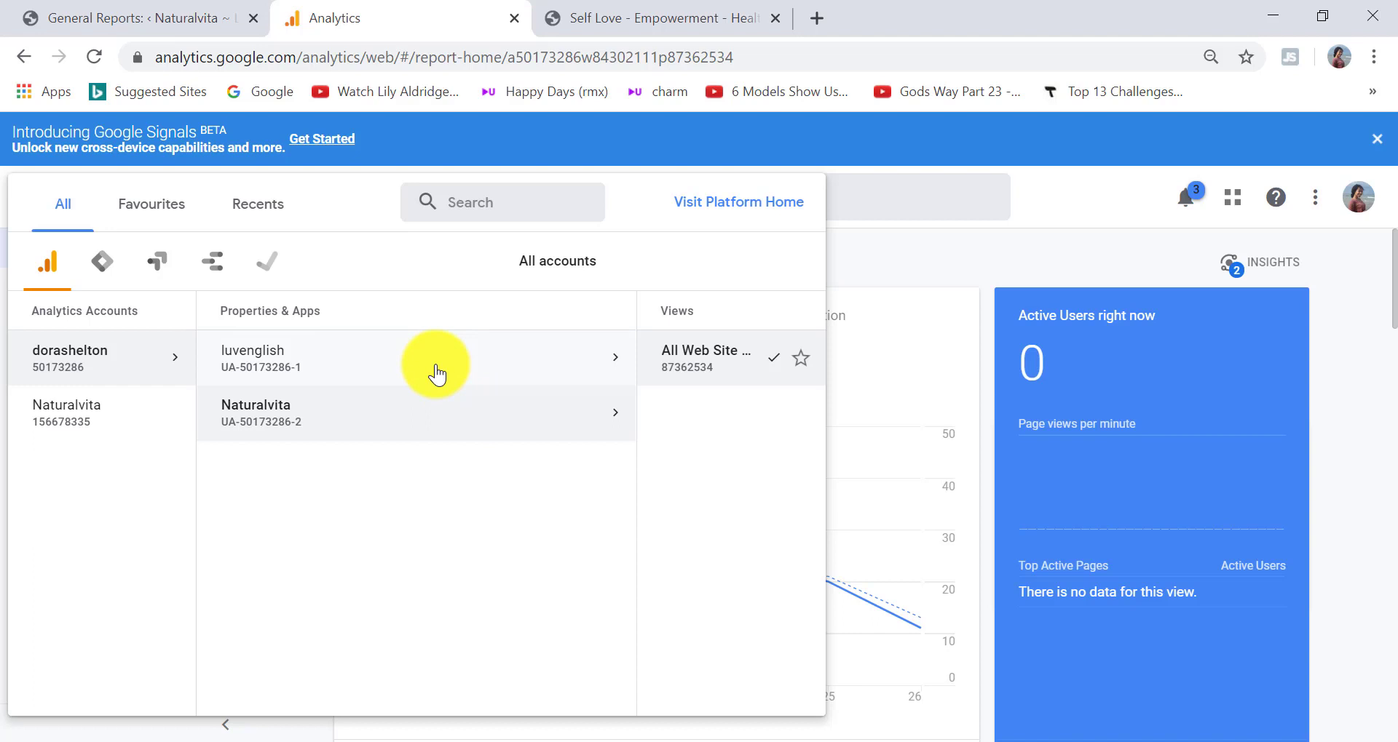
left_click(468, 405)
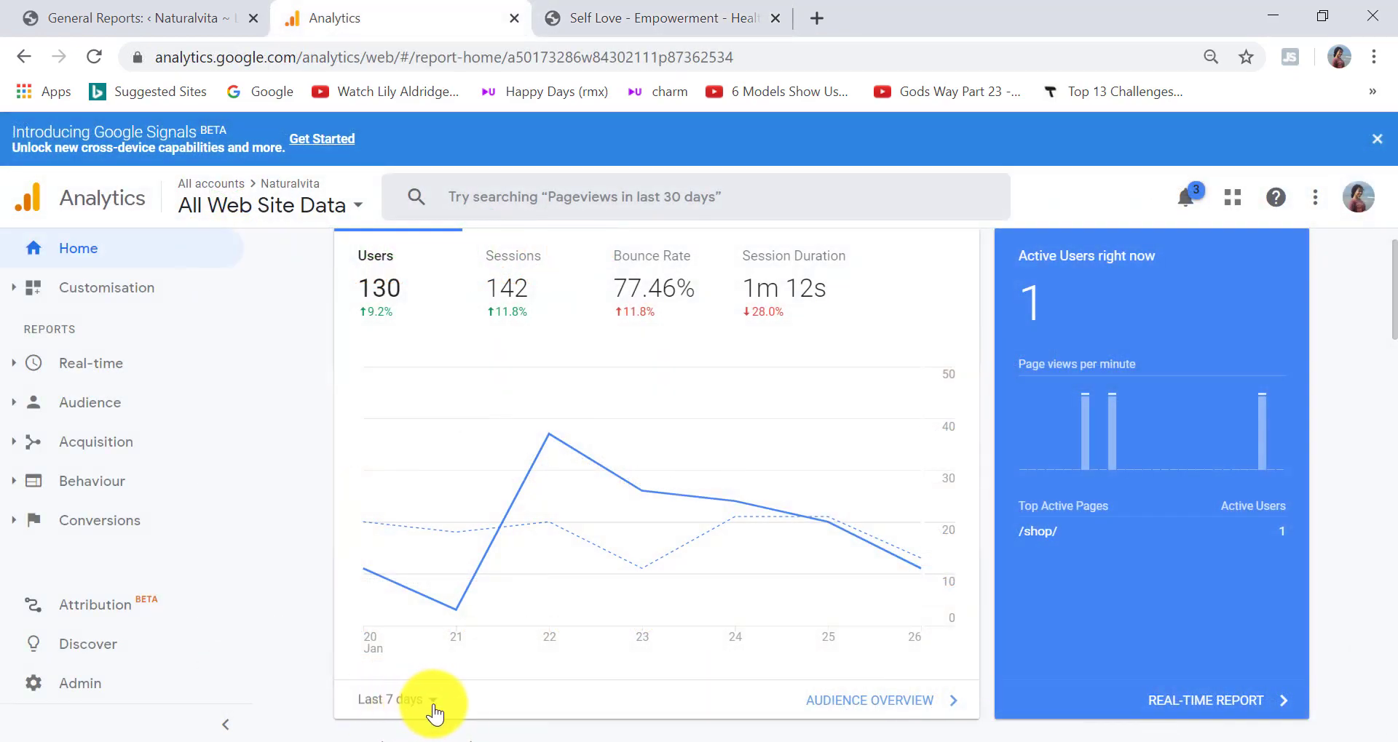
Check the Last 7 days range options, then review acquisition, devices and top pages (apple crumble recipe leading at 52 views).
left_click(417, 710)
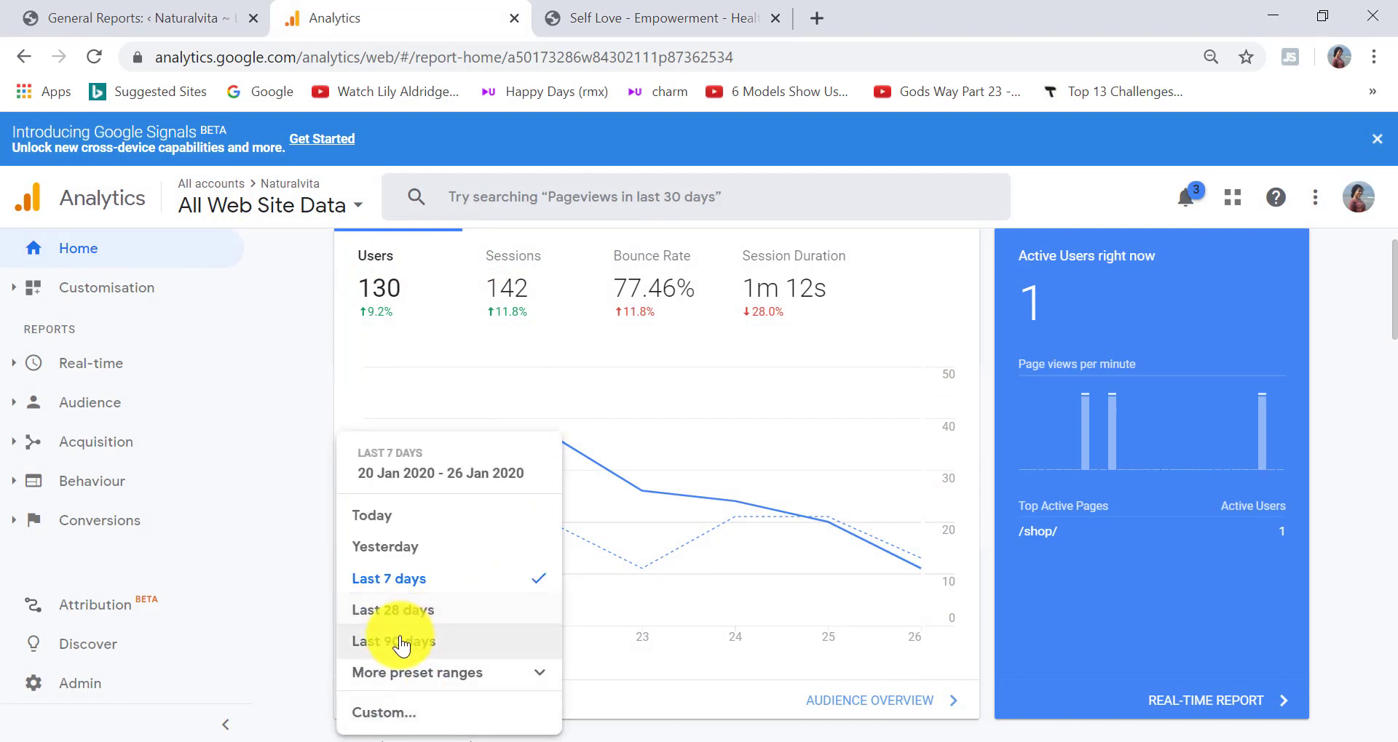
scroll(601, 697, "up", 1)
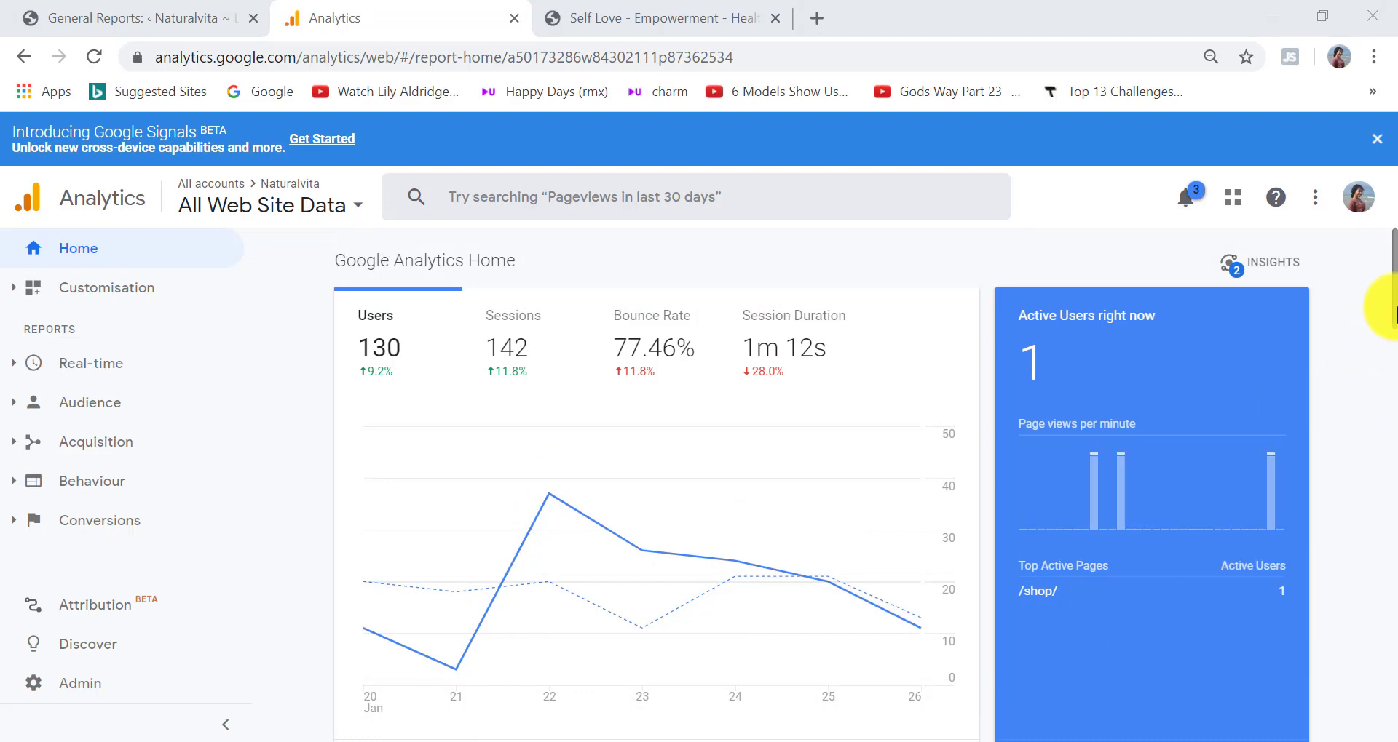
scroll(1394, 313, "down", 1)
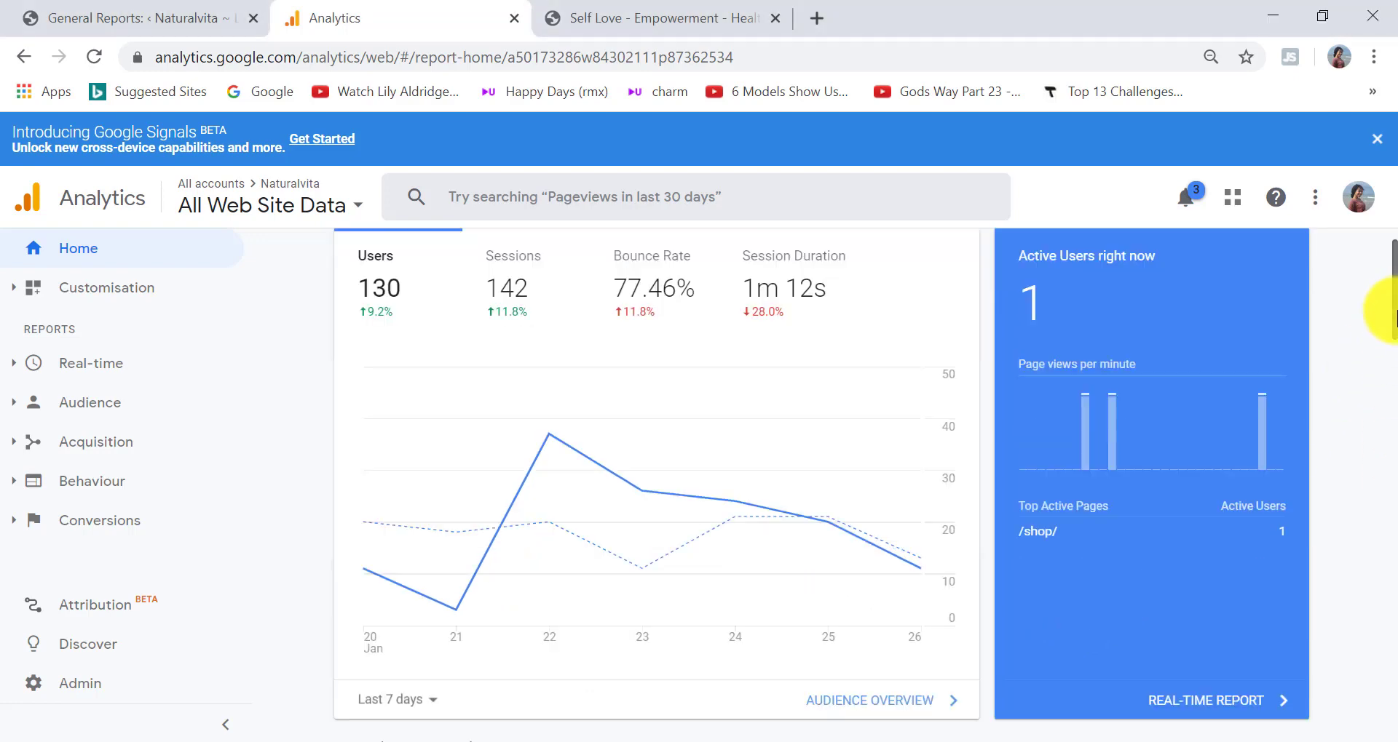
scroll(1393, 409, "down", 6)
scroll(1383, 401, "down", 1)
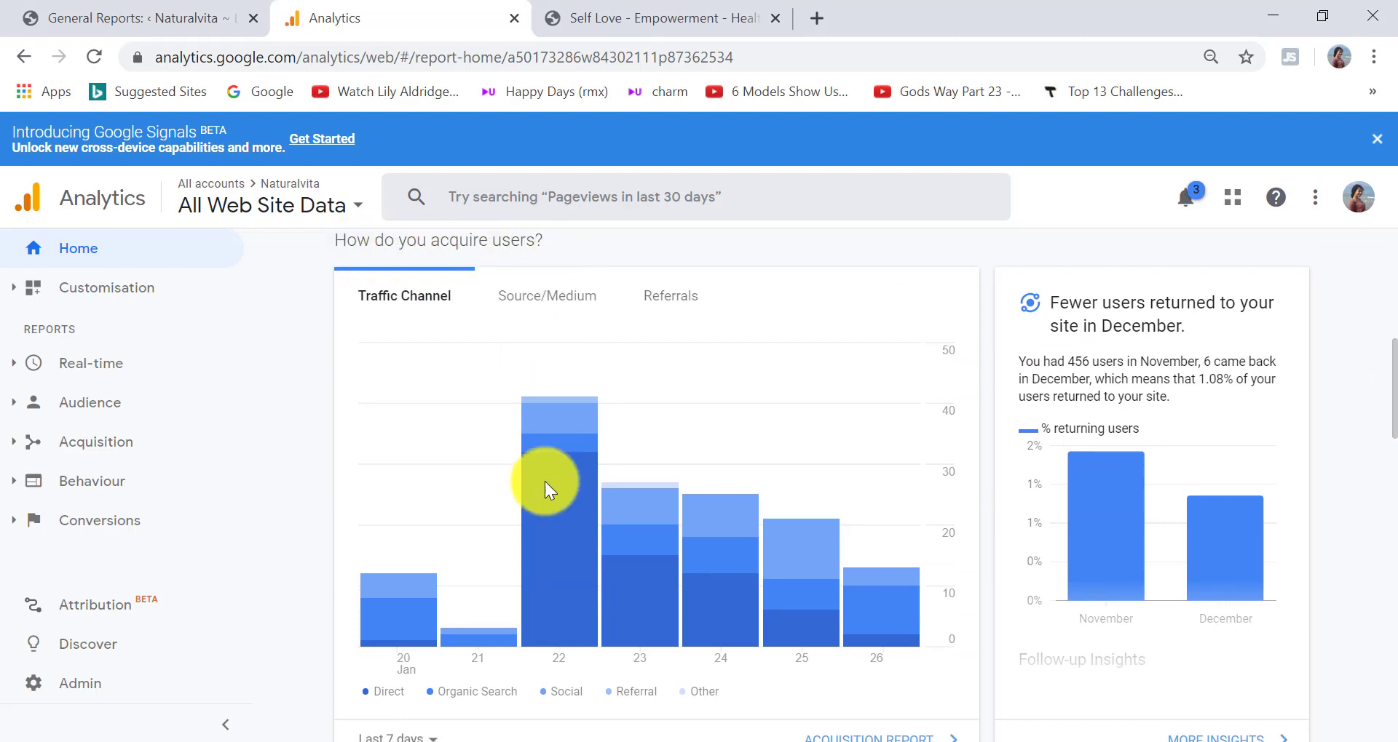
mouse_move(545, 494)
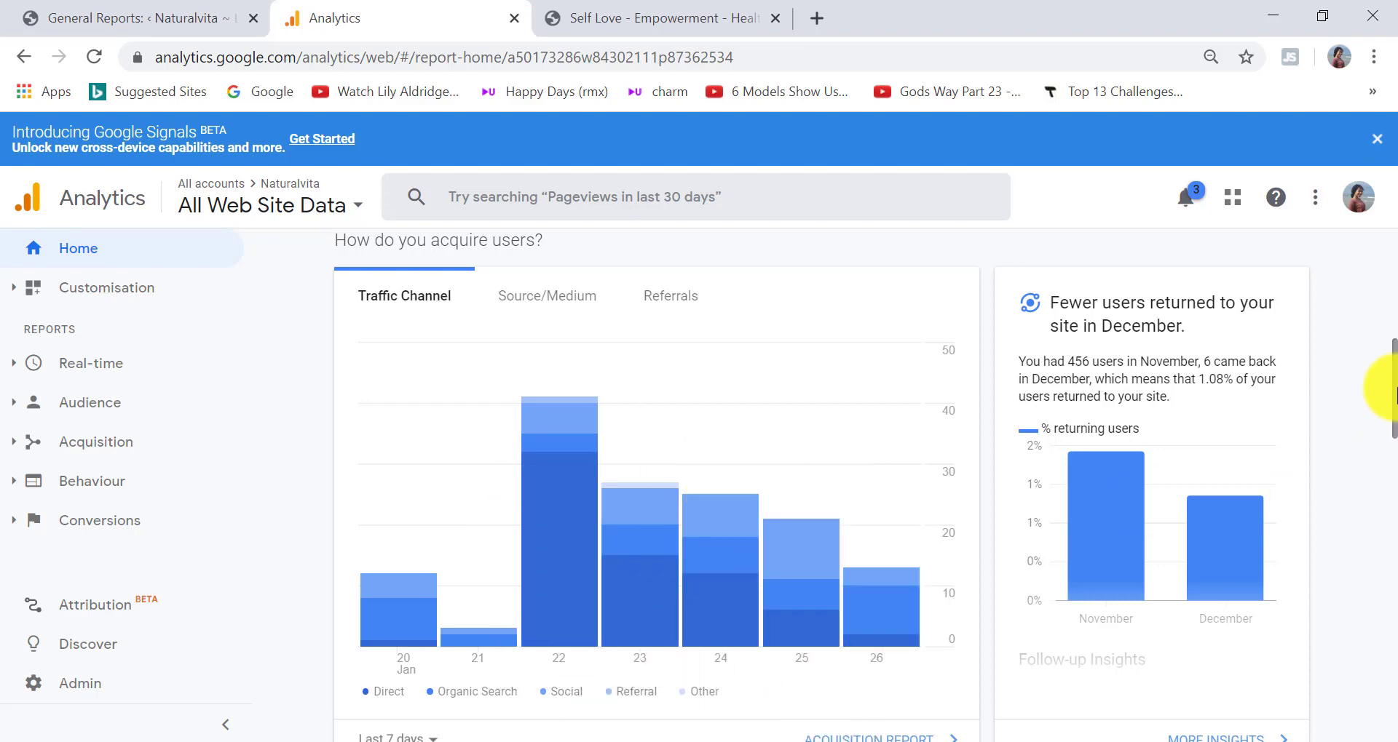
scroll(1394, 393, "down", 10)
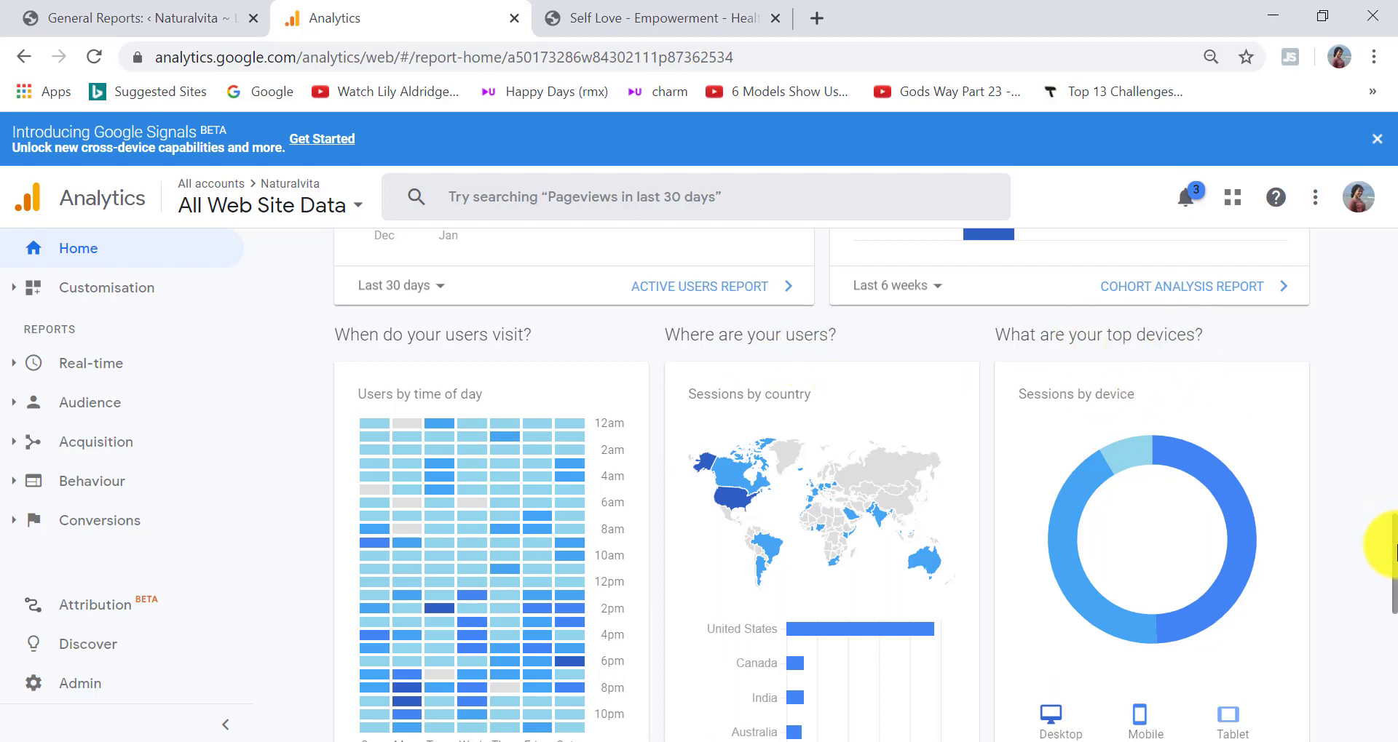
left_click_drag(1381, 545, 1380, 577)
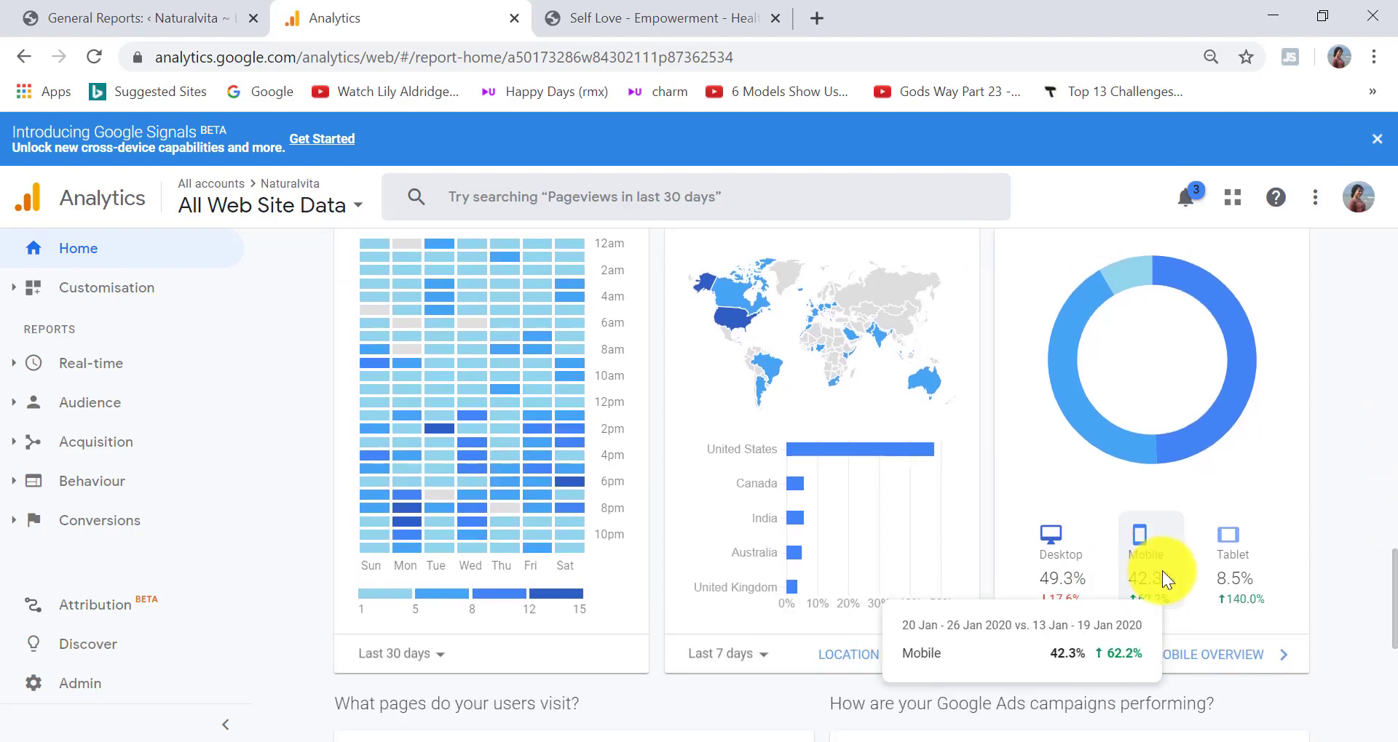
left_click_drag(1391, 627, 1392, 666)
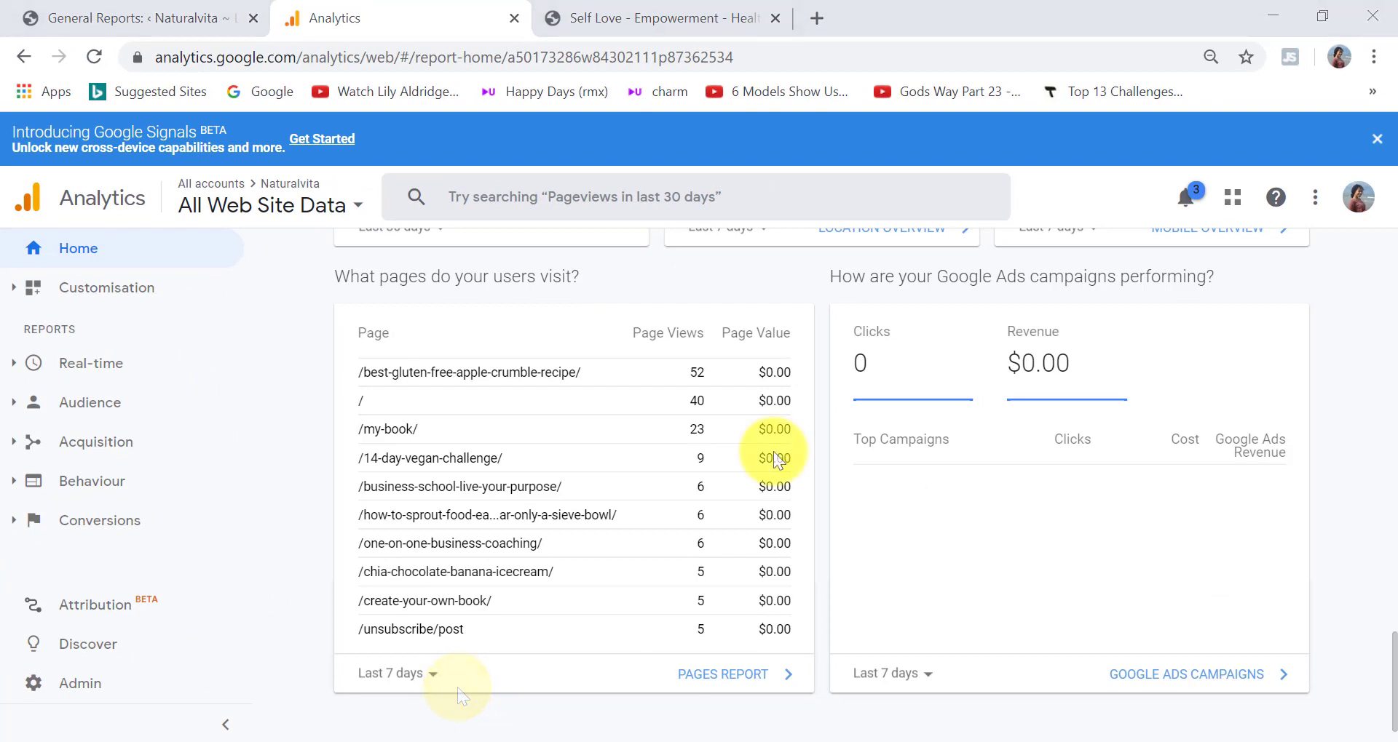
Open Conversions > Goals > Overview, which reports that goals must be enabled for this view.
left_click(114, 522)
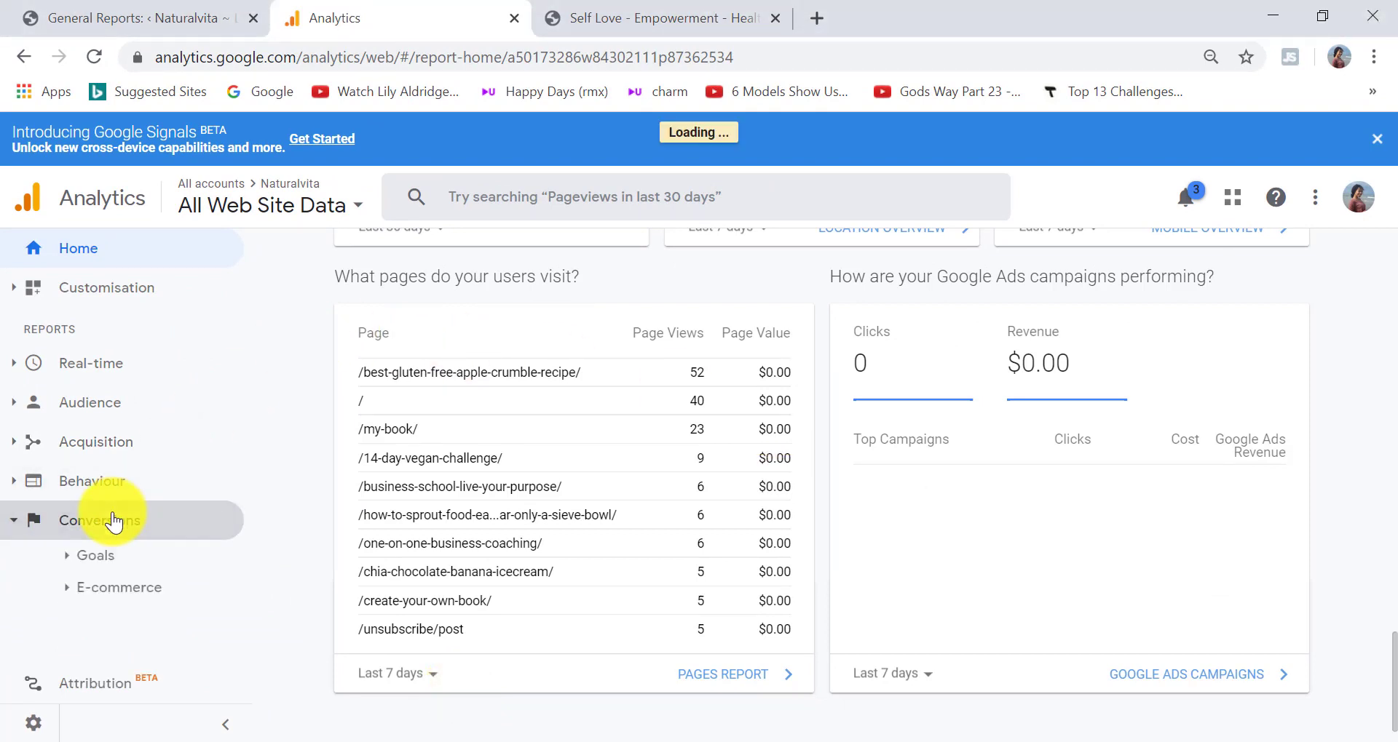
left_click(105, 561)
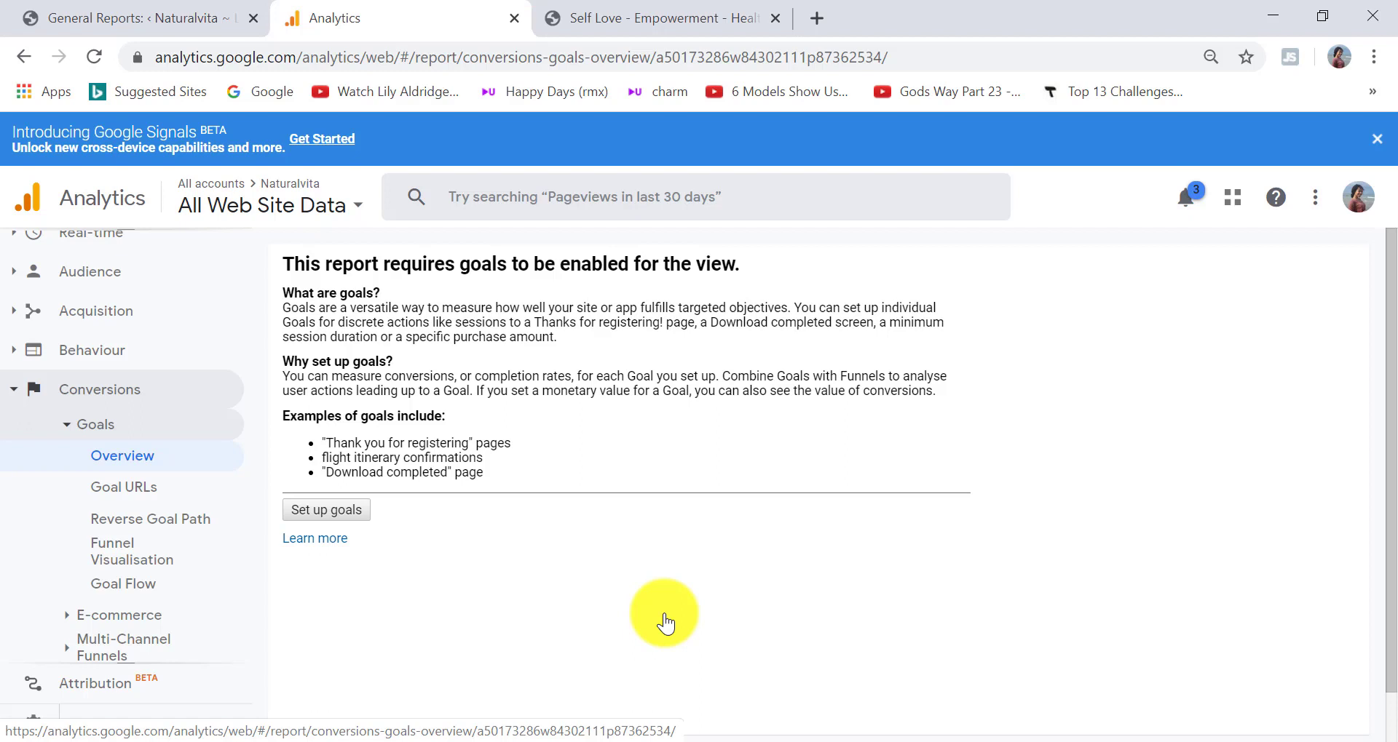
scroll(135, 357, "up", 2)
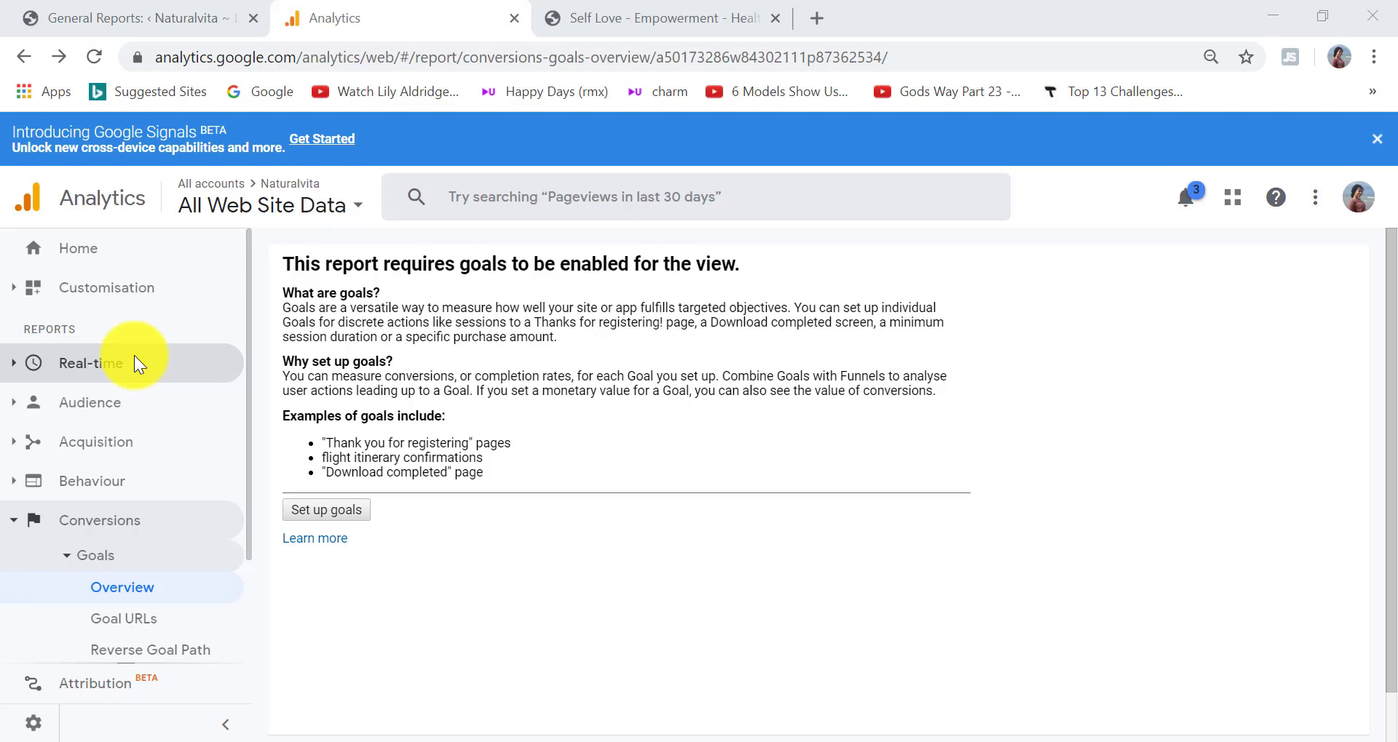
Open the Real-time Overview and filter it to Nairobi using the Top Locations map.
left_click(134, 355)
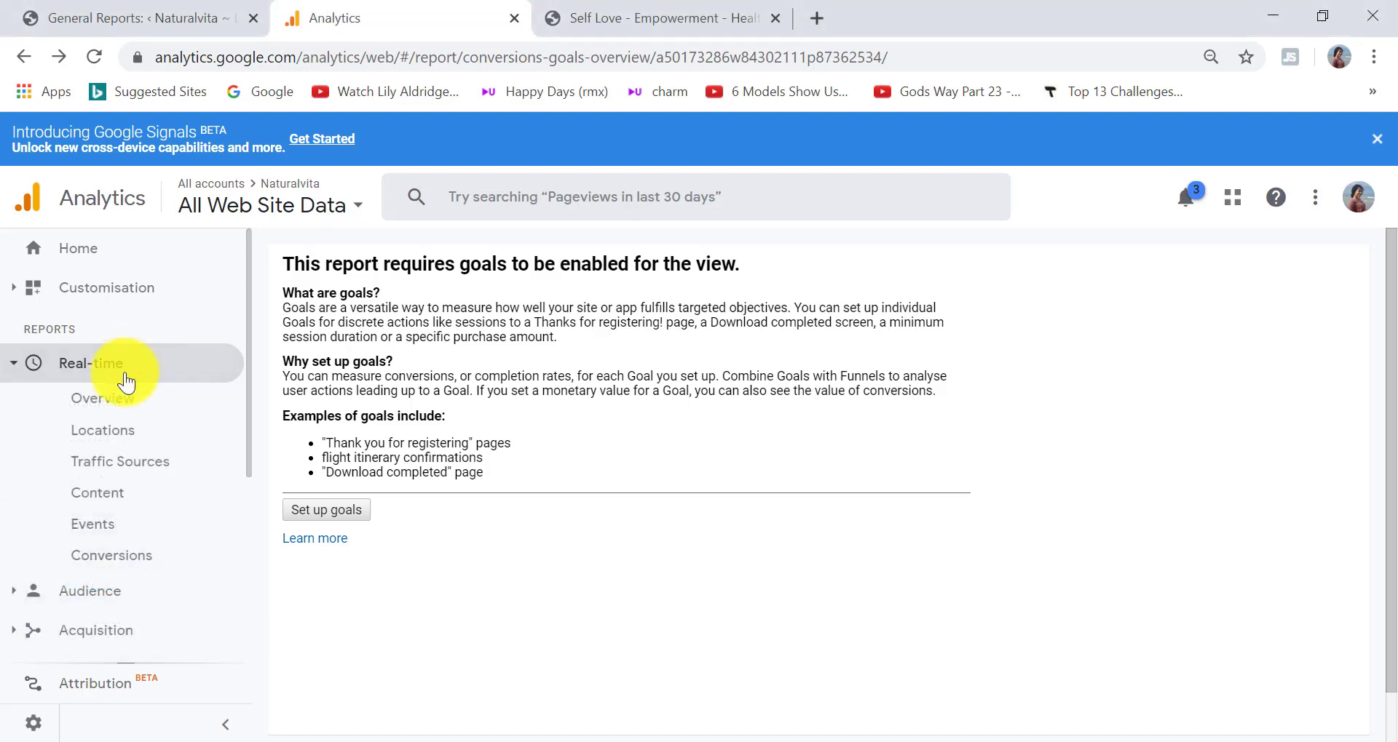
left_click(124, 412)
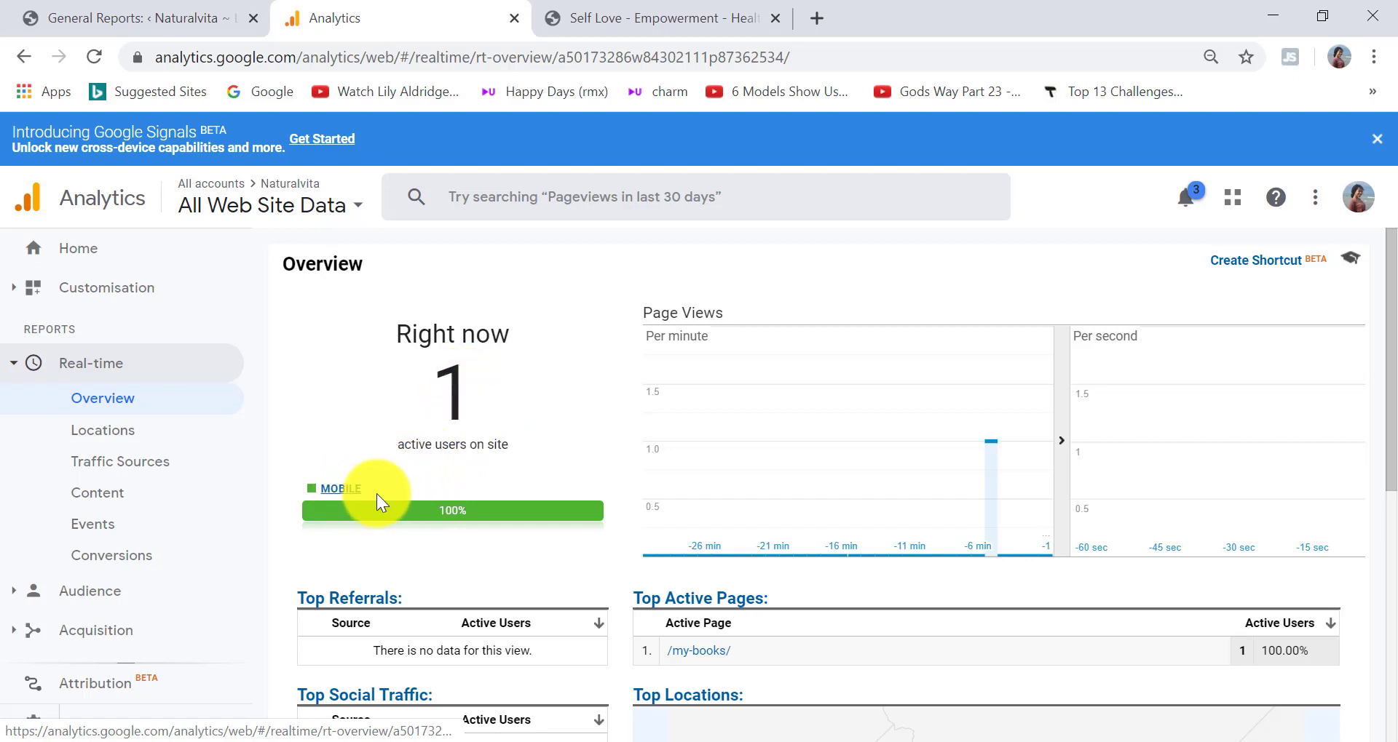
scroll(794, 535, "down", 2)
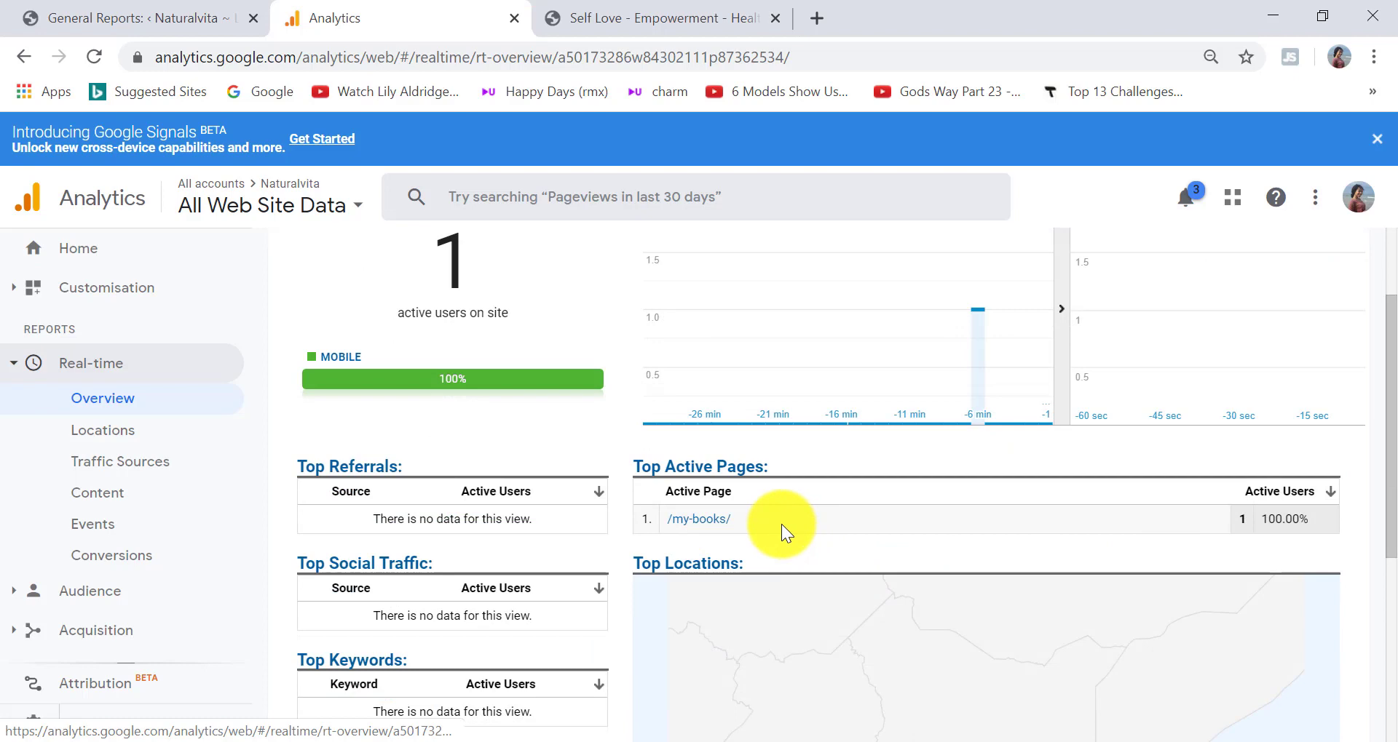
left_click_drag(1387, 468, 1387, 599)
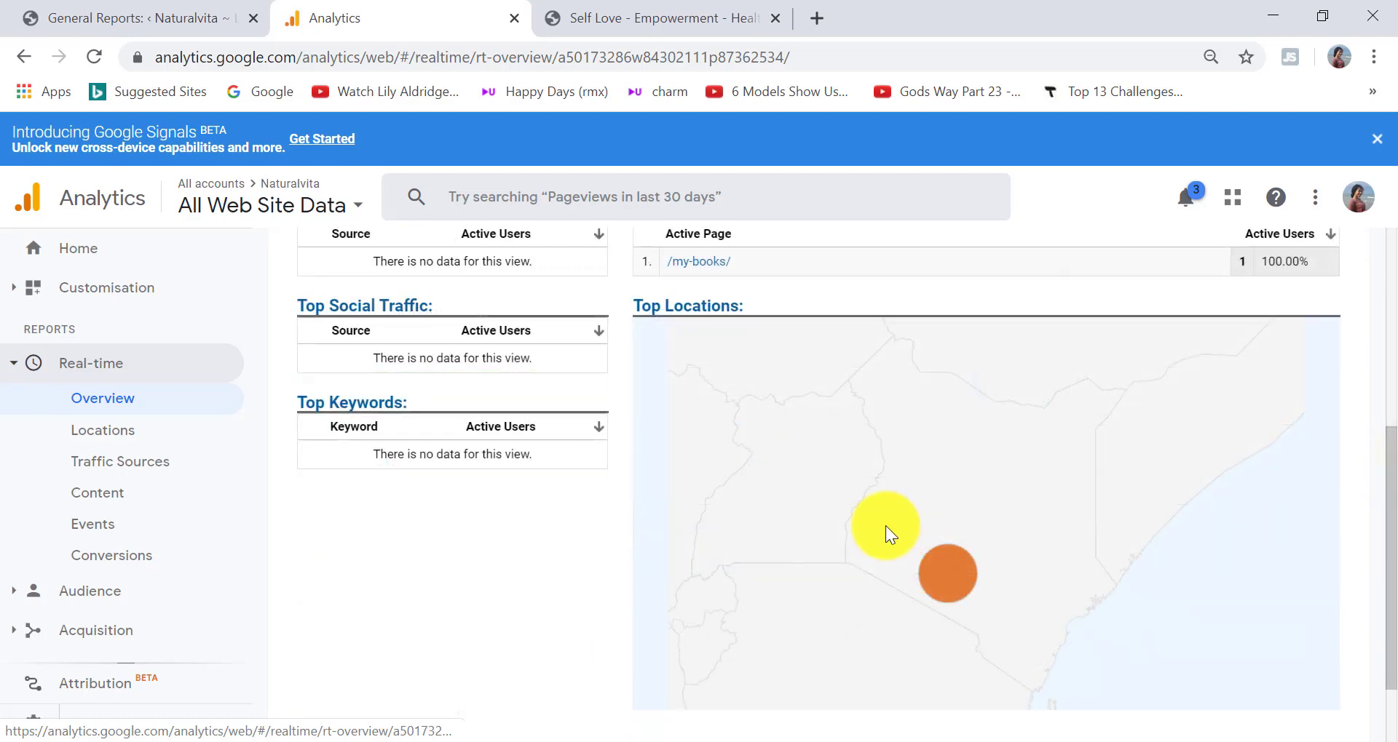
mouse_move(944, 578)
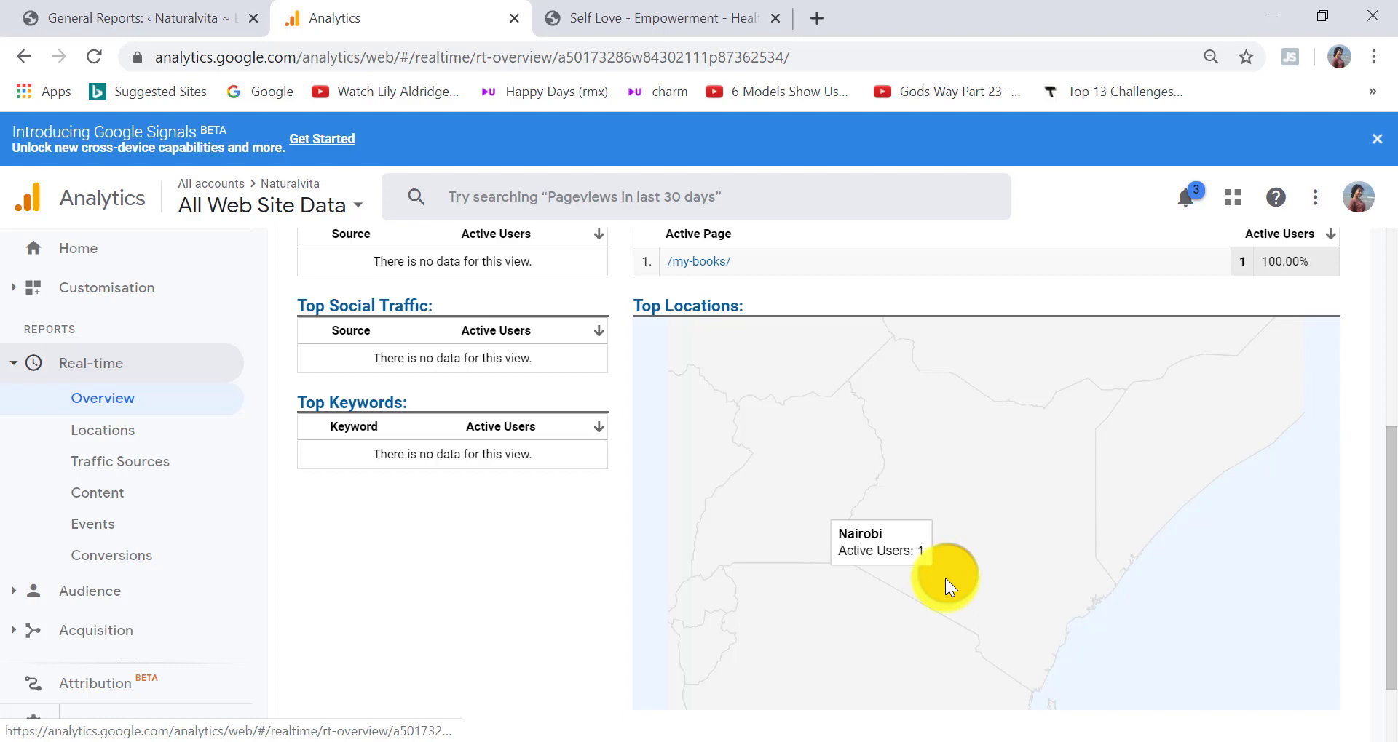
left_click(945, 577)
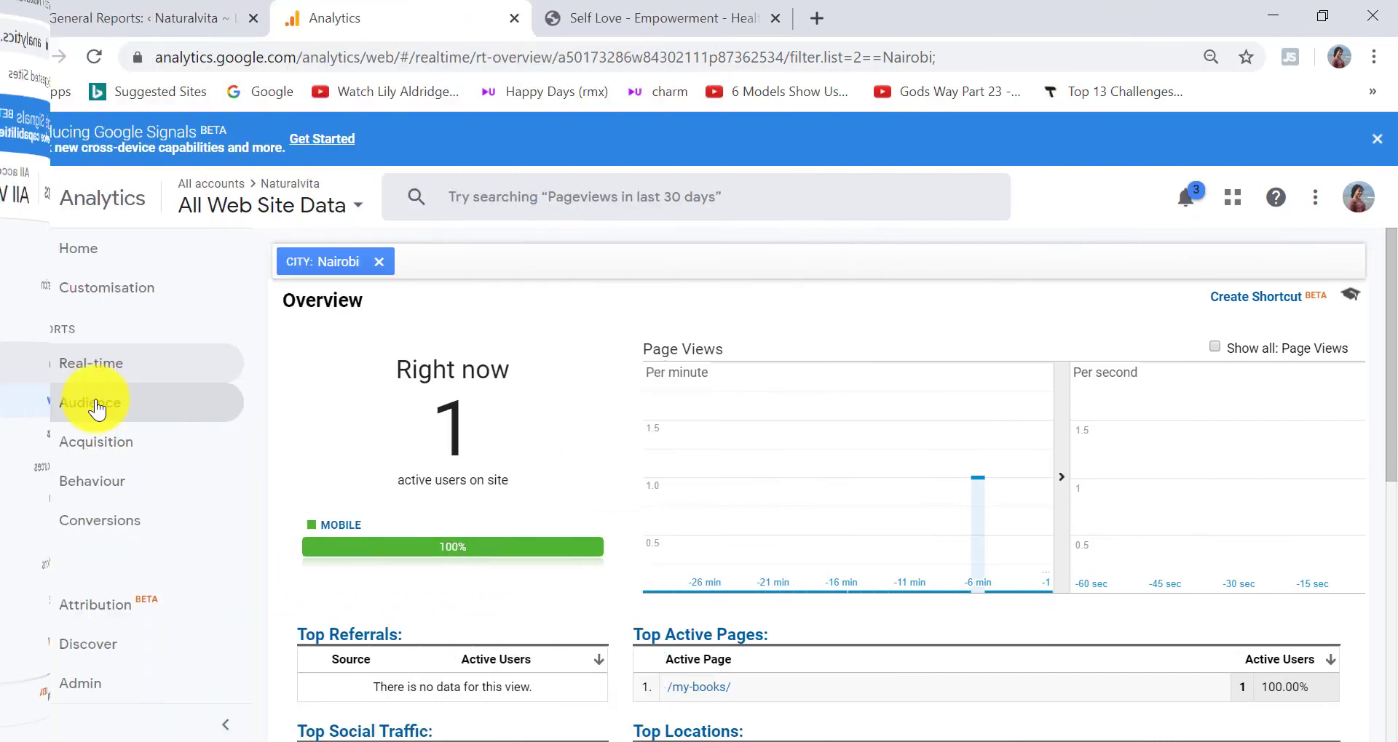
Open Audience Overview and enter a custom date range of 28 Jan 2019 to 28 Jan 2020.
left_click(98, 405)
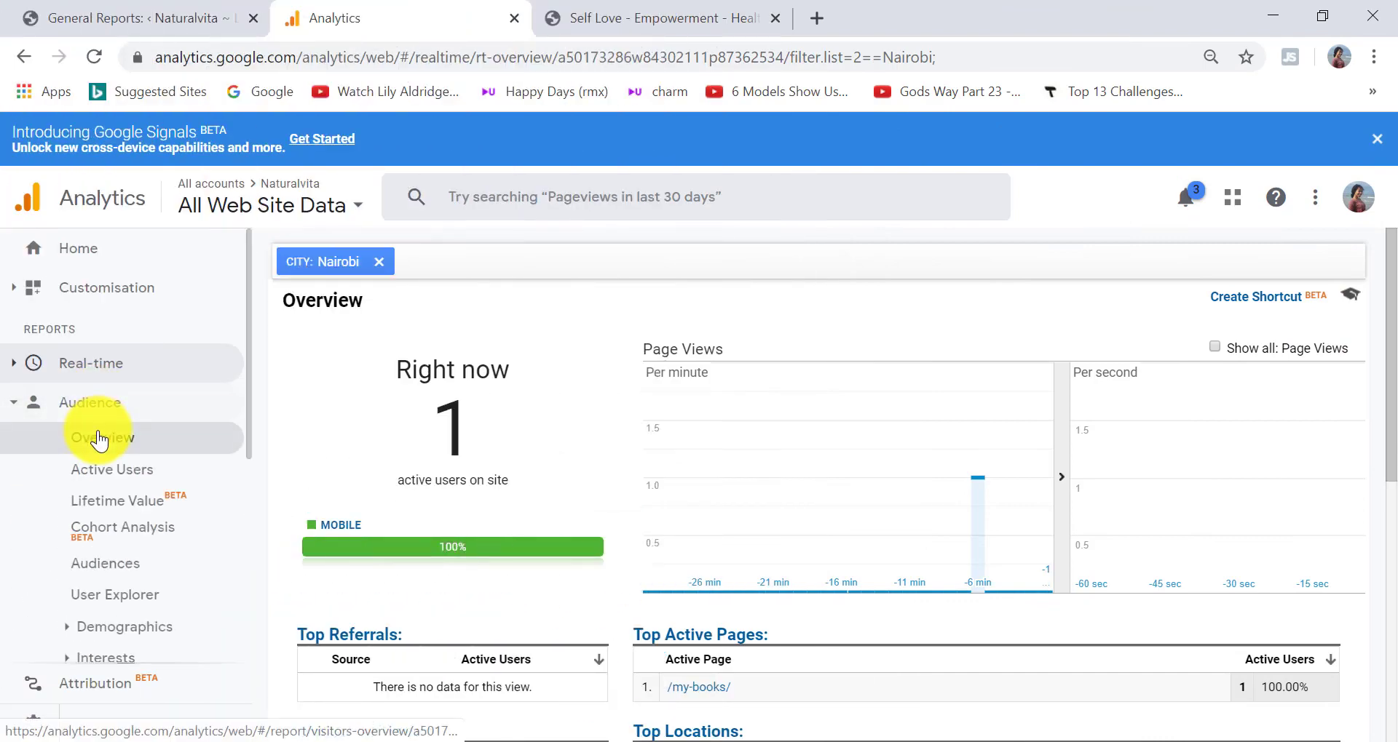
left_click(100, 439)
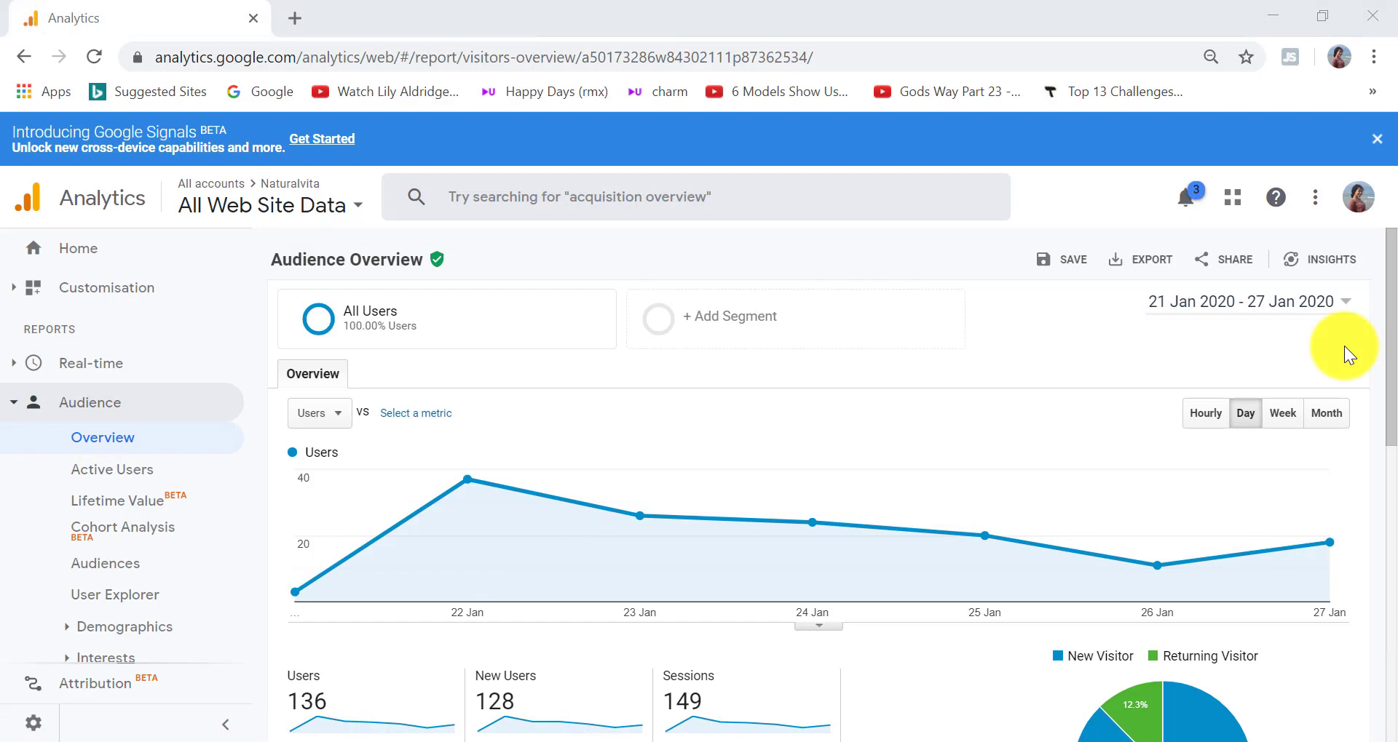
left_click(1341, 314)
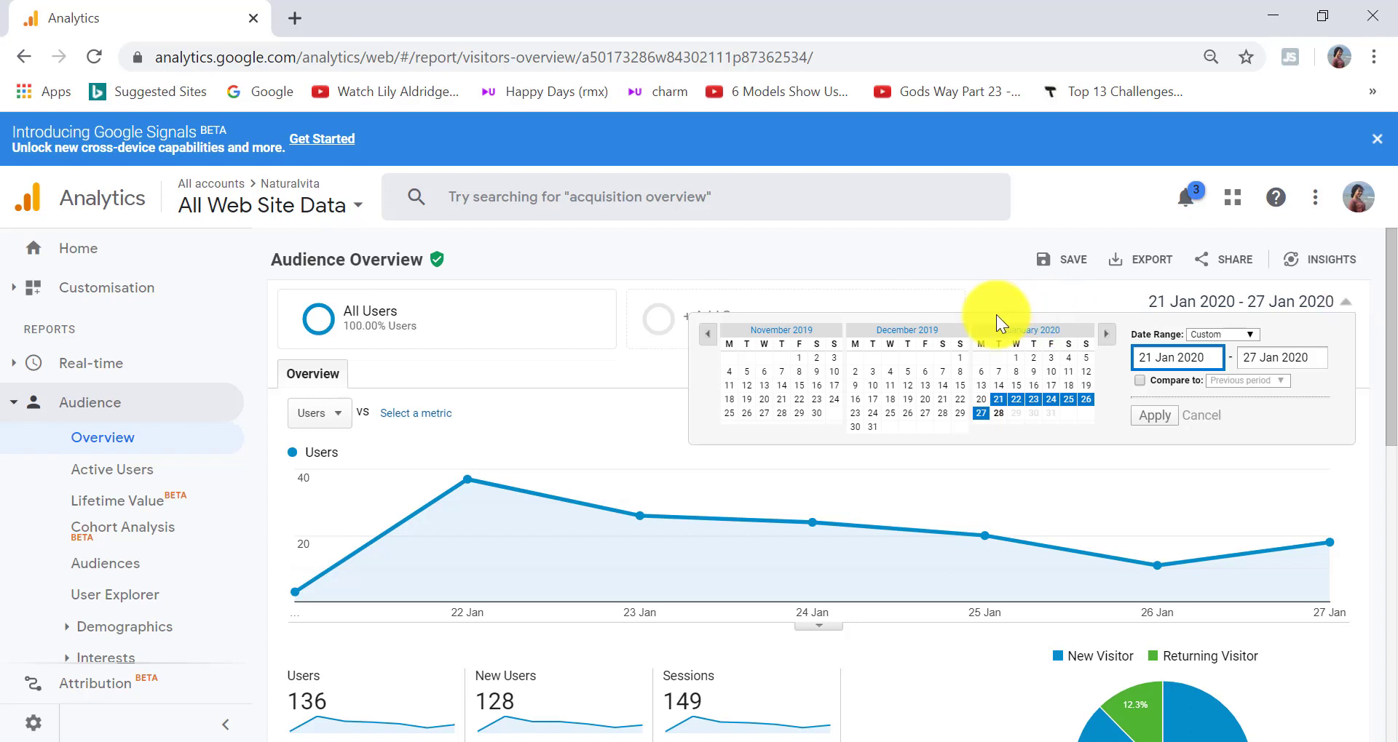
left_click(903, 335)
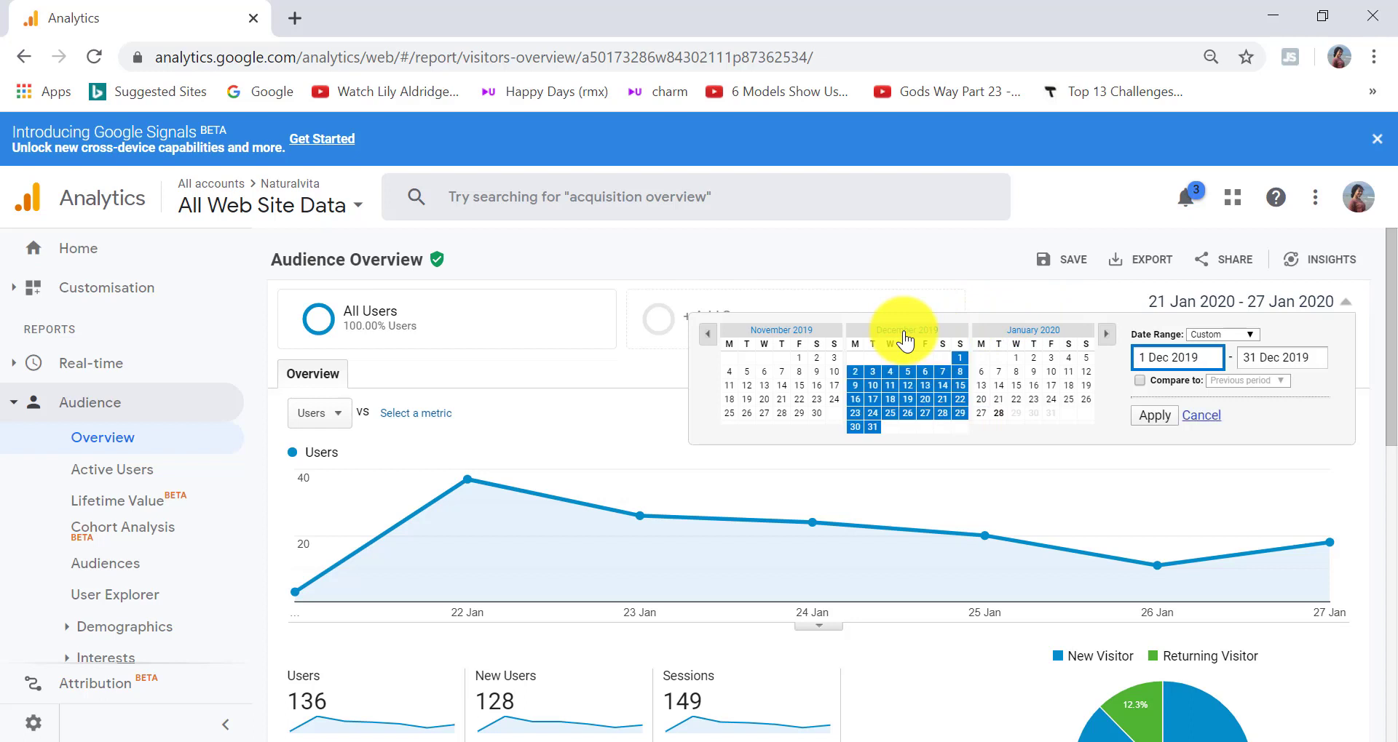
left_click(1205, 358)
key("BackSpace")
key("BackSpace")
key("BackSpace")
key("BackSpace")
key("BackSpace")
key("BackSpace")
key("BackSpace")
key("BackSpace")
key("BackSpace")
key("BackSpace")
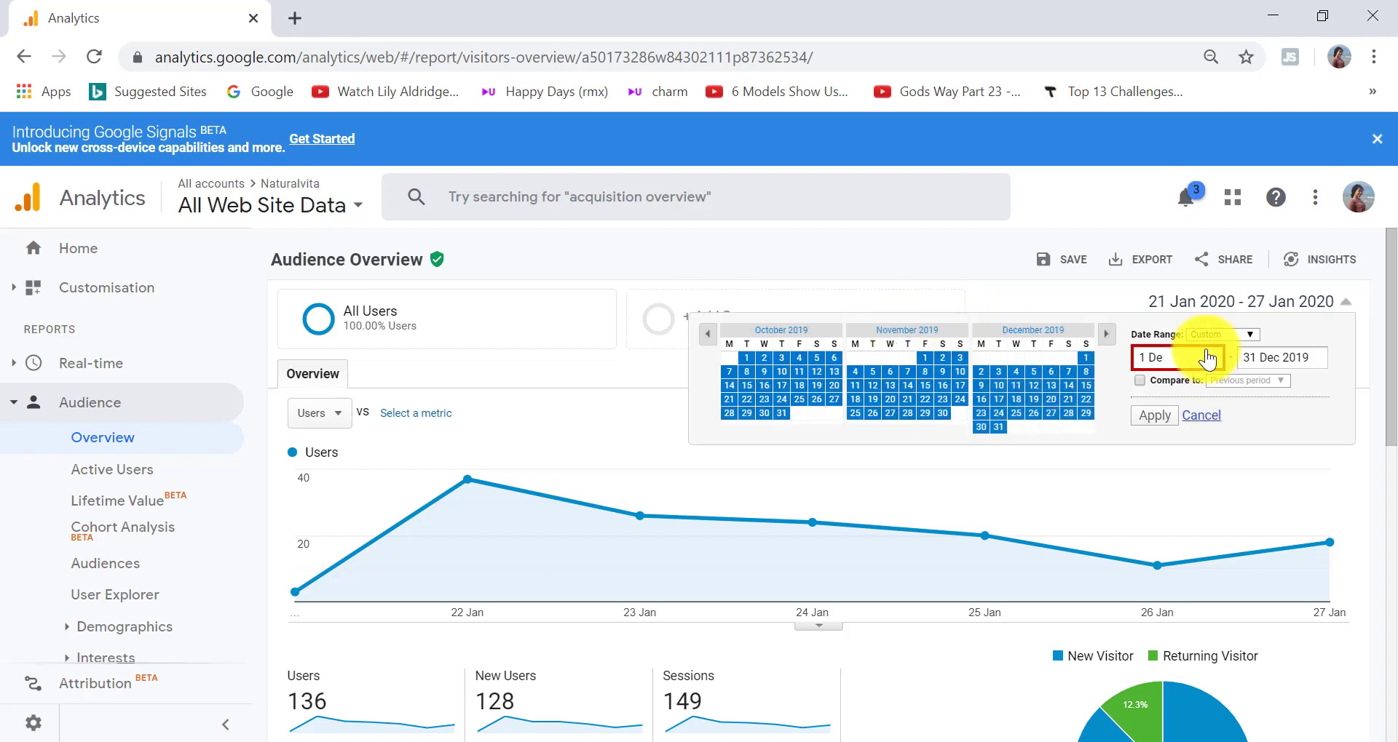
type("28 Jan 201")
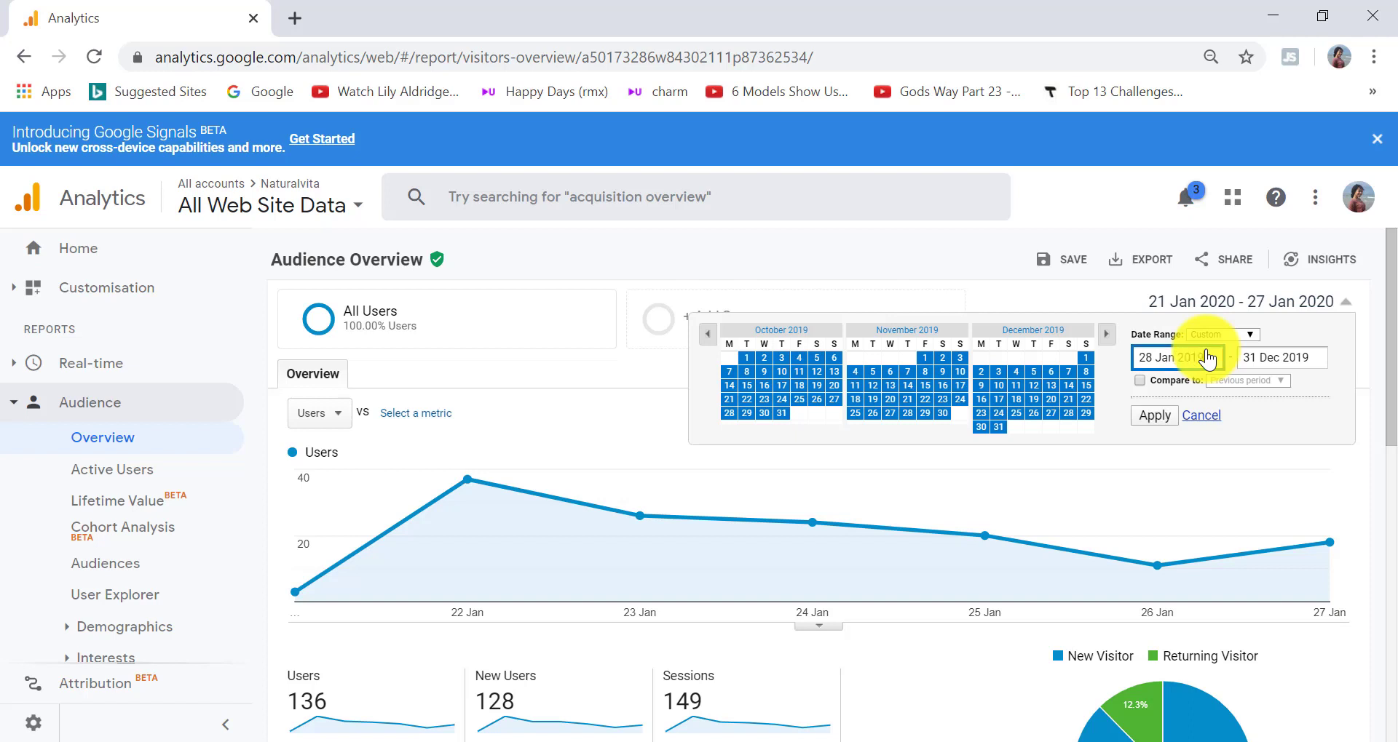
triple_click(1314, 364)
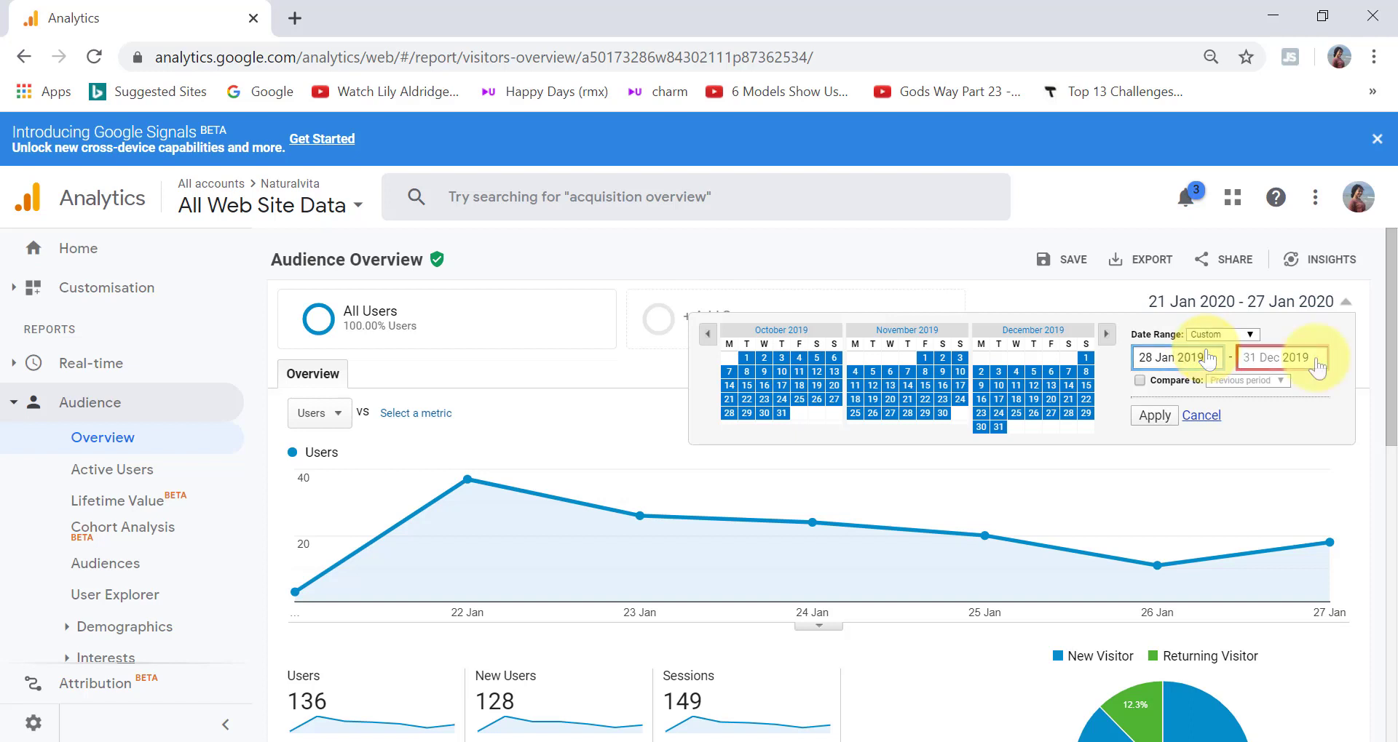
type("28 Jan 2020")
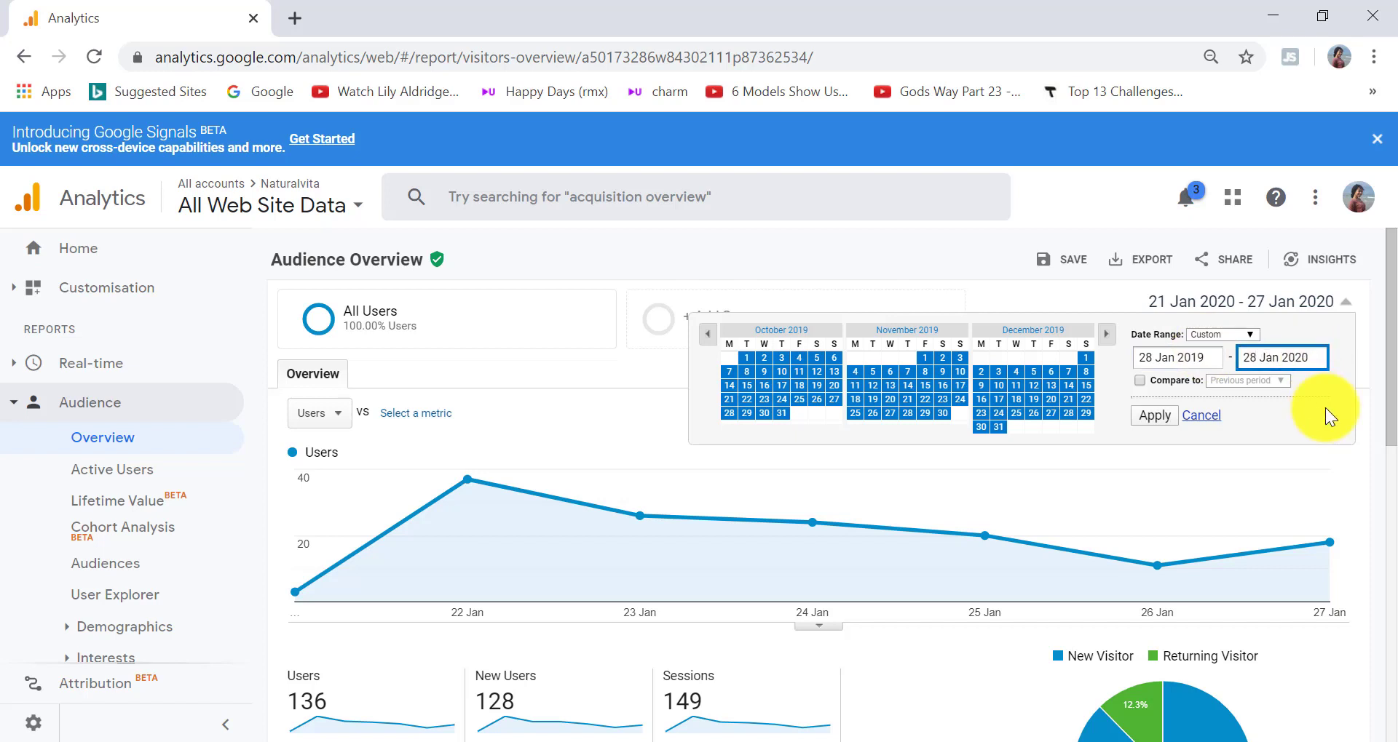
Apply the new range and cycle the Users chart through hourly, daily and weekly to monthly.
left_click(1155, 416)
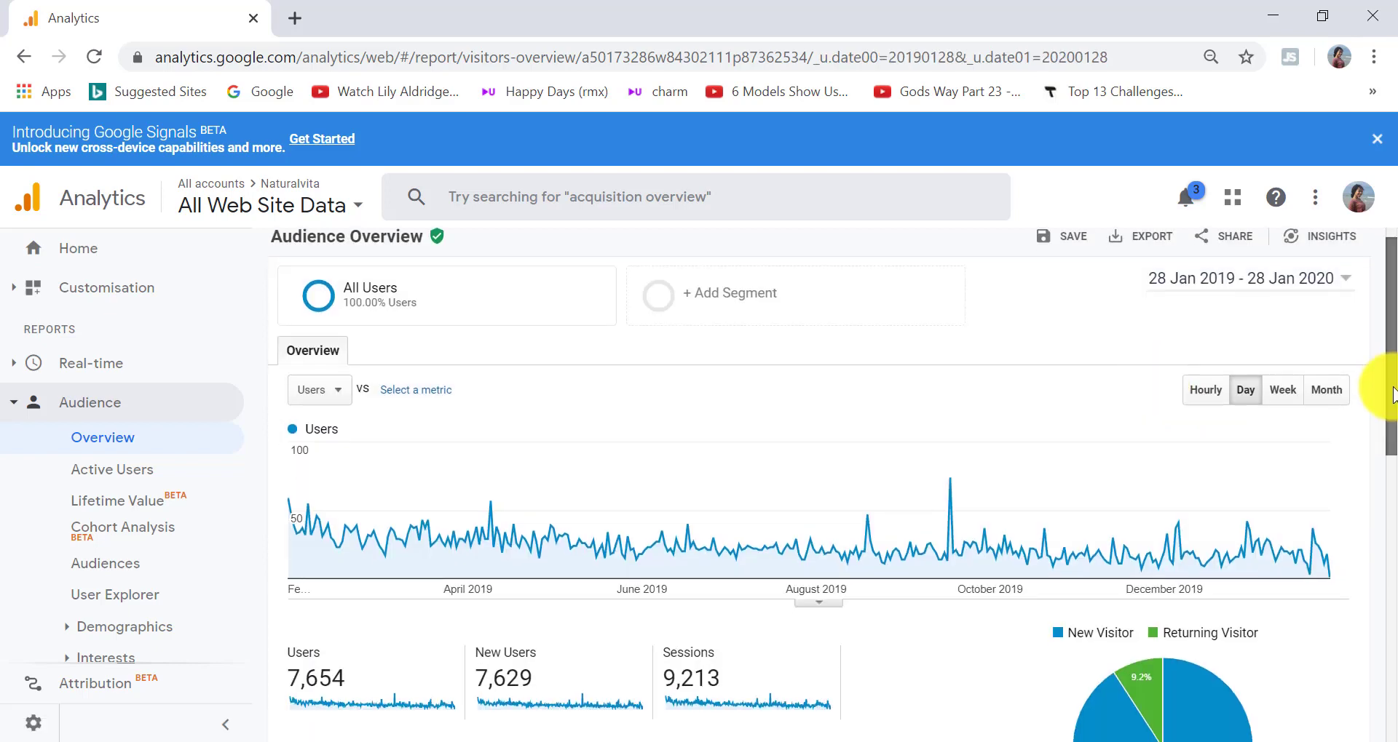
left_click_drag(1386, 364, 1394, 404)
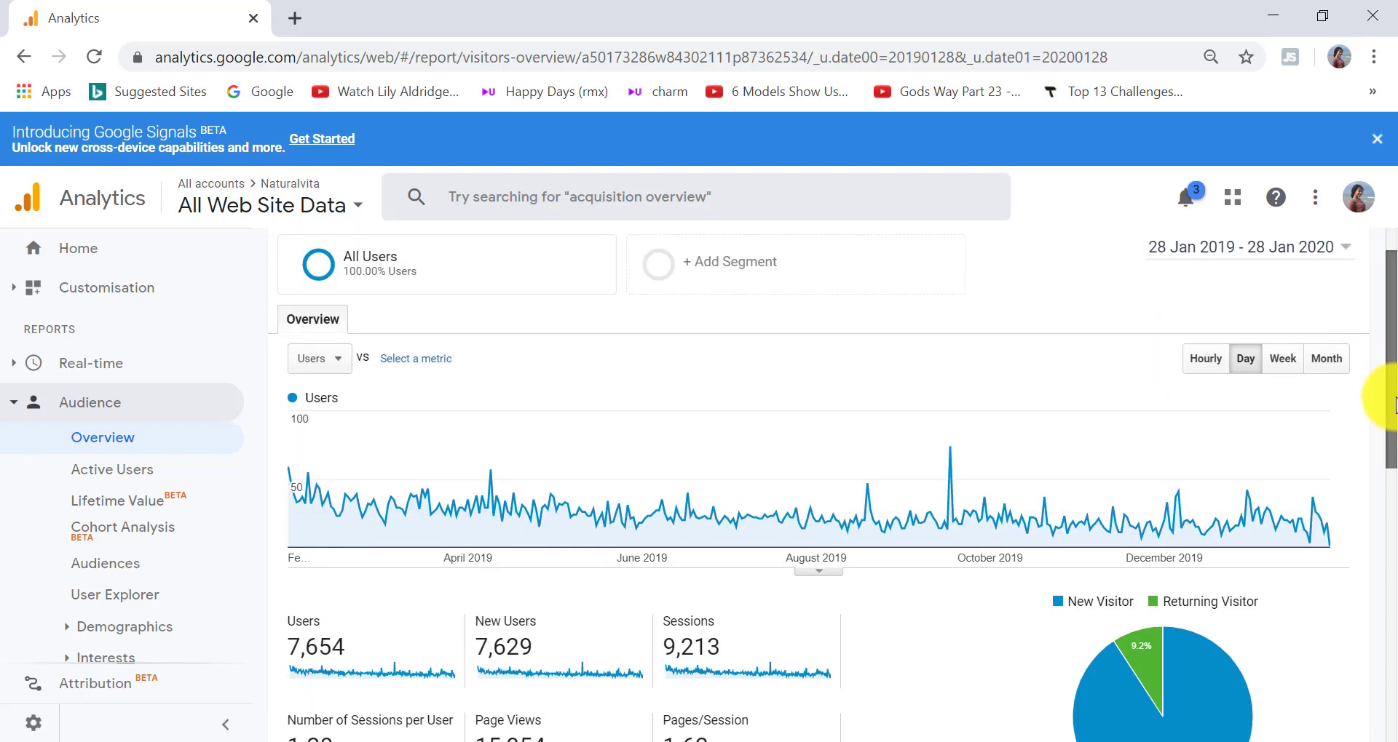
left_click(1207, 361)
left_click(1244, 364)
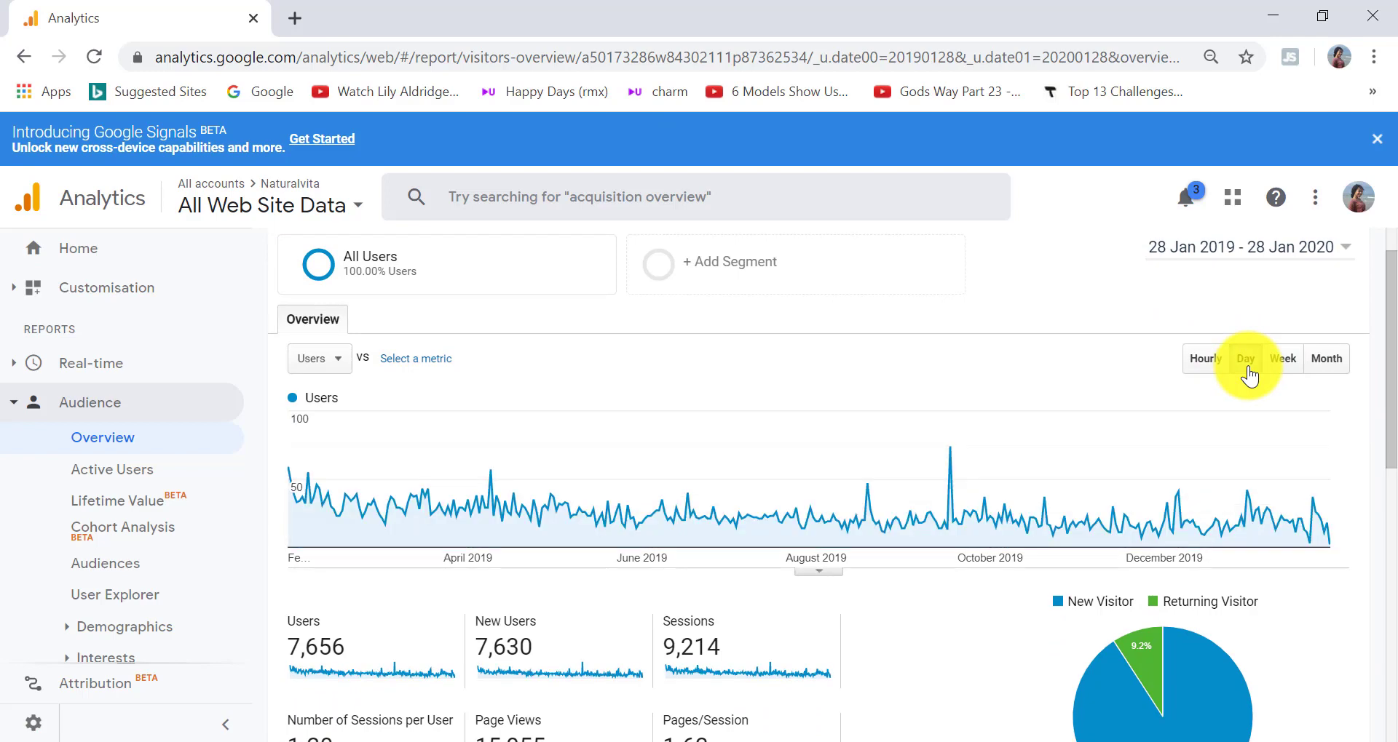
left_click(1282, 361)
left_click(1329, 372)
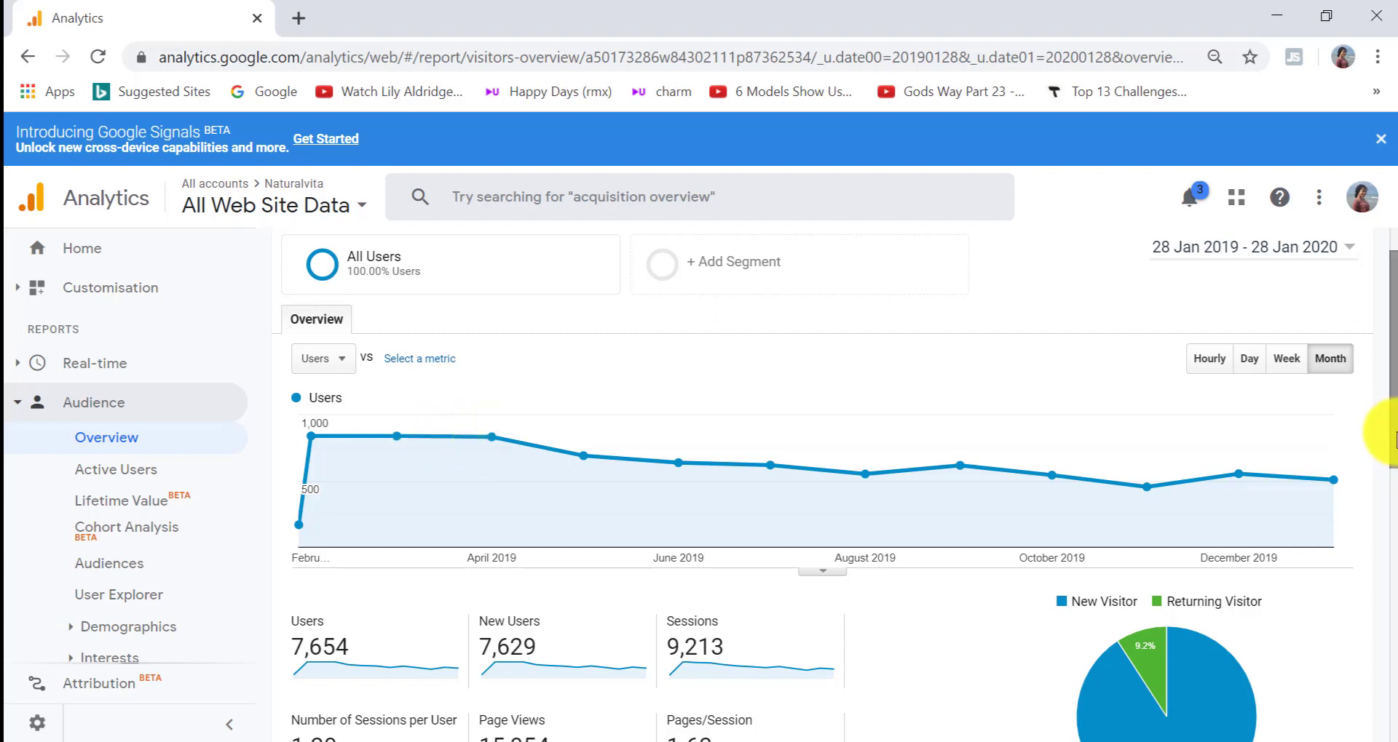
left_click_drag(1392, 439, 1392, 530)
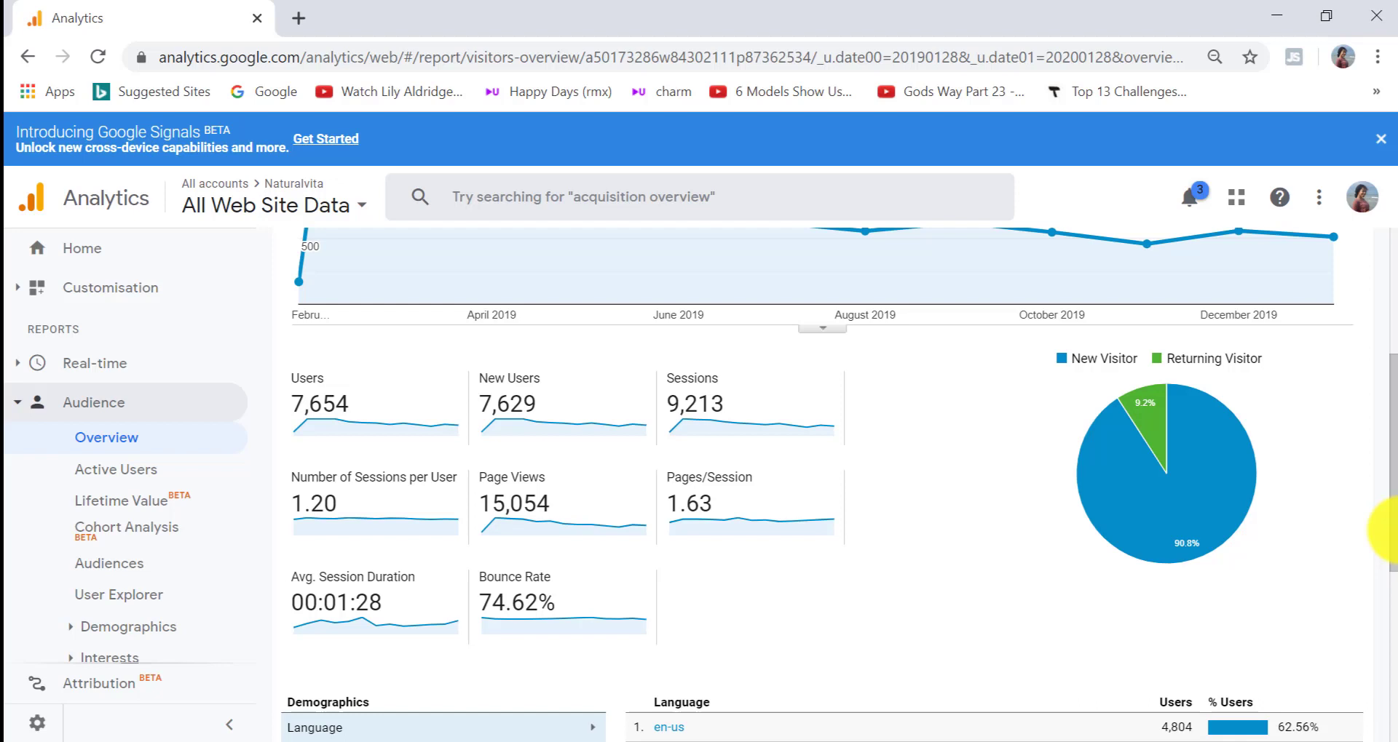
mouse_move(1193, 522)
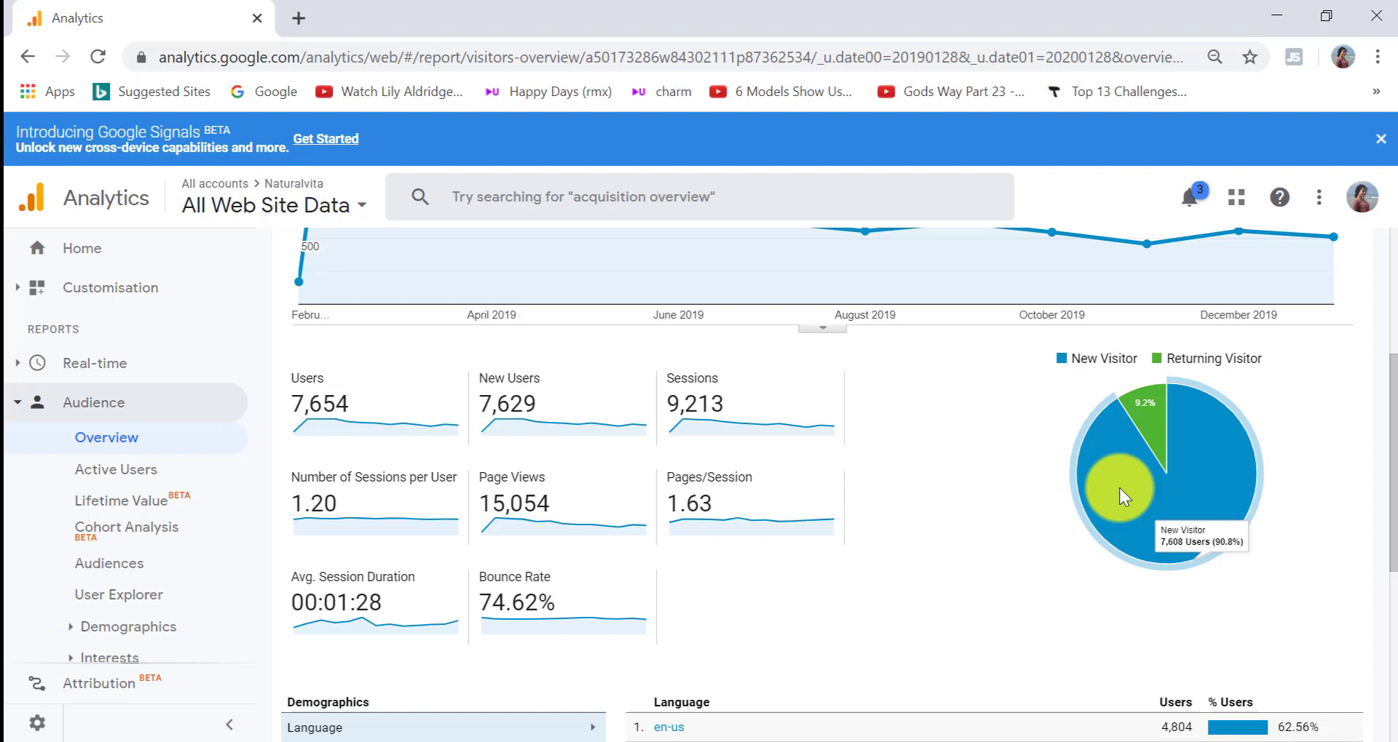
mouse_move(1151, 418)
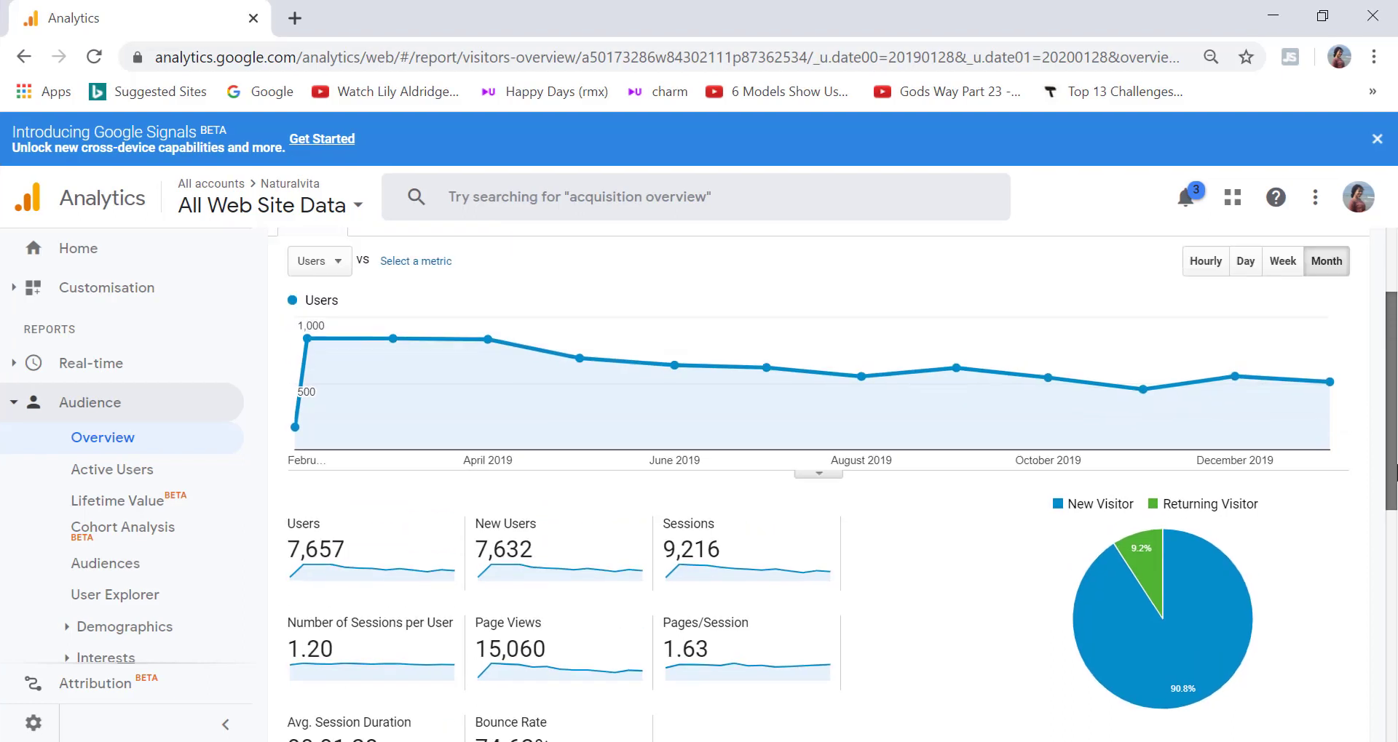
scroll(1394, 391, "up", 3)
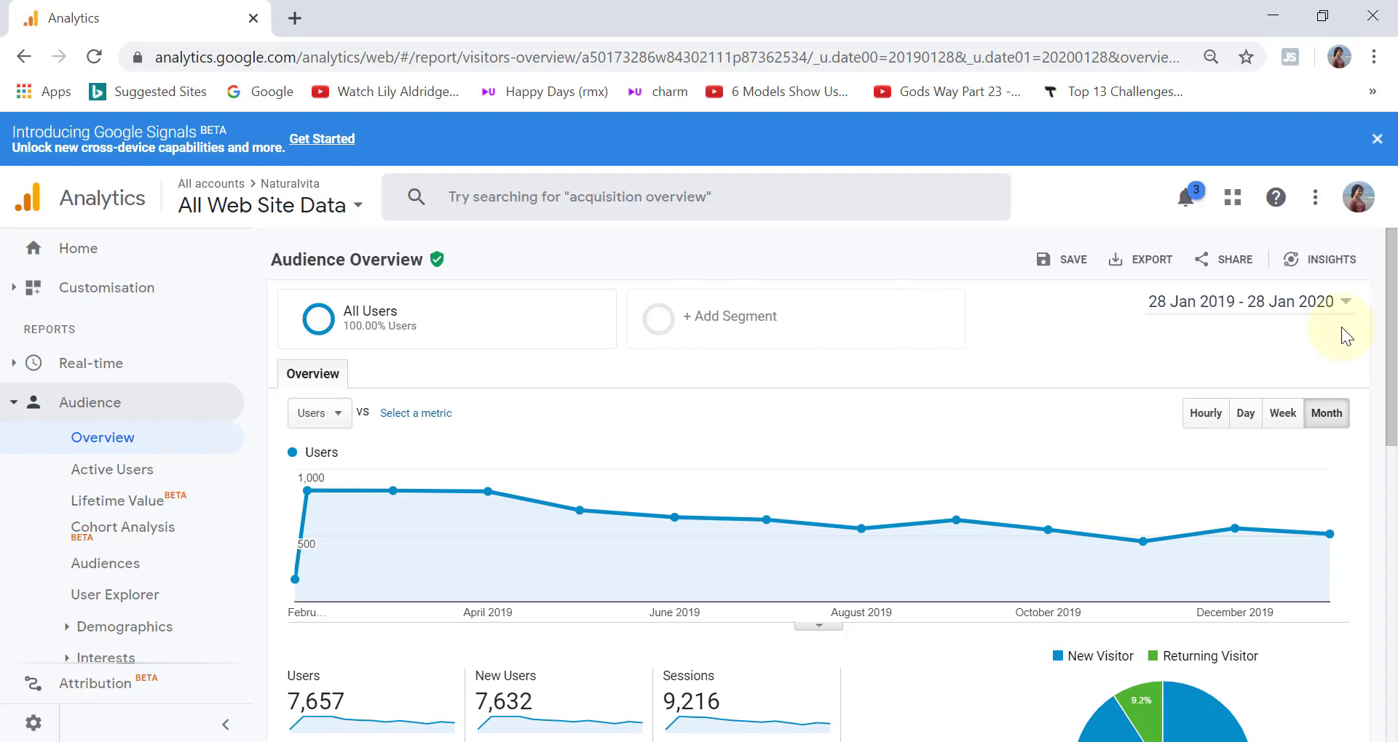
Turn on comparison with 28 Jan 2018 – 28 Jan 2019 as the previous period.
left_click(1343, 304)
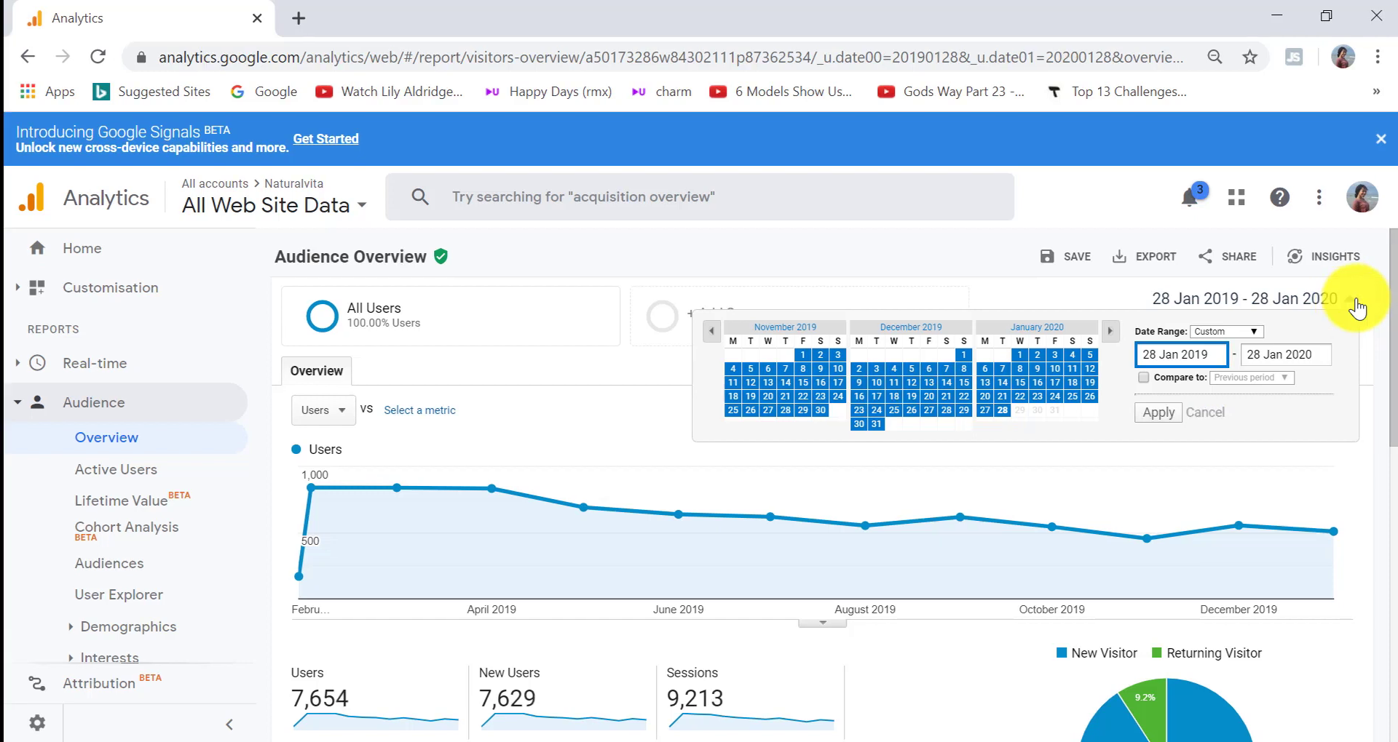
left_click(1142, 377)
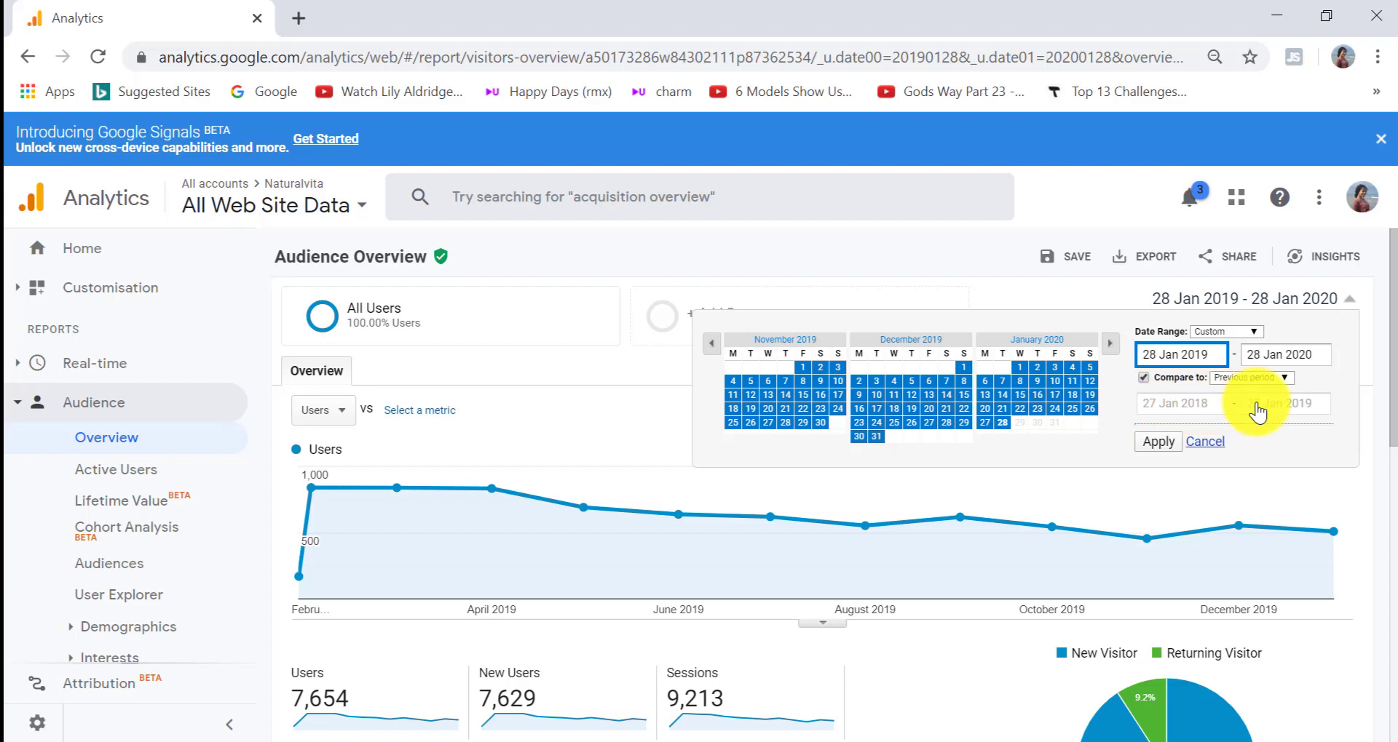
left_click(1193, 406)
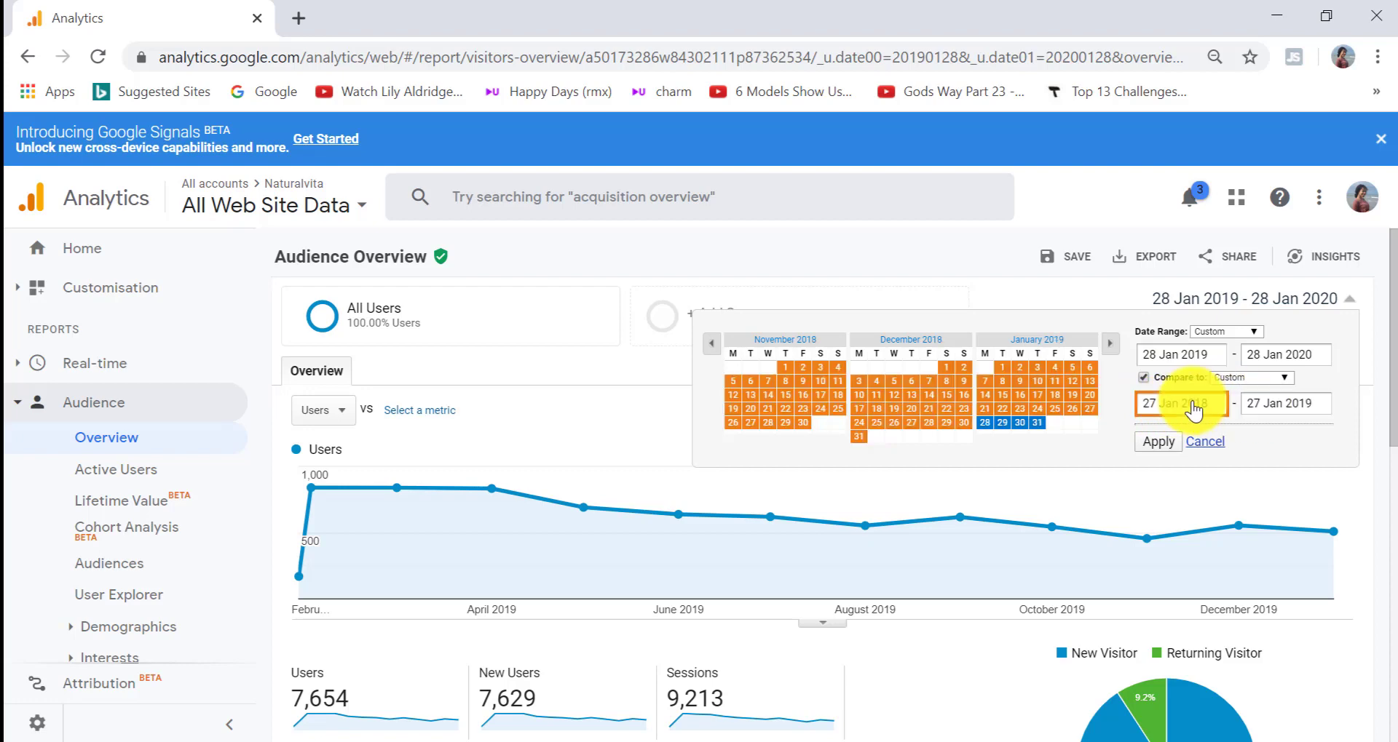
double_click(1150, 404)
type("28")
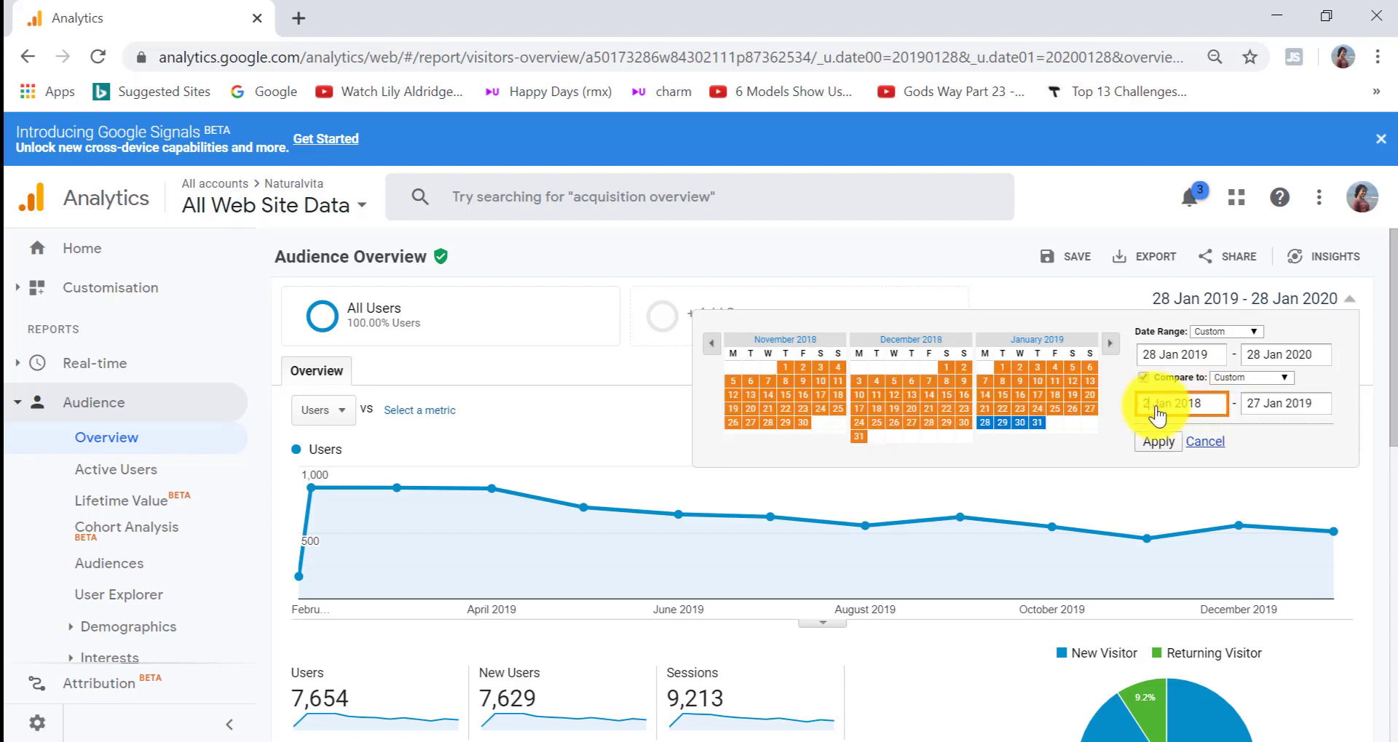
double_click(1249, 404)
type("28")
left_click(1158, 444)
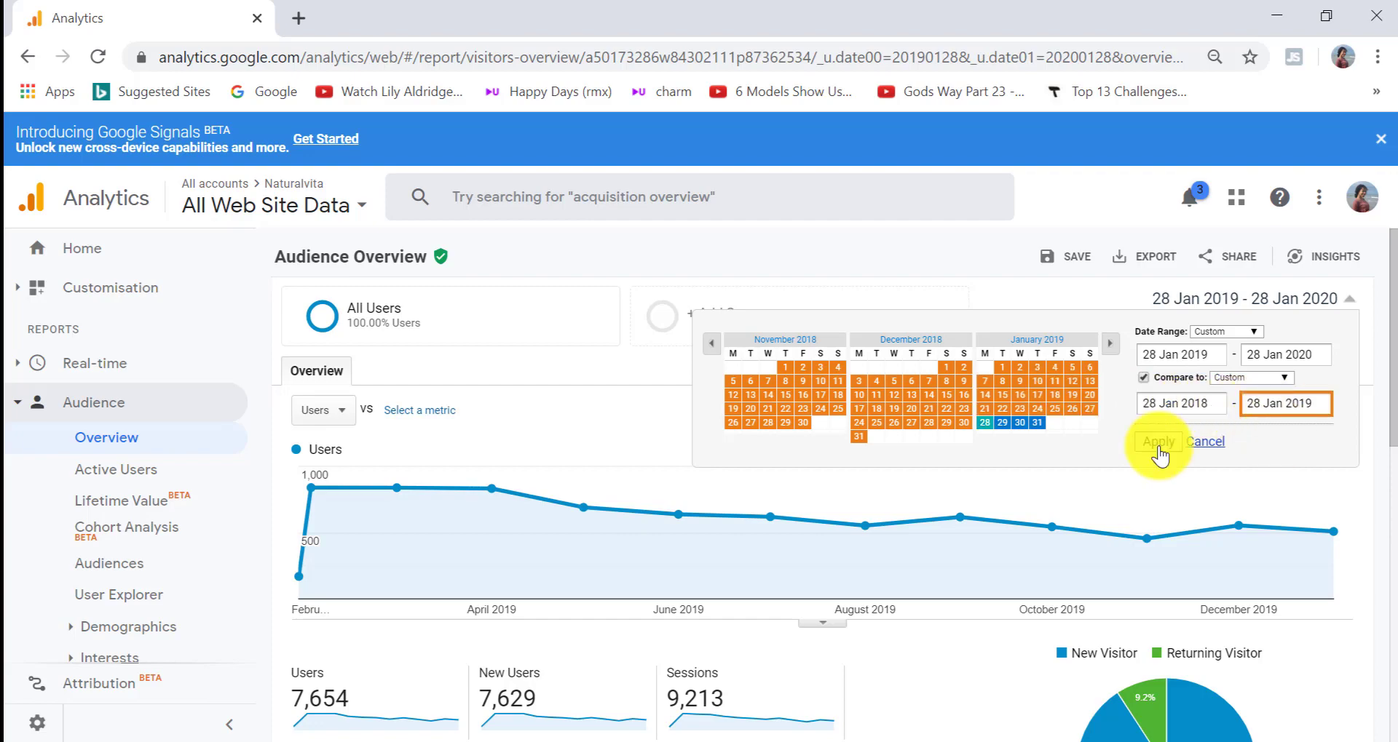
mouse_move(586, 508)
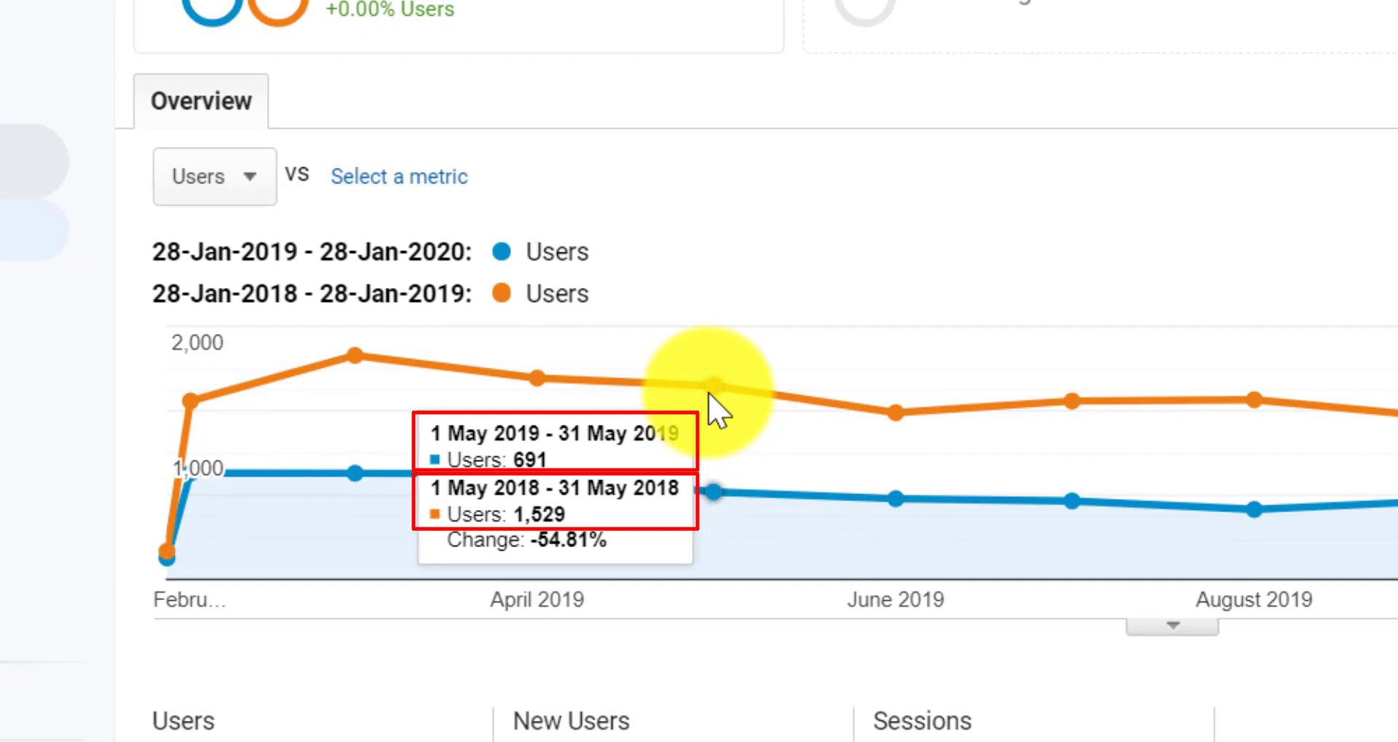
scroll(1372, 405, "down", 4)
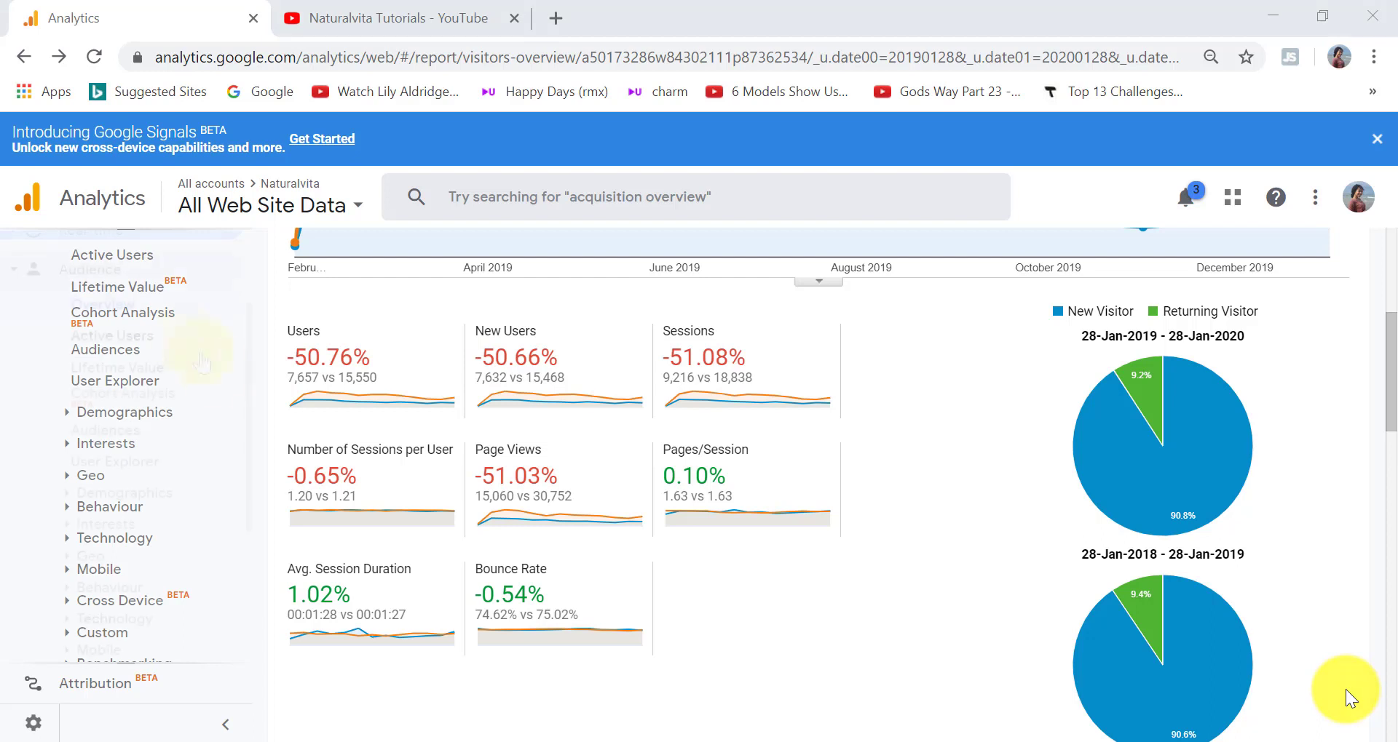
scroll(234, 396, "up", 1)
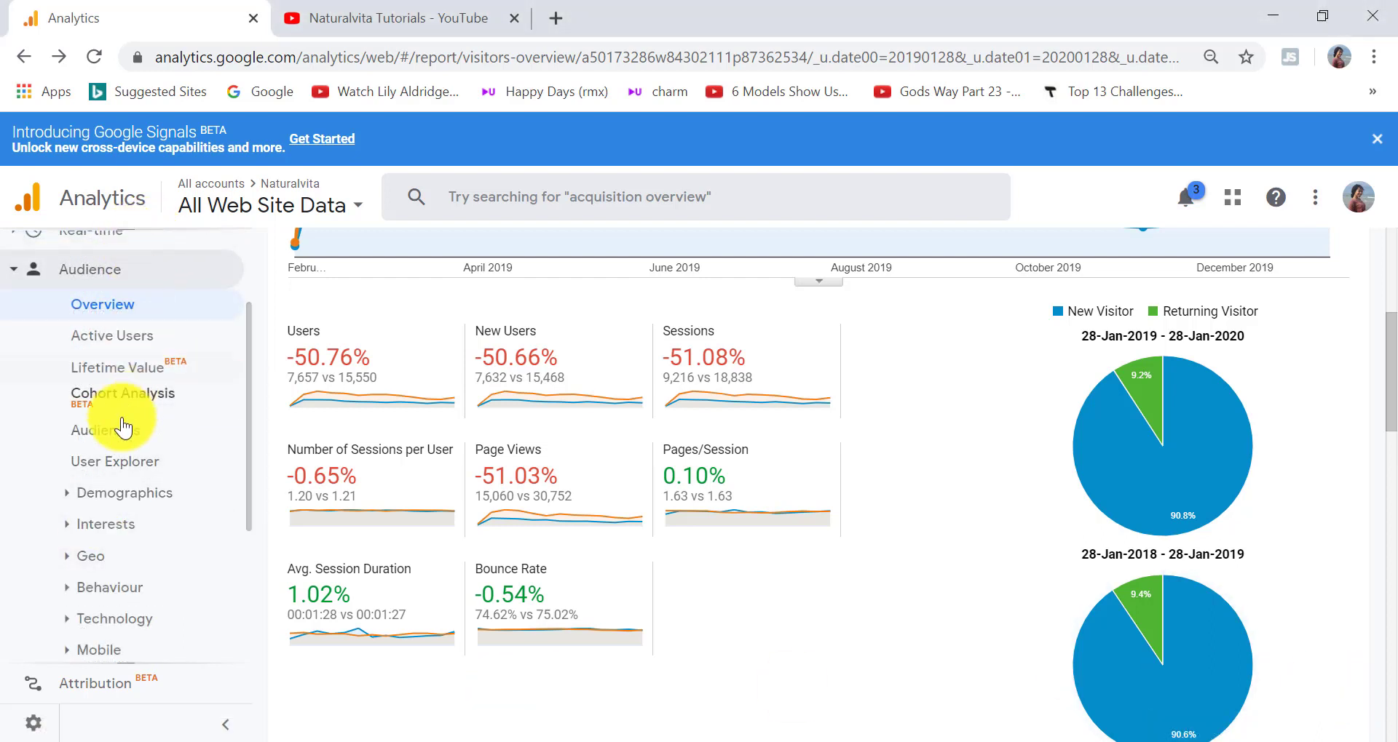
Open Audience > Geo > Location and browse the country map, led by United States at 2,579.
left_click(93, 557)
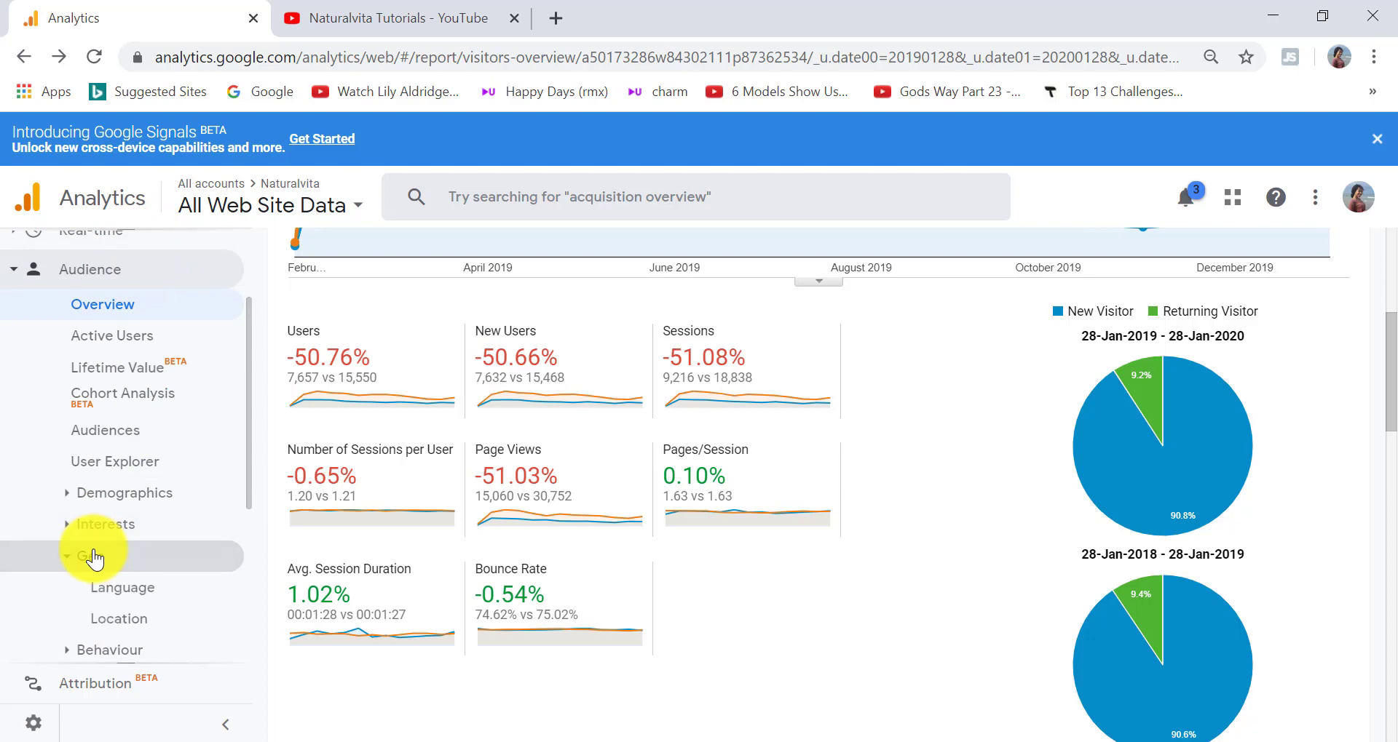
left_click(112, 624)
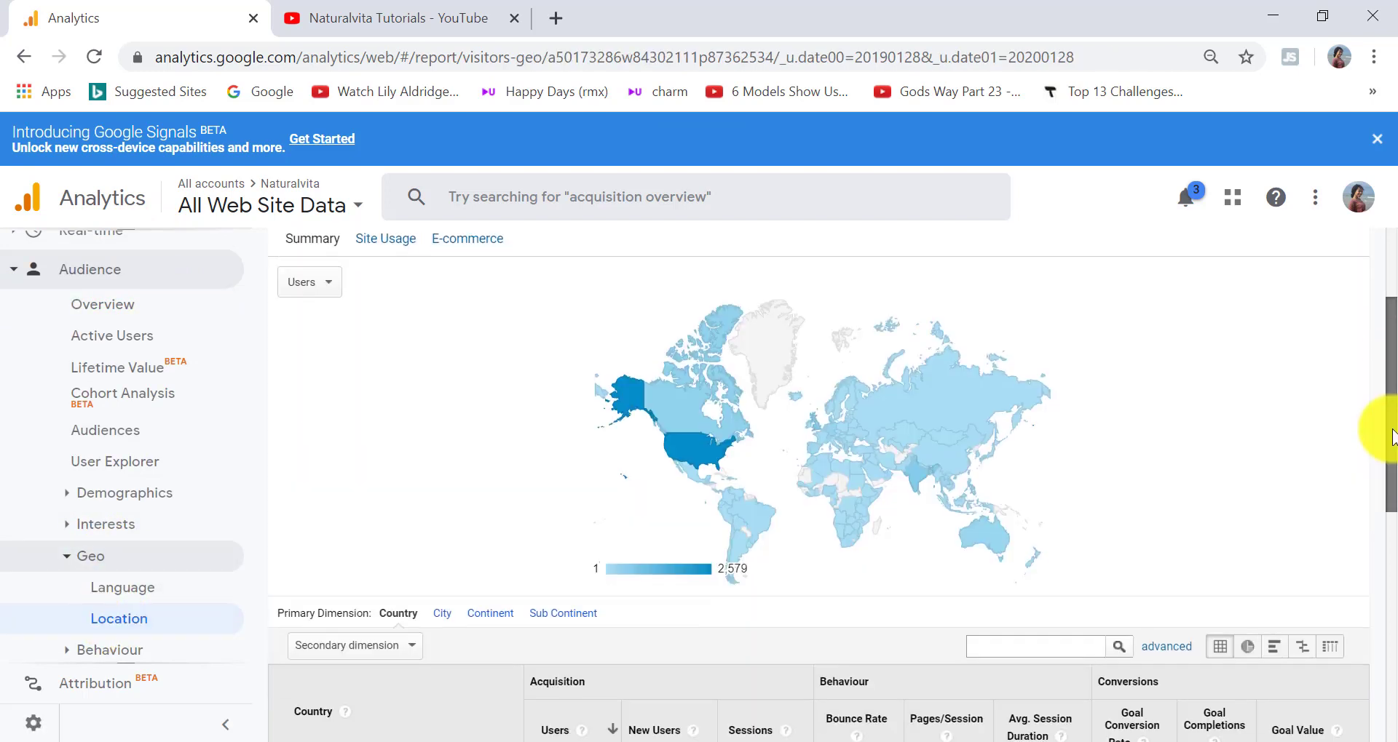
left_click_drag(1390, 431, 1395, 627)
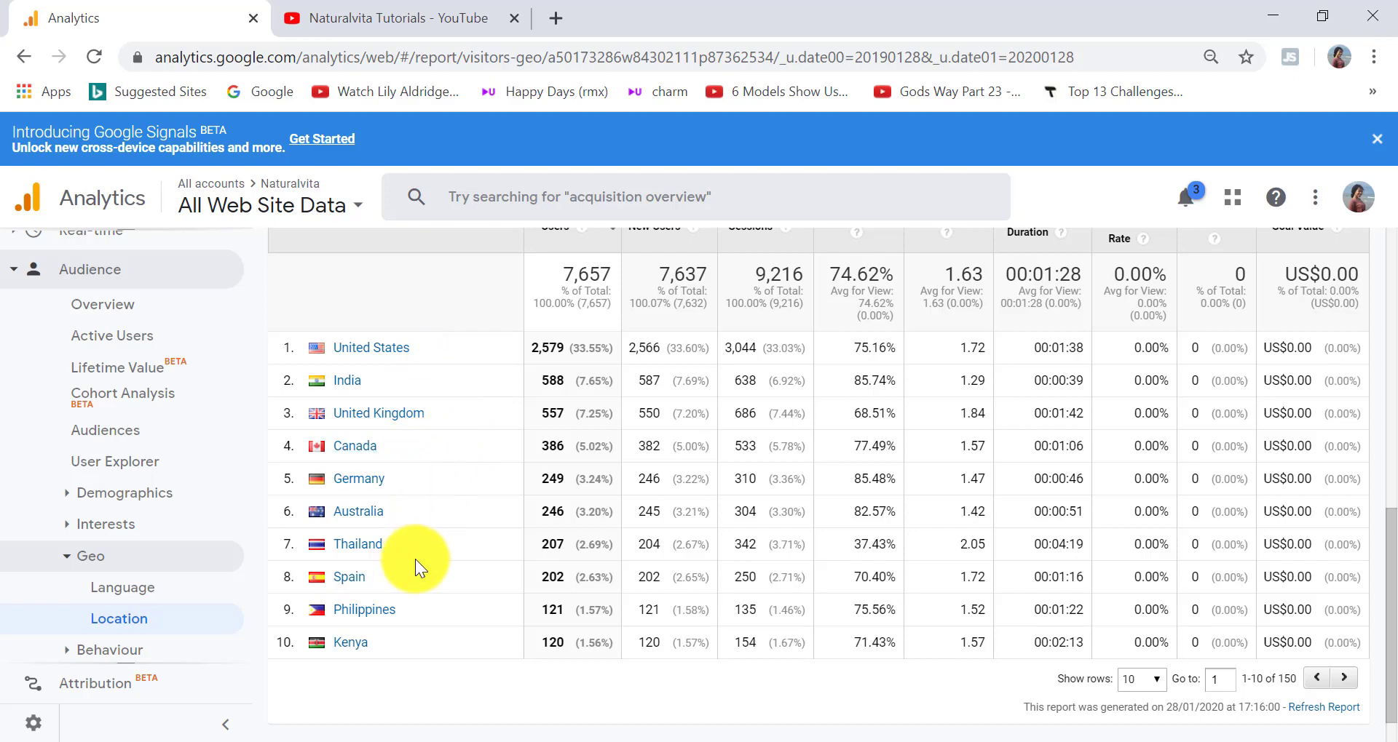
scroll(414, 634, "up", 2)
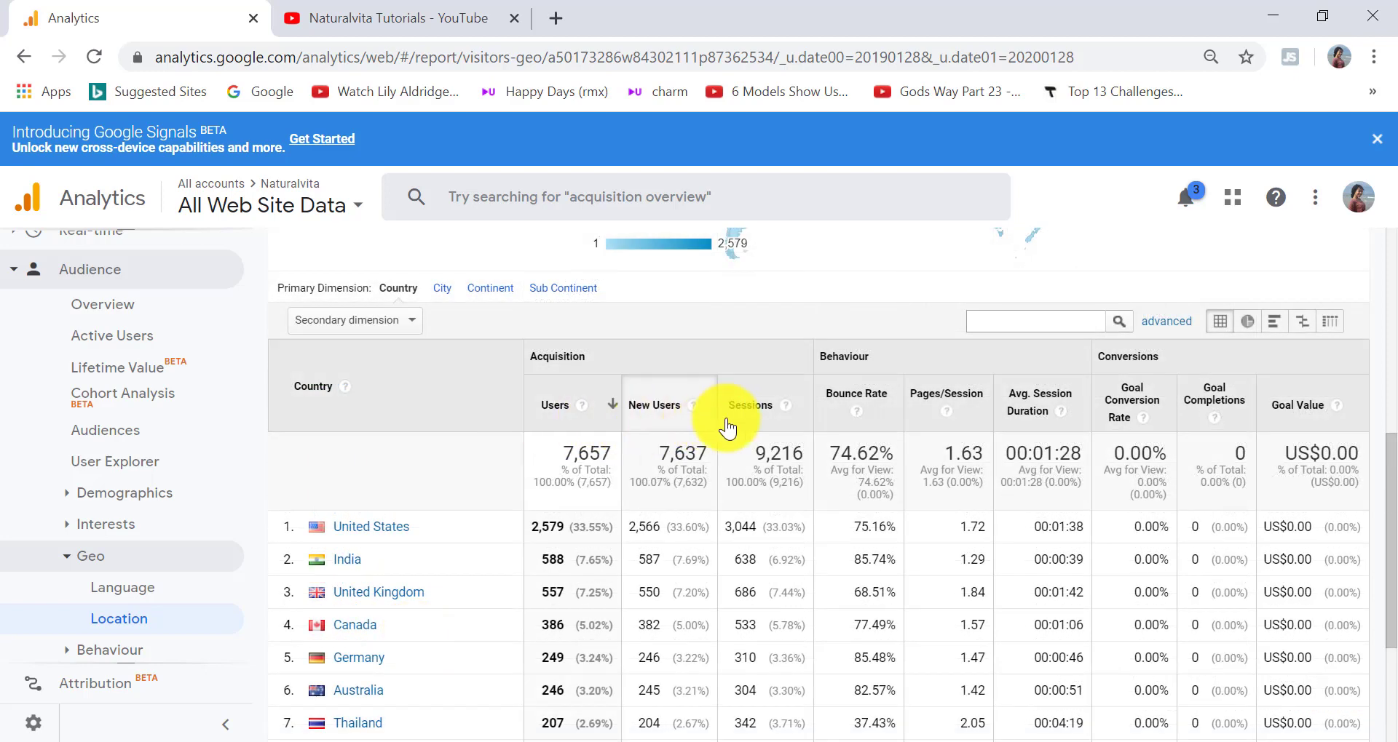
scroll(1379, 466, "up", 4)
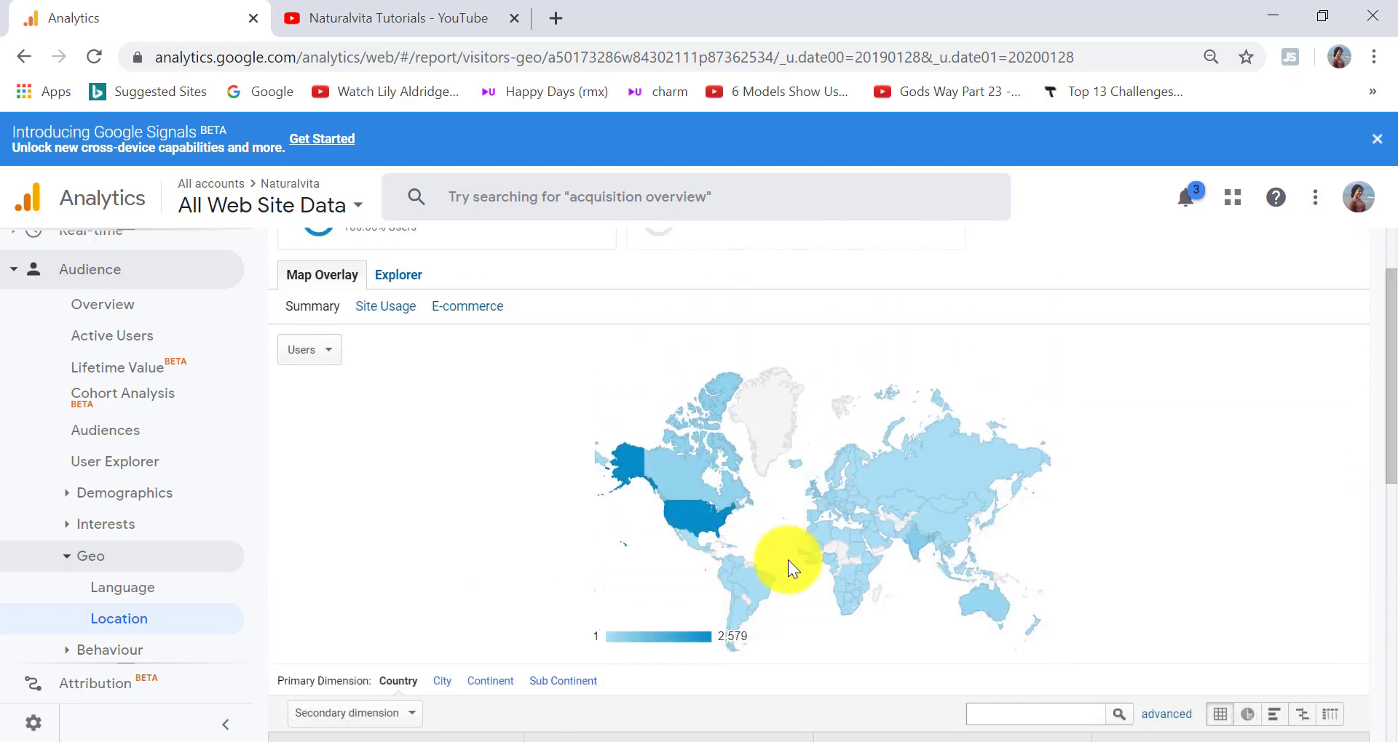
mouse_move(715, 436)
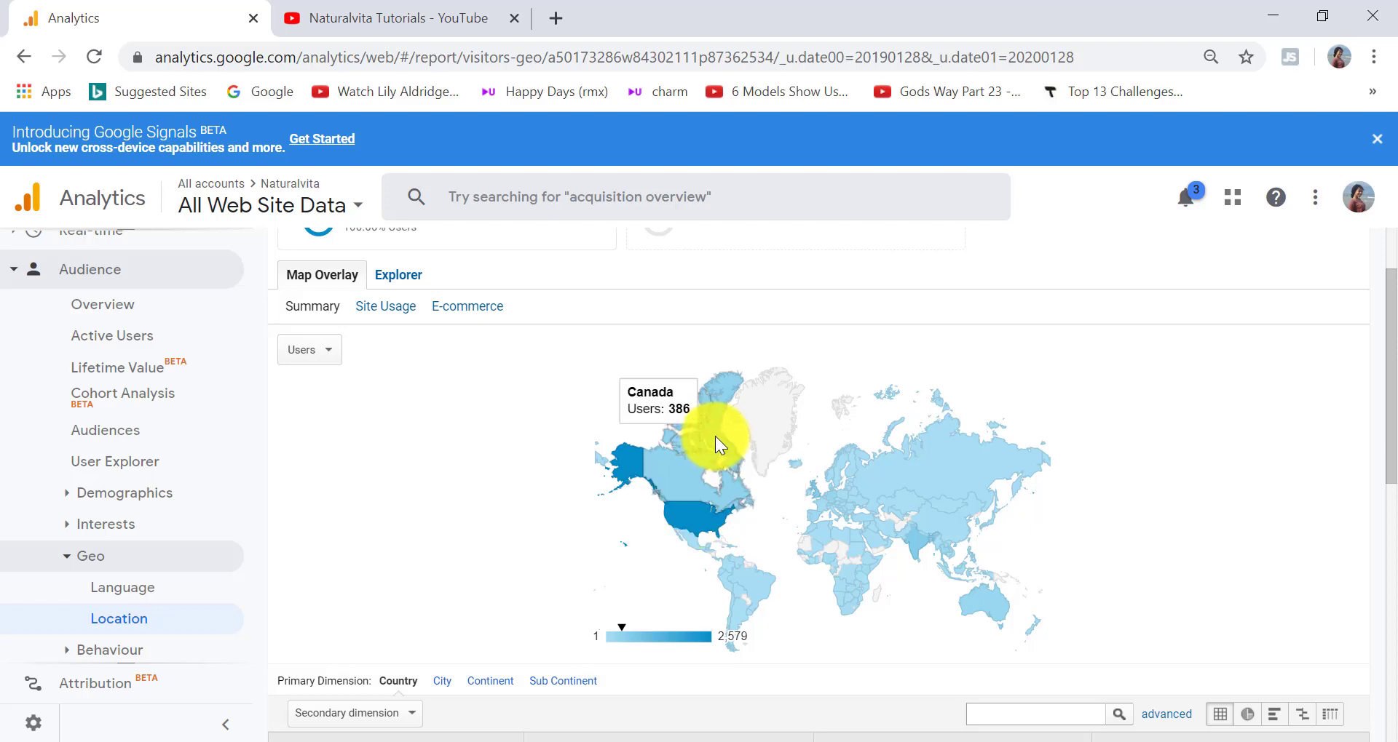
mouse_move(696, 514)
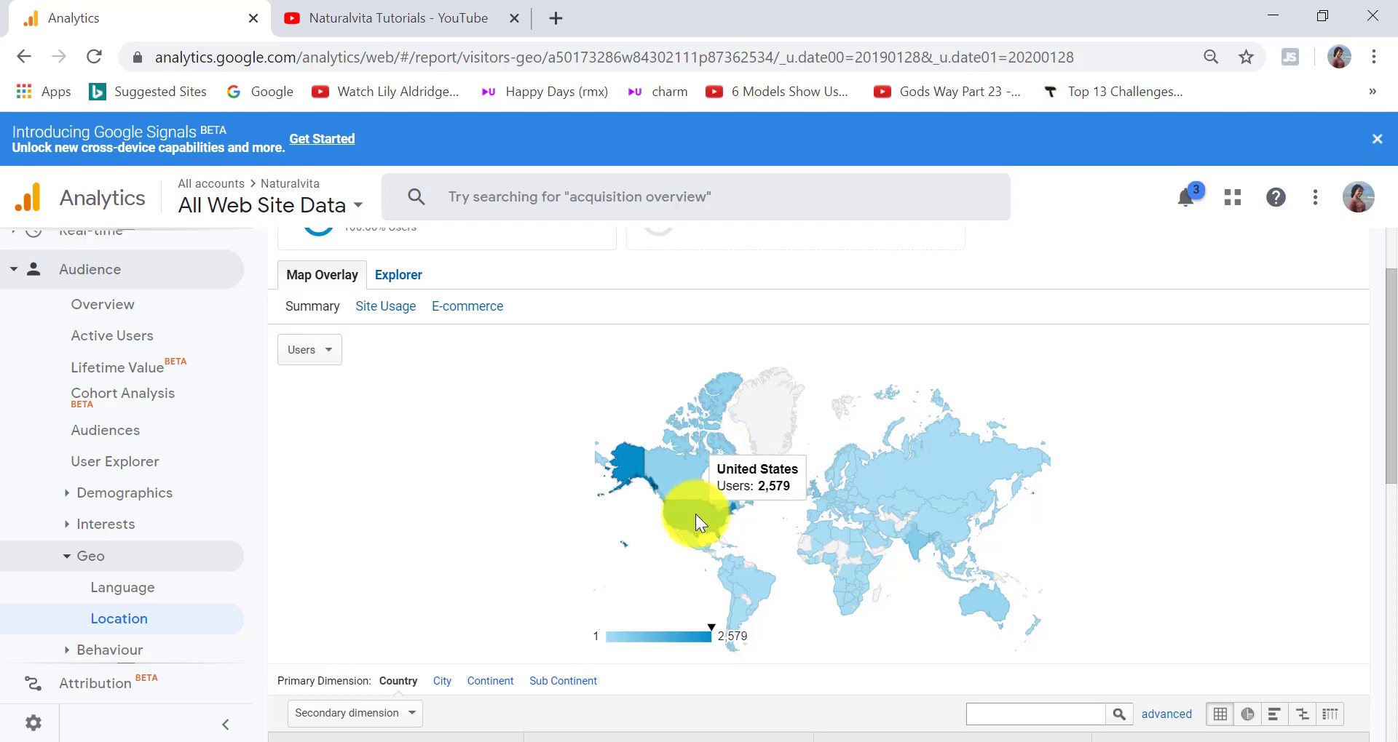
Drill into the United States to view users by region, with California highest at 409.
left_click(696, 514)
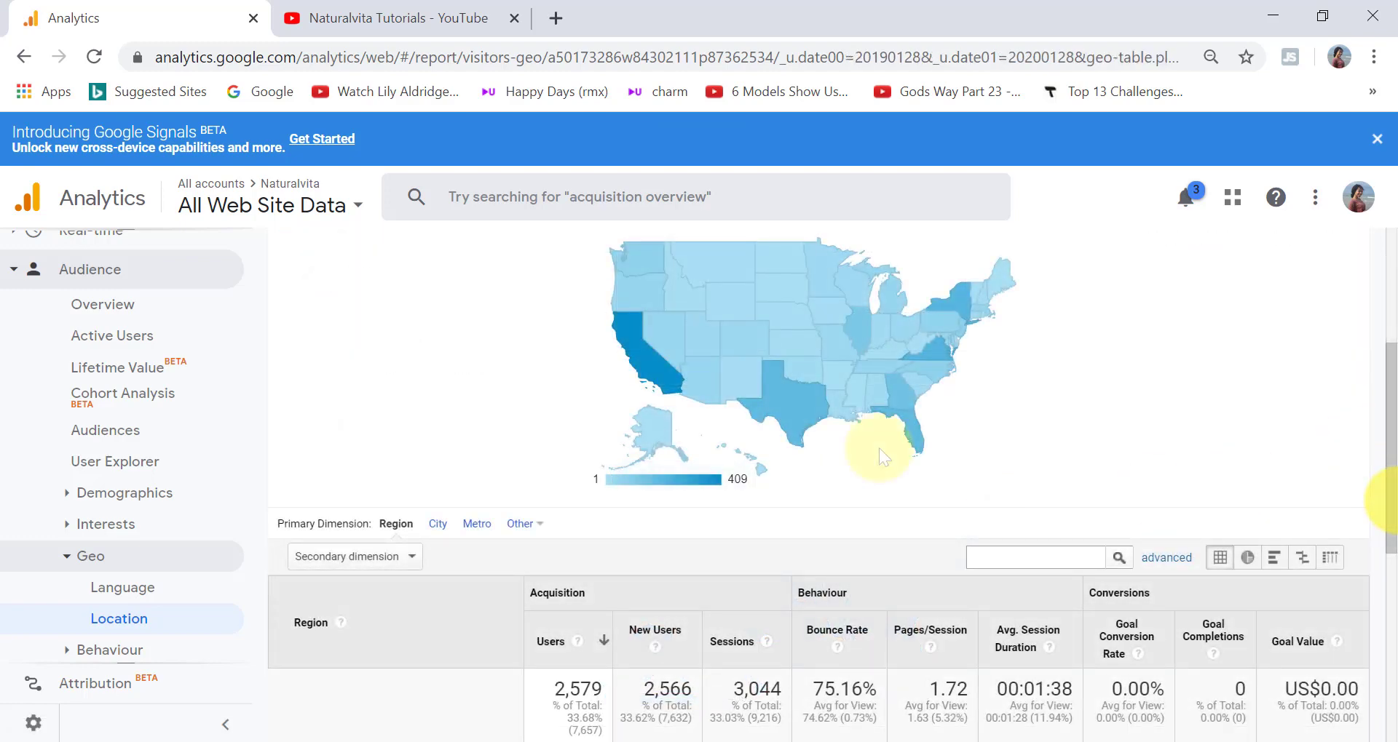
mouse_move(665, 376)
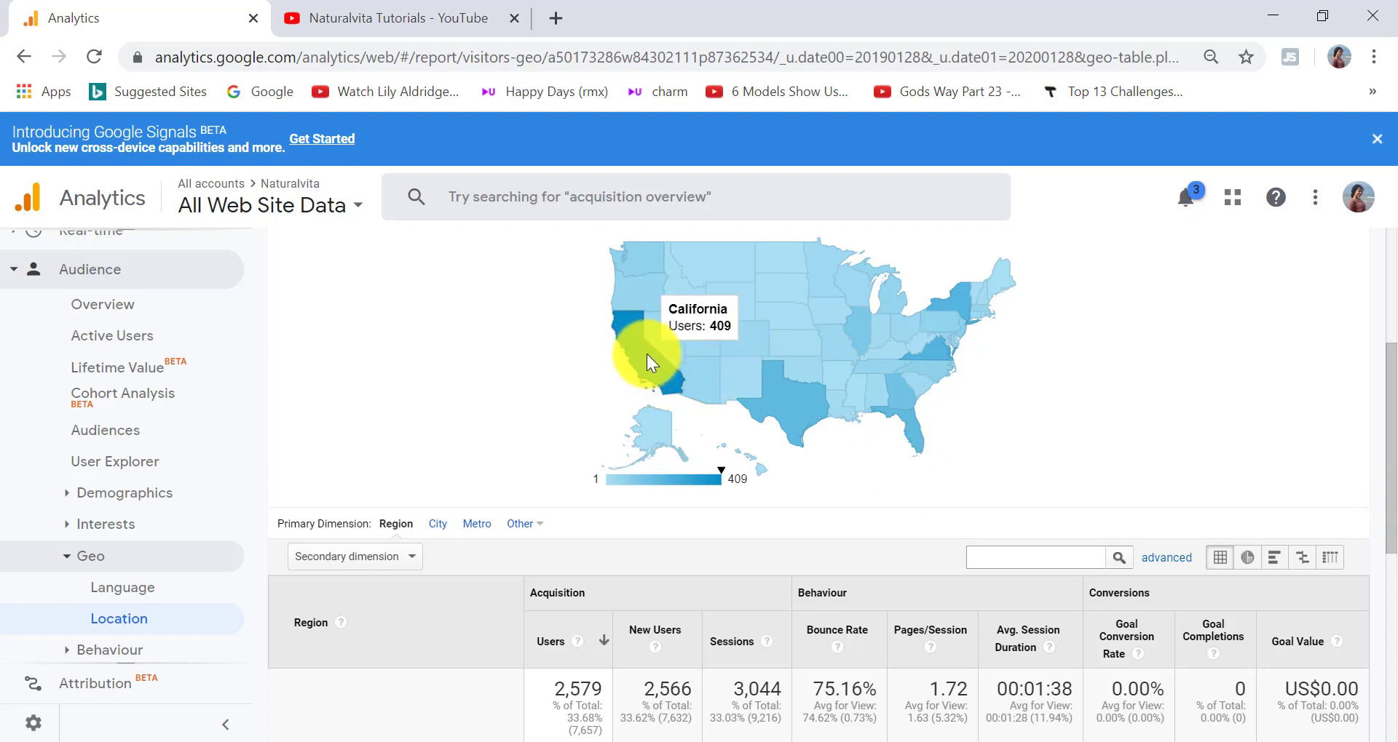
mouse_move(789, 401)
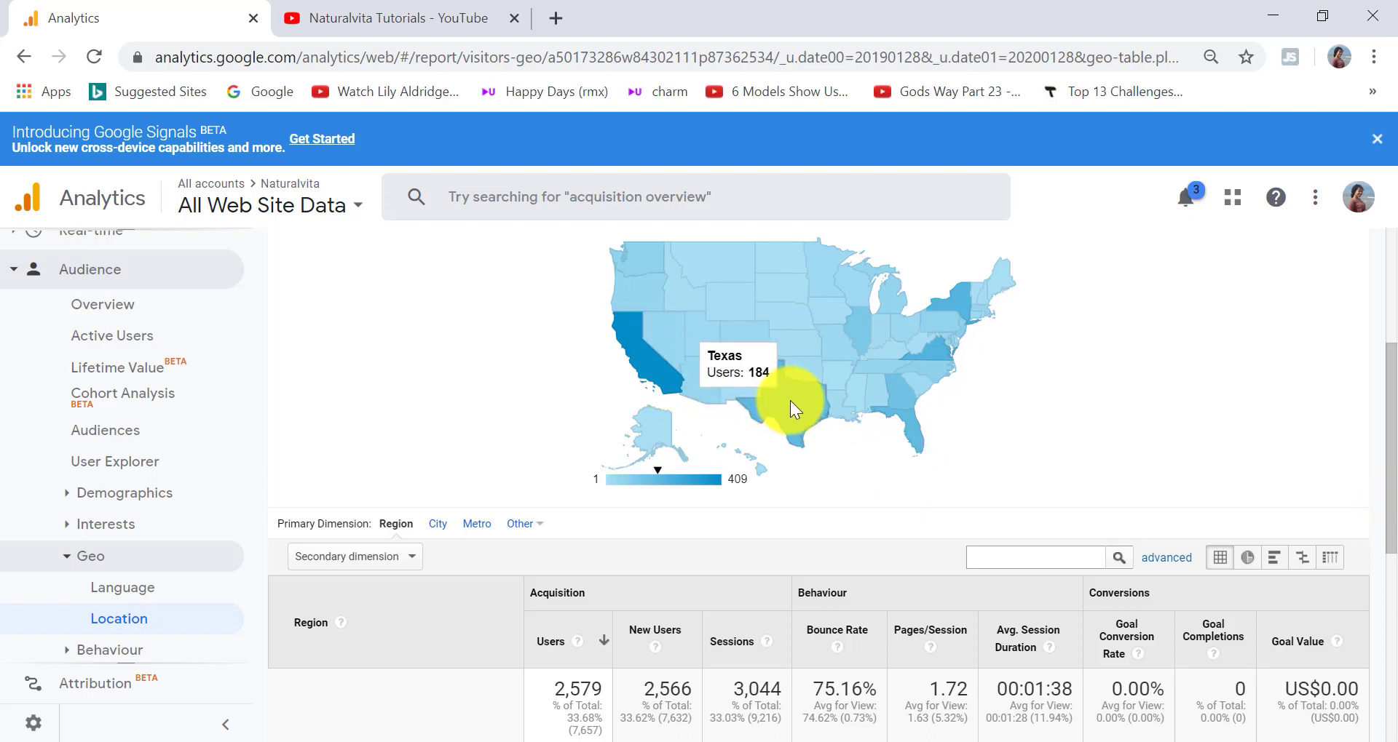
mouse_move(966, 302)
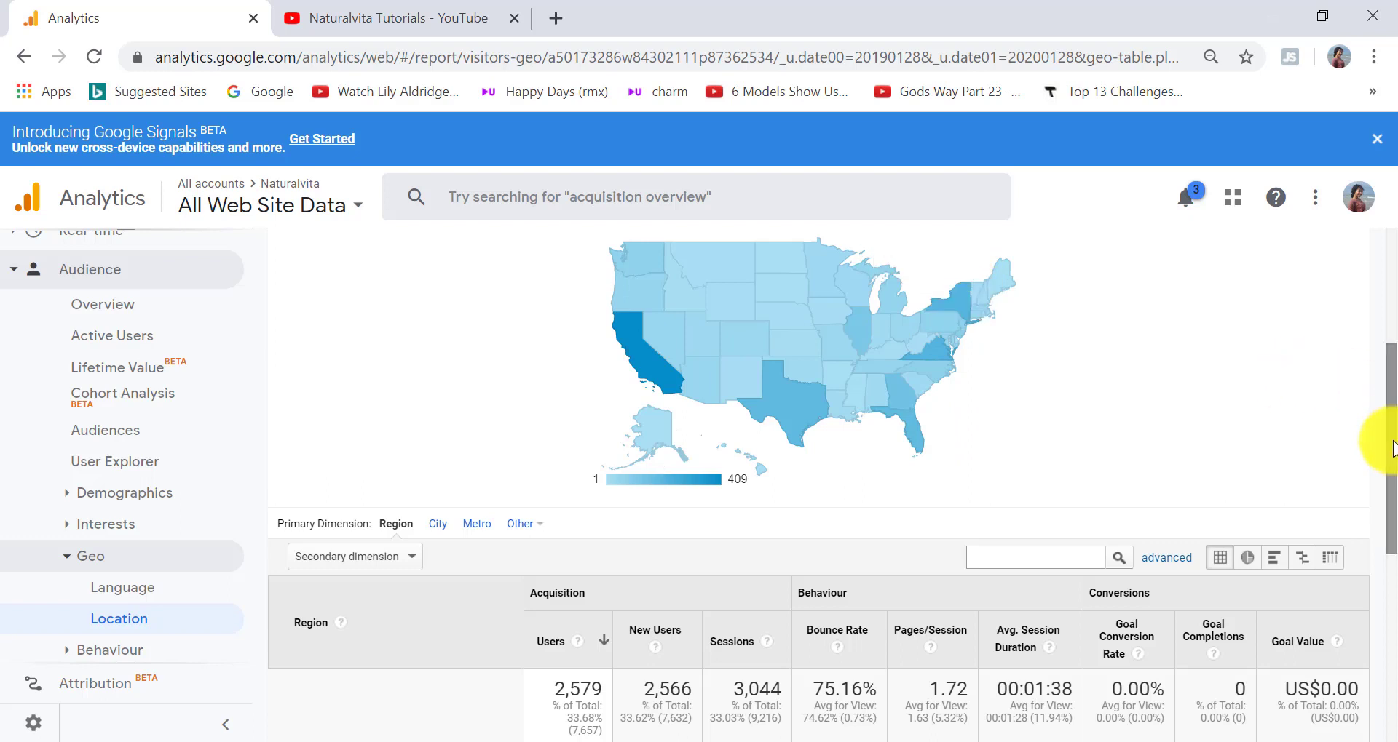
left_click_drag(1387, 440, 1392, 405)
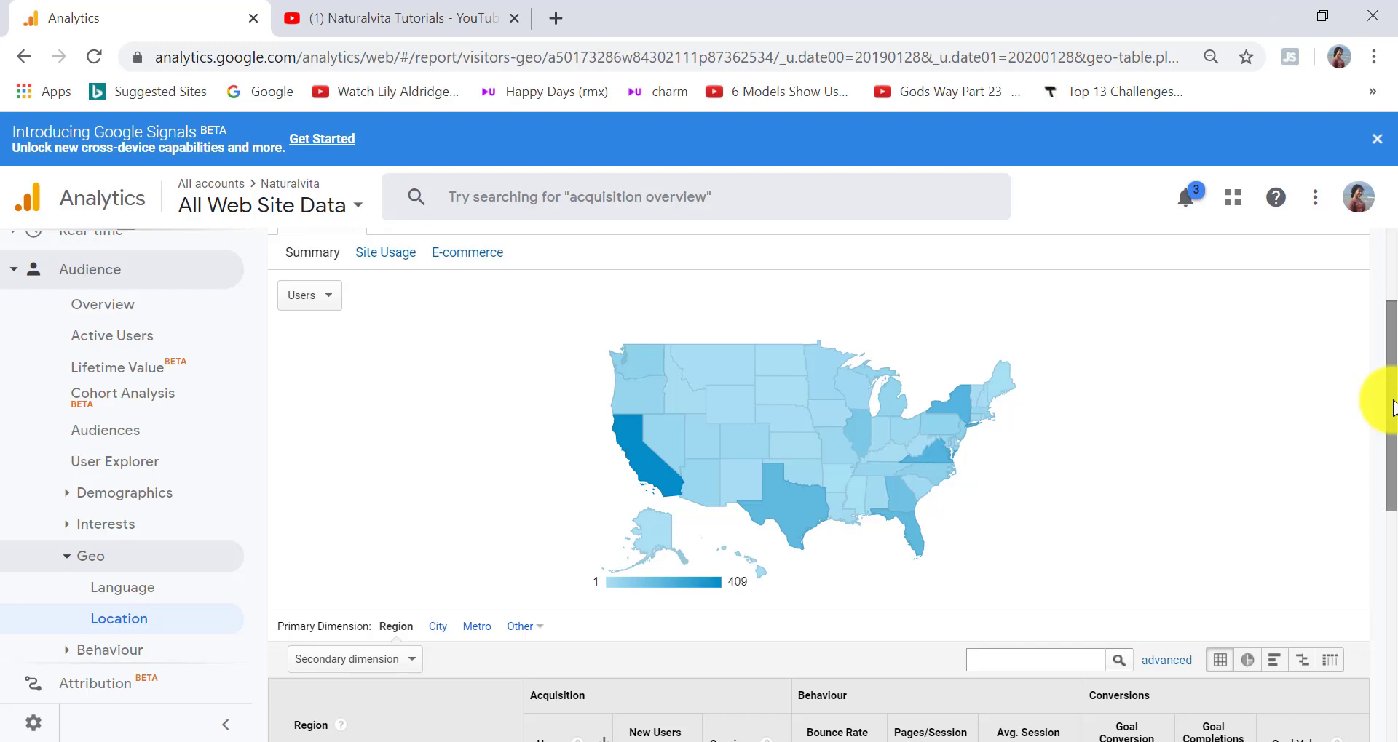
scroll(66, 560, "down", 2)
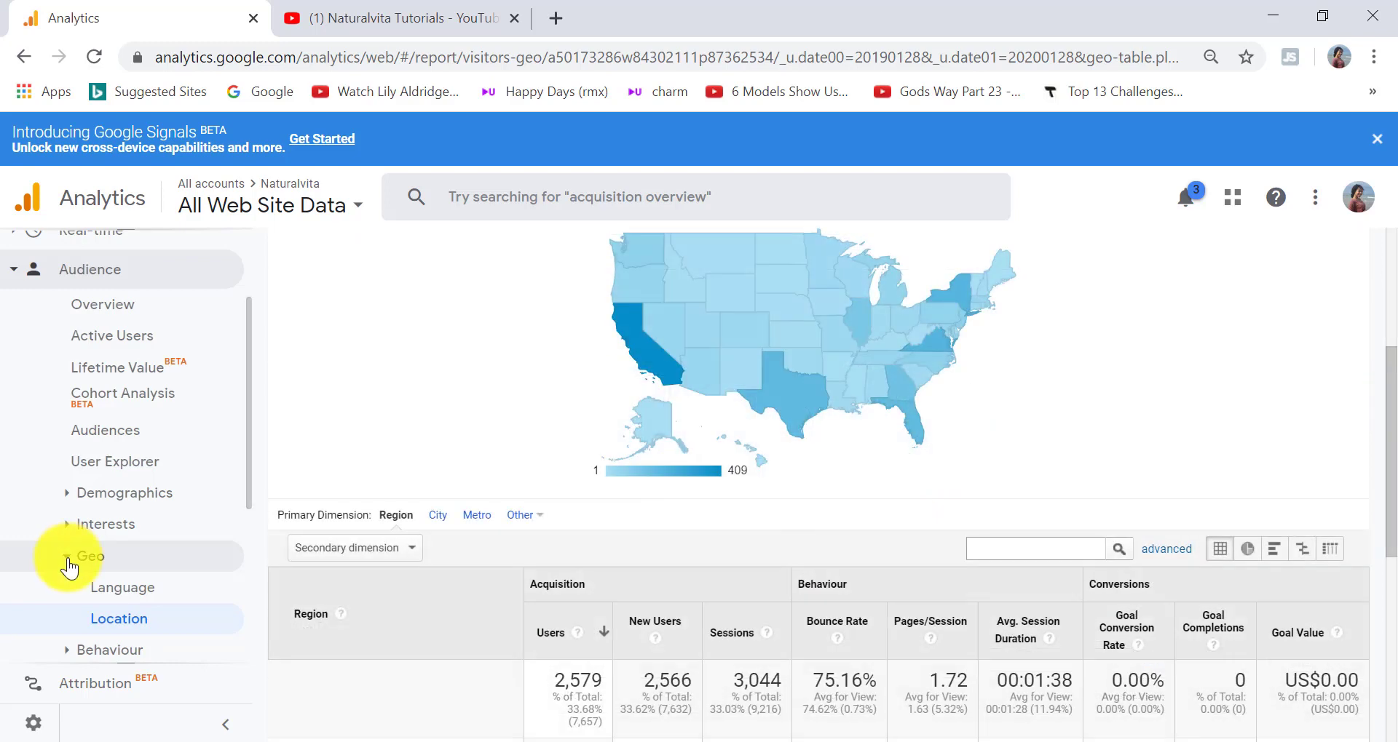
Enable demographics reporting in Demographics Overview, showing 25–34 as the largest age group and 63.1% female users.
left_click(121, 495)
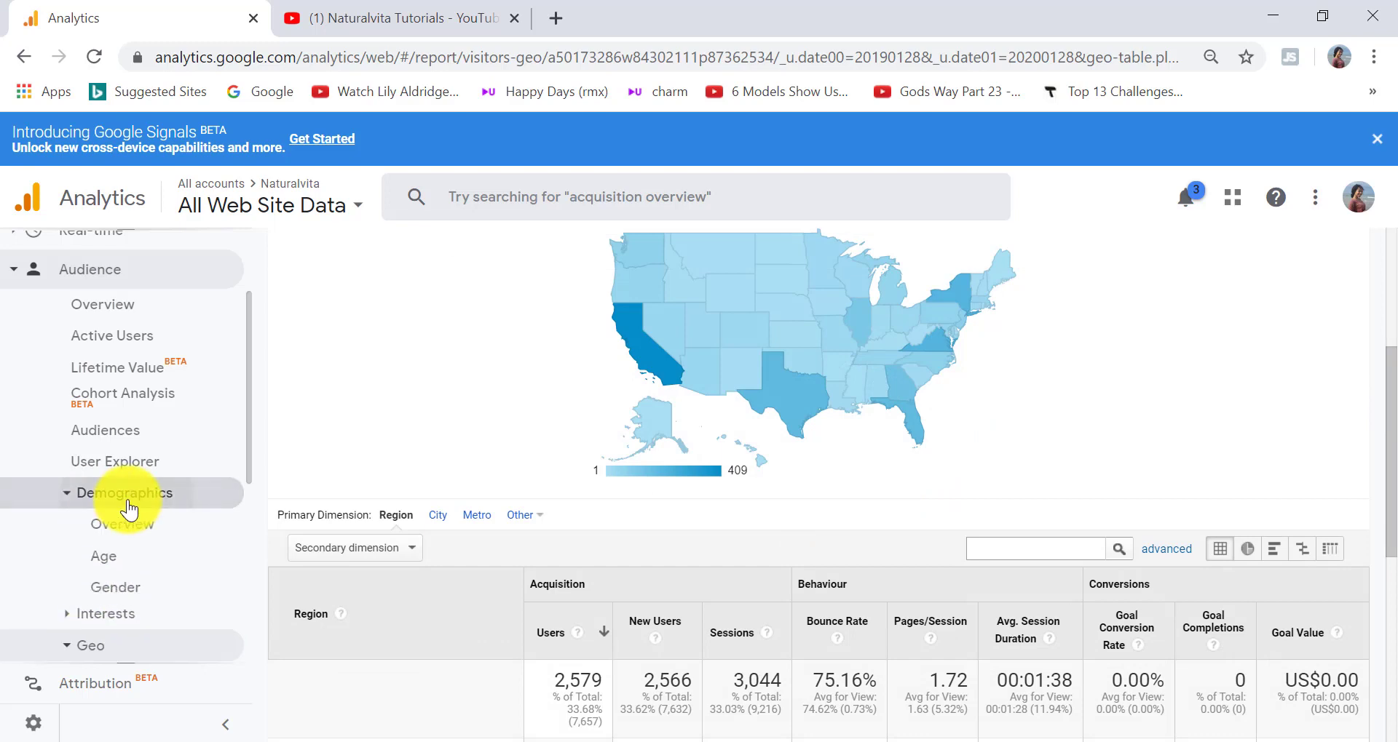
left_click(130, 526)
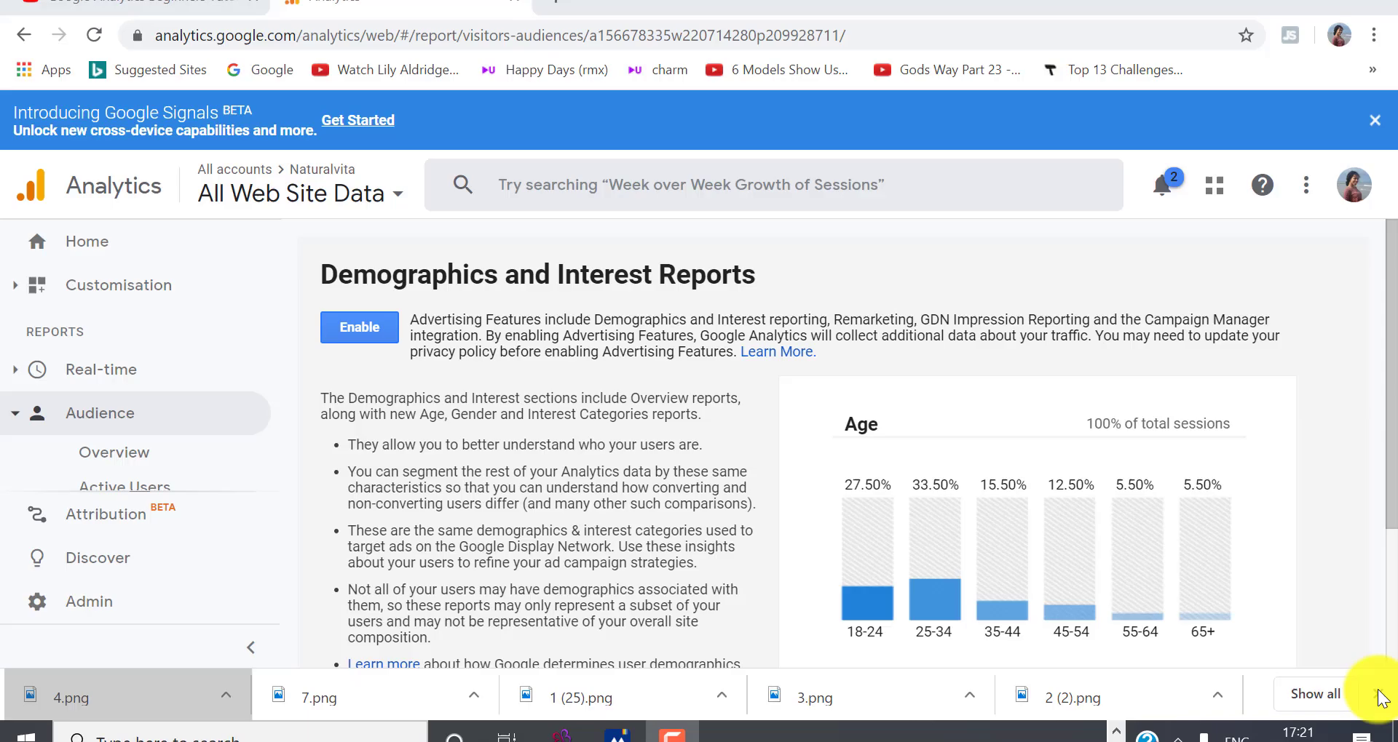
left_click(1378, 695)
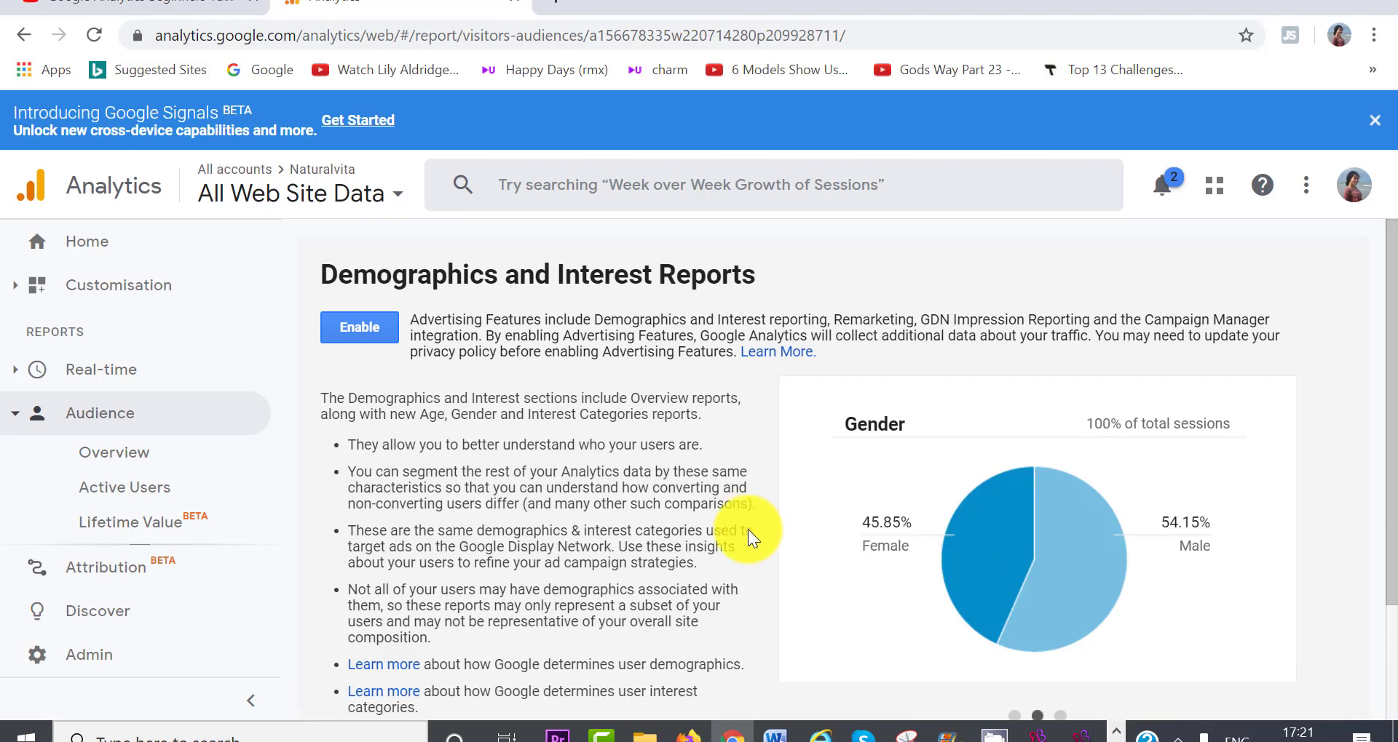
left_click(365, 326)
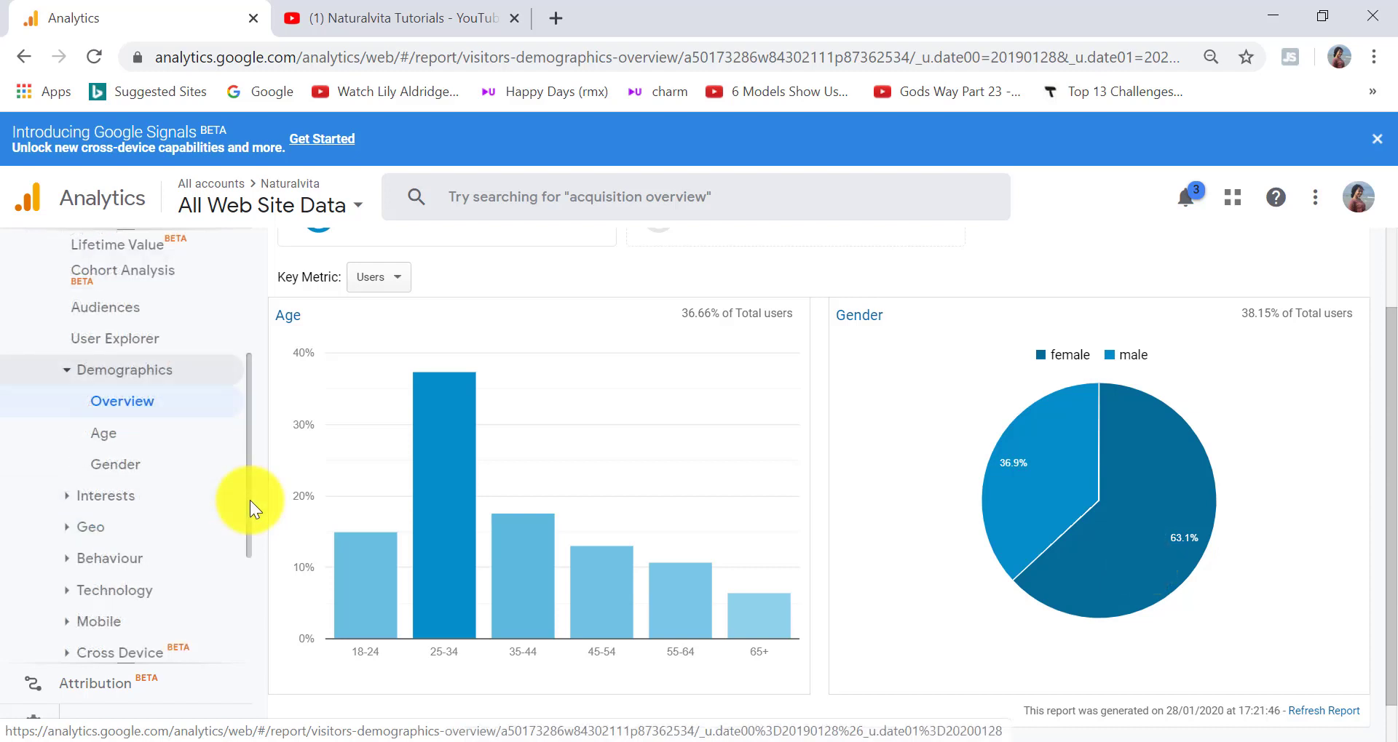
left_click(91, 624)
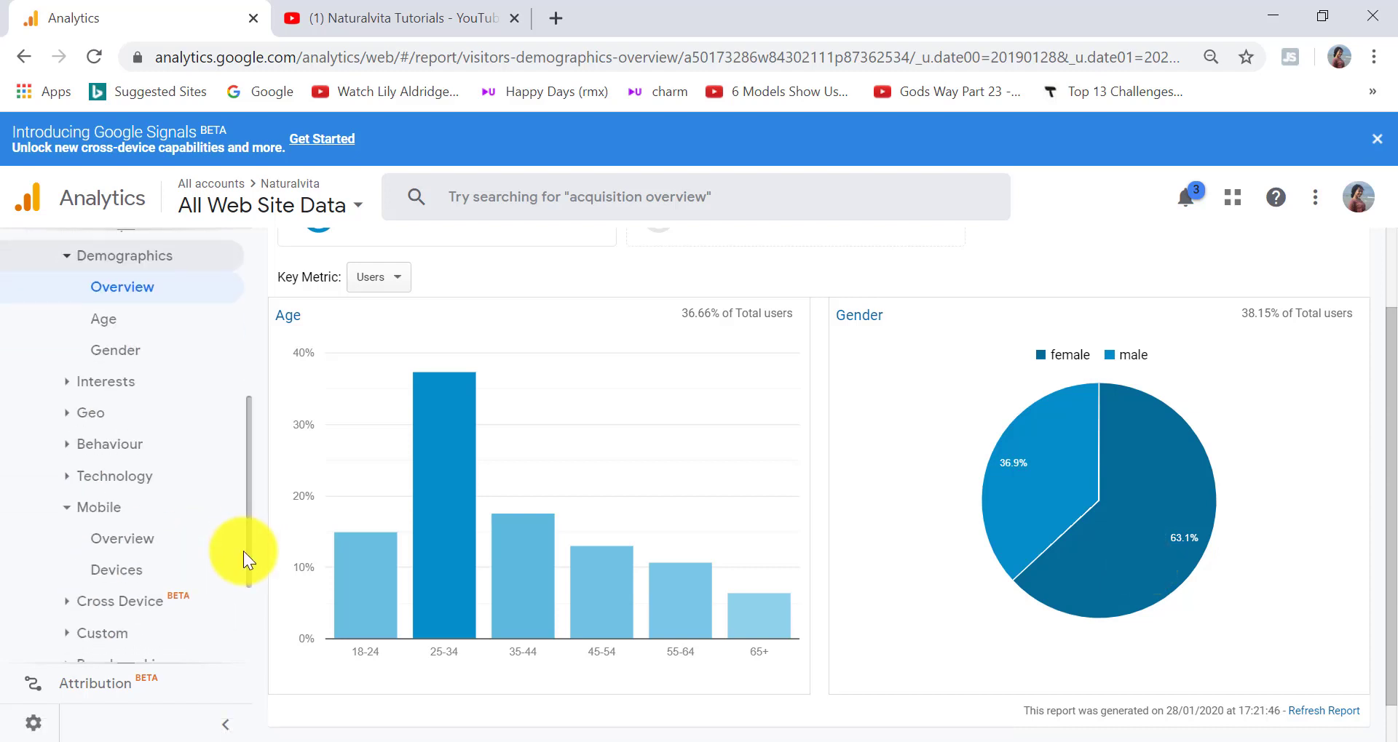
left_click(150, 537)
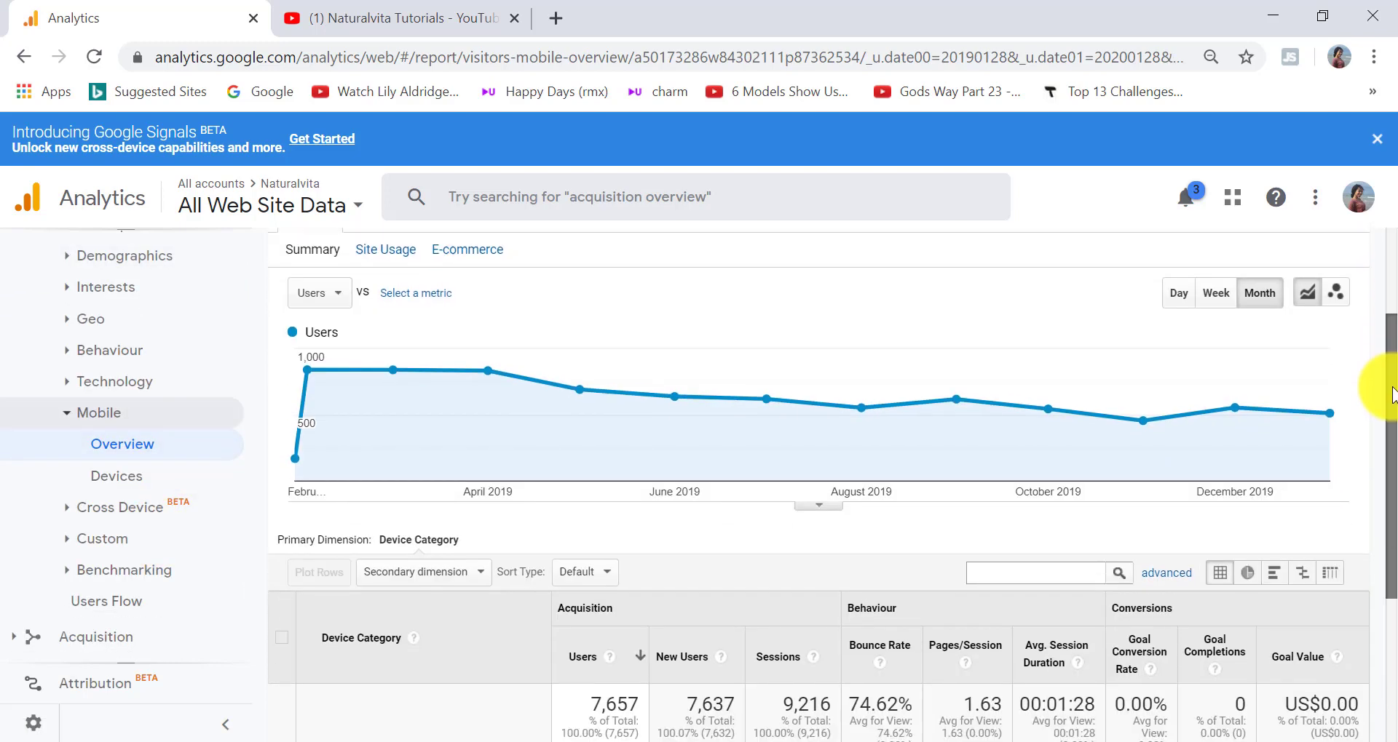
left_click_drag(1373, 384, 1373, 524)
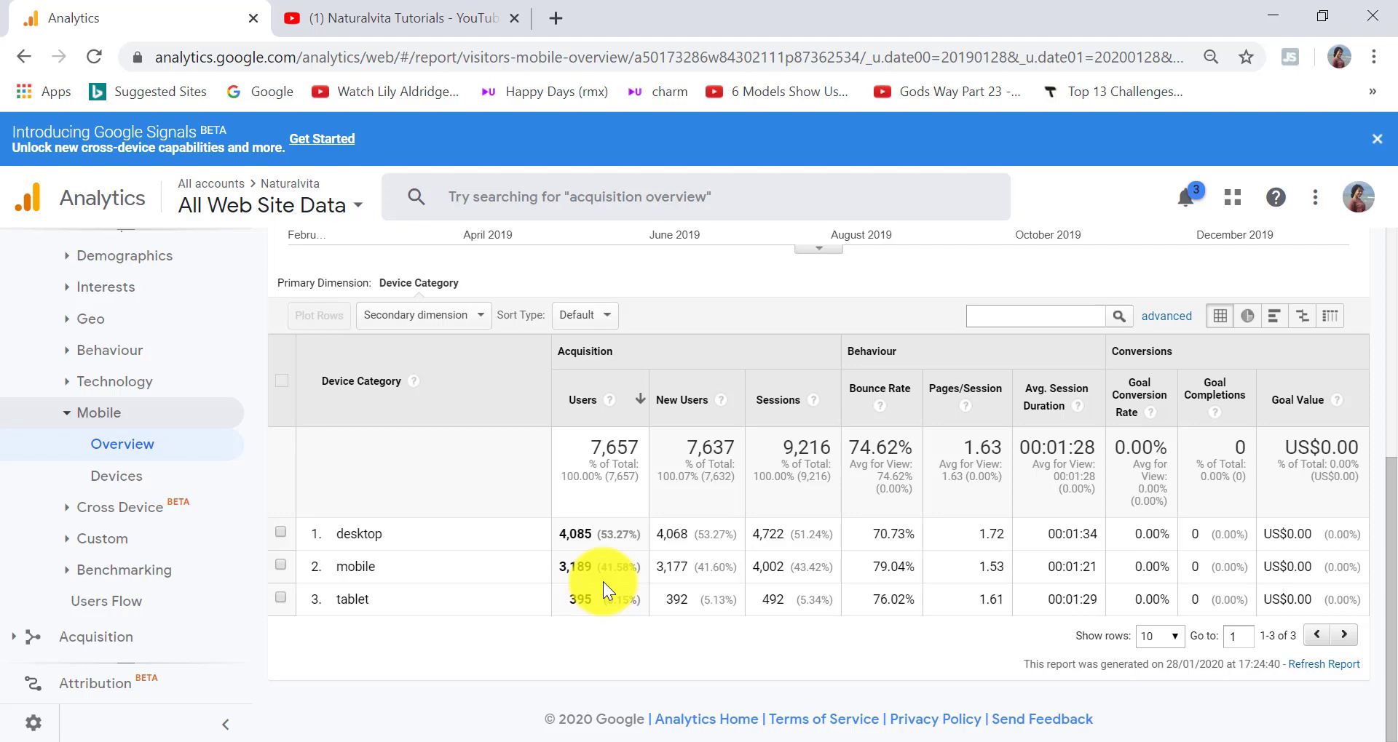
left_click(135, 492)
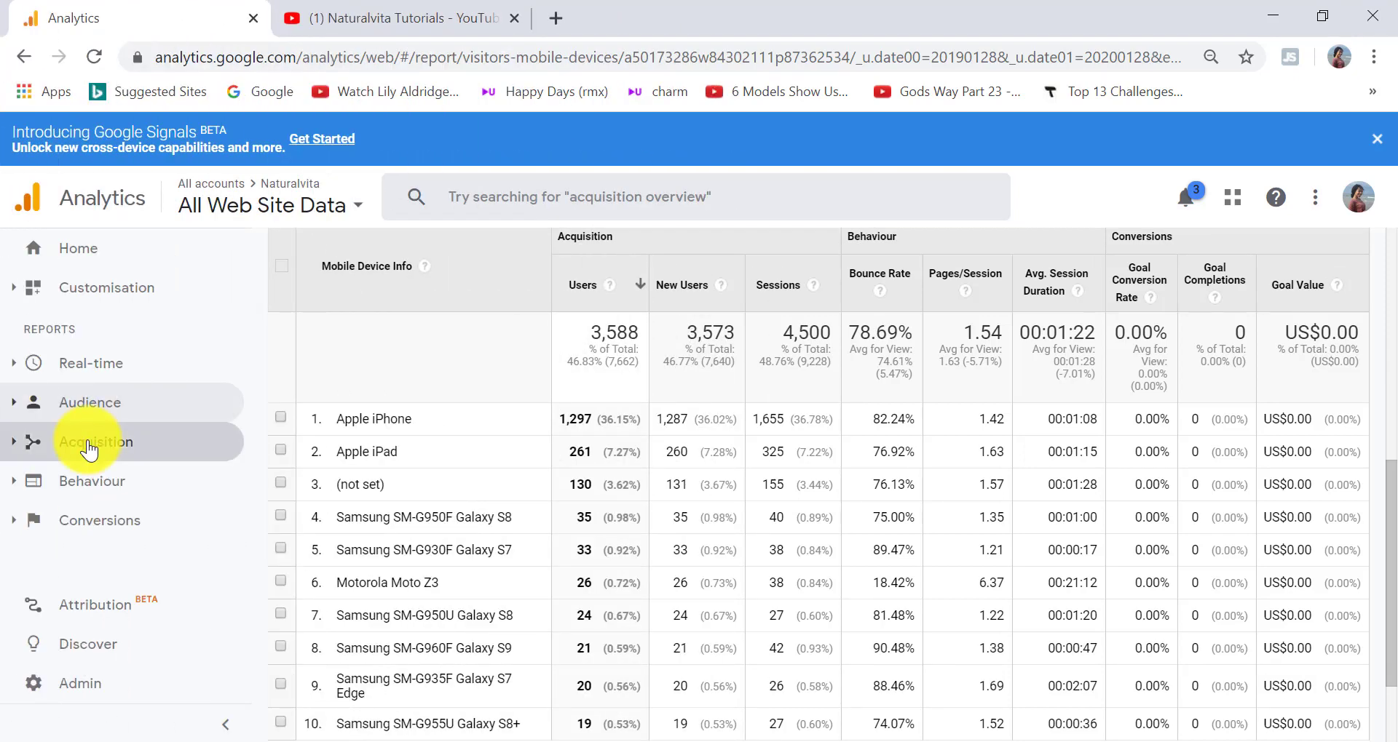
Open Acquisition Overview and drill into Social, showing YouTube at 2,096 and Facebook at 146 users.
left_click(88, 450)
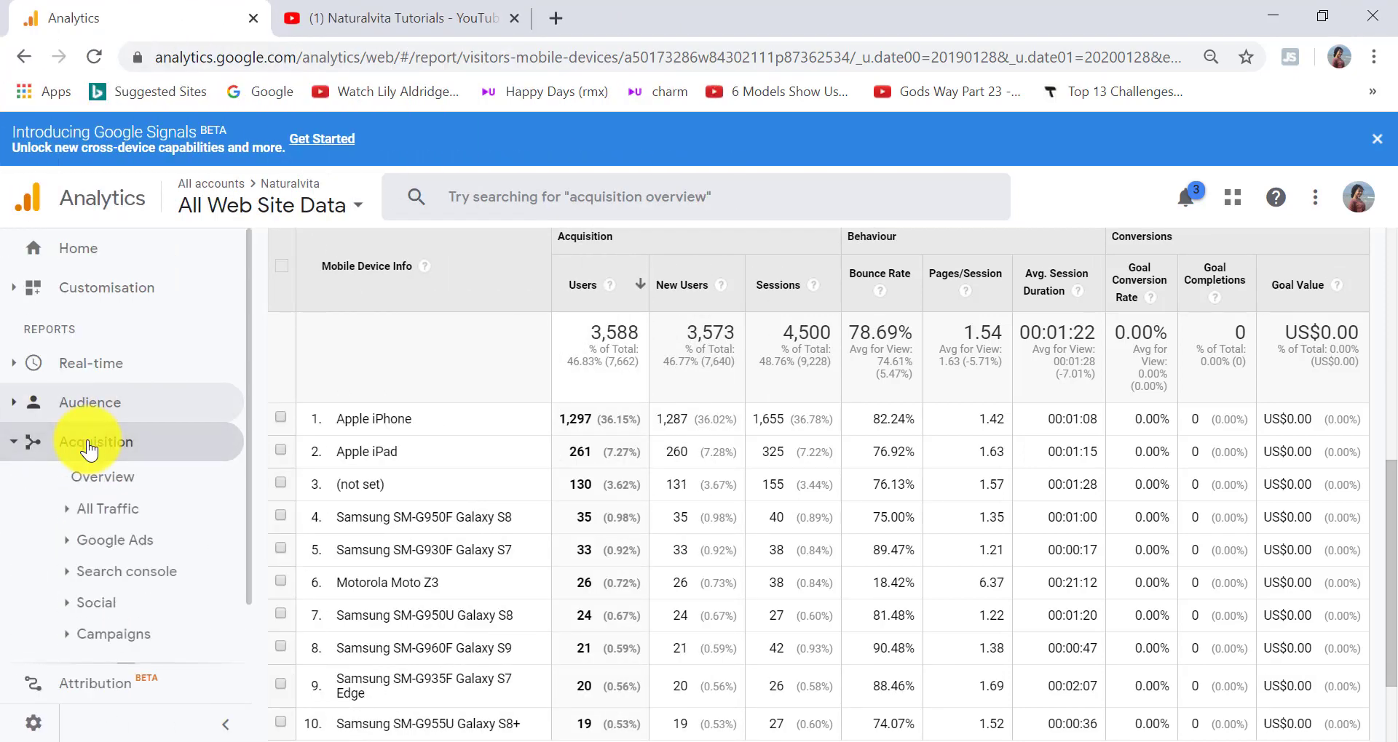
left_click(95, 481)
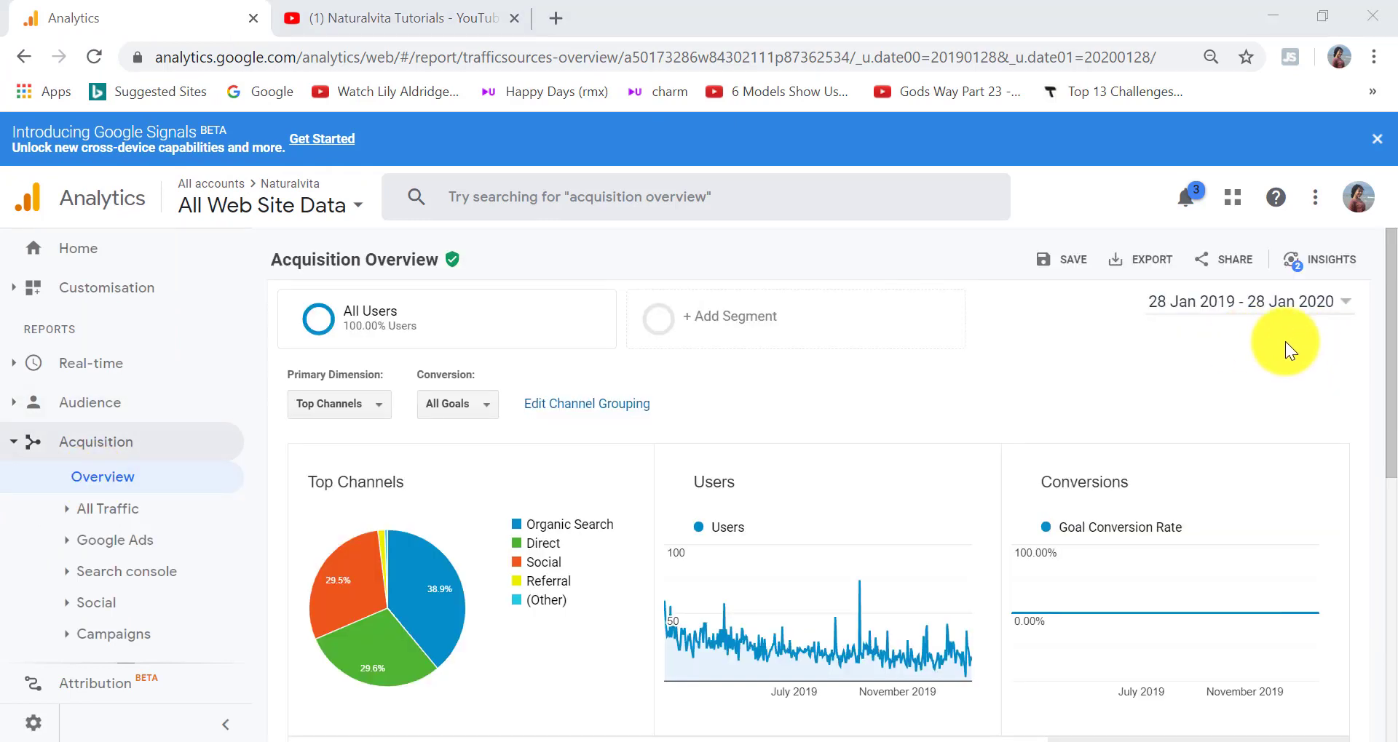
scroll(1376, 349, "down", 1)
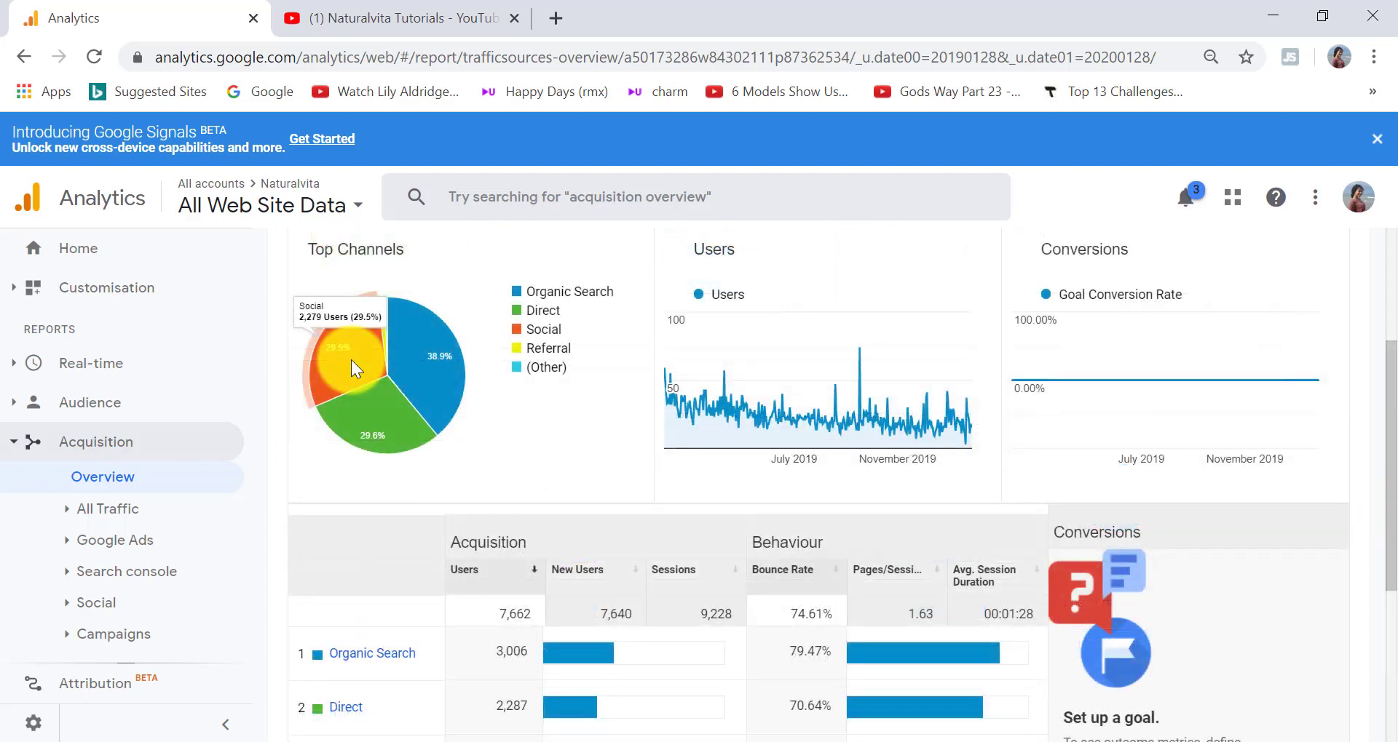
scroll(1372, 537, "down", 3)
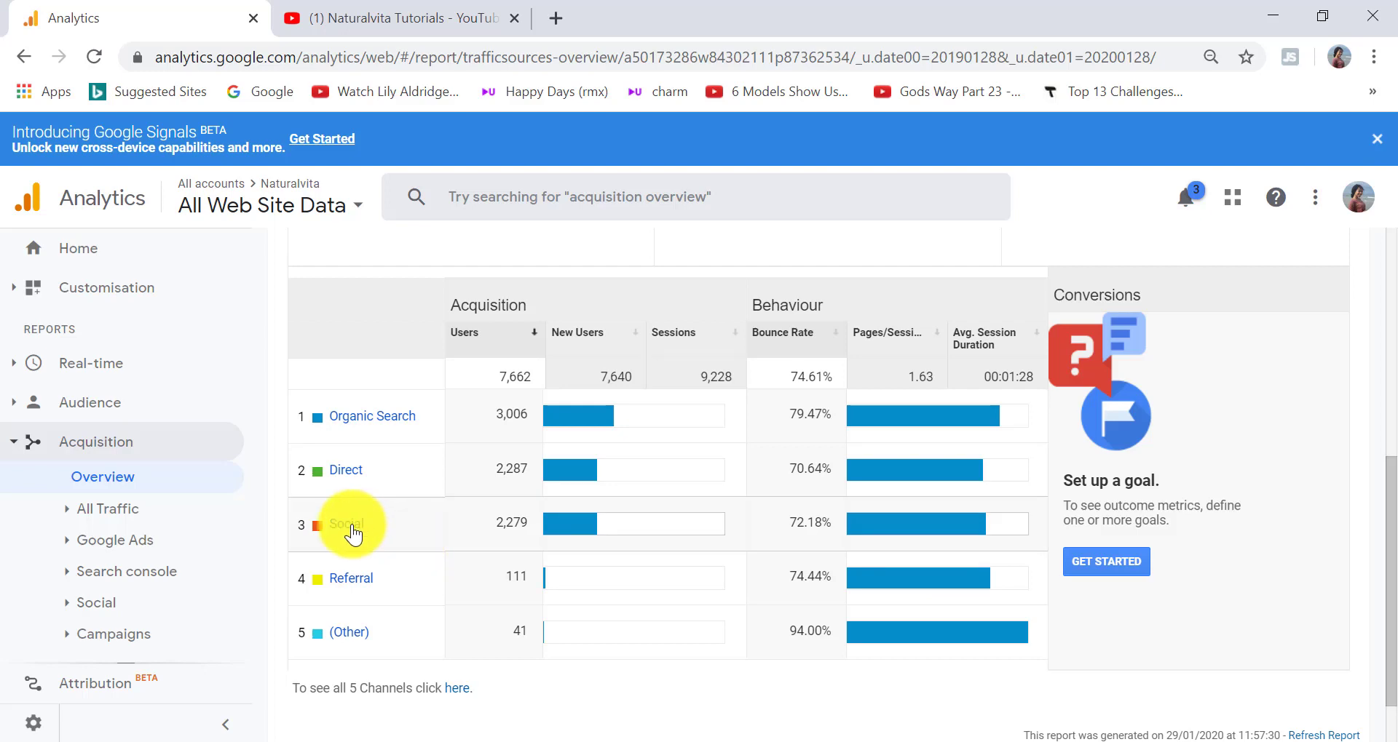
left_click(347, 526)
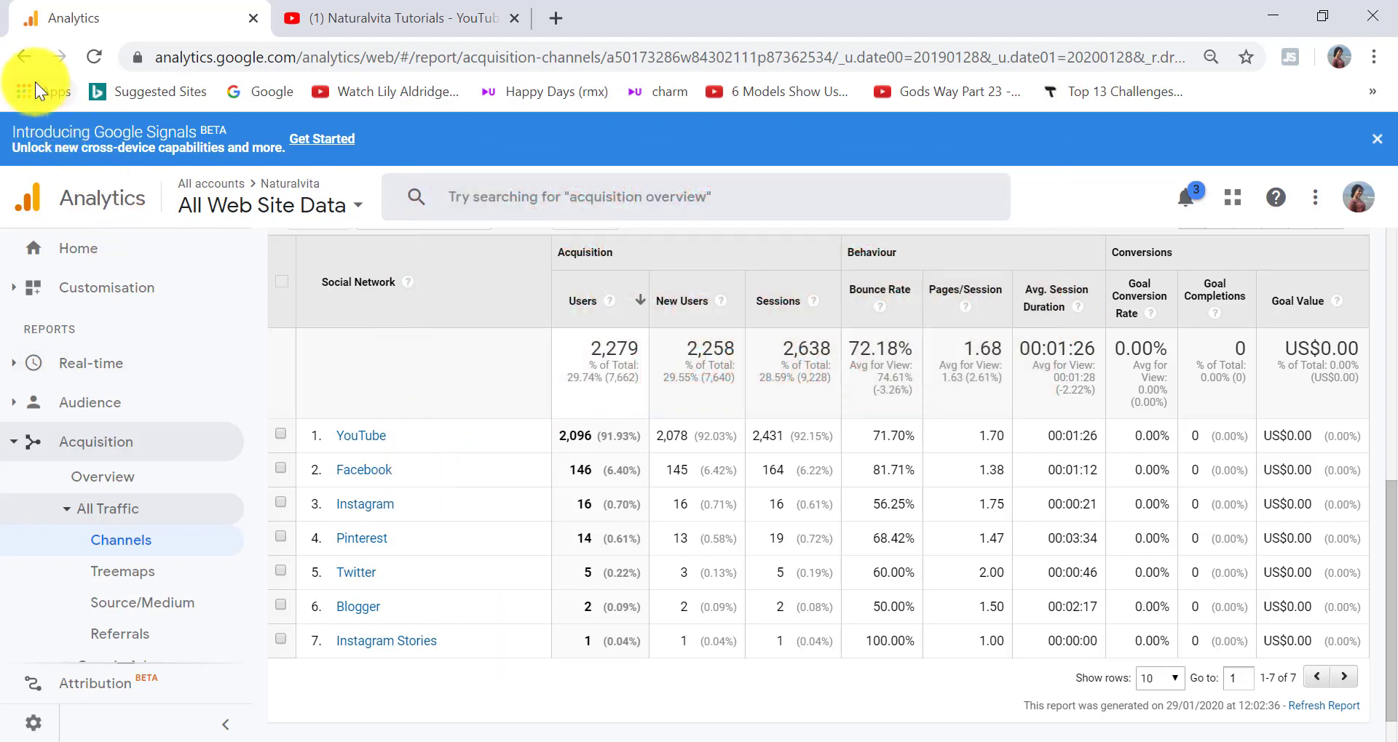
Return to Acquisition Overview and show all channel rows, led by Organic Search's 3,006 users.
left_click(23, 58)
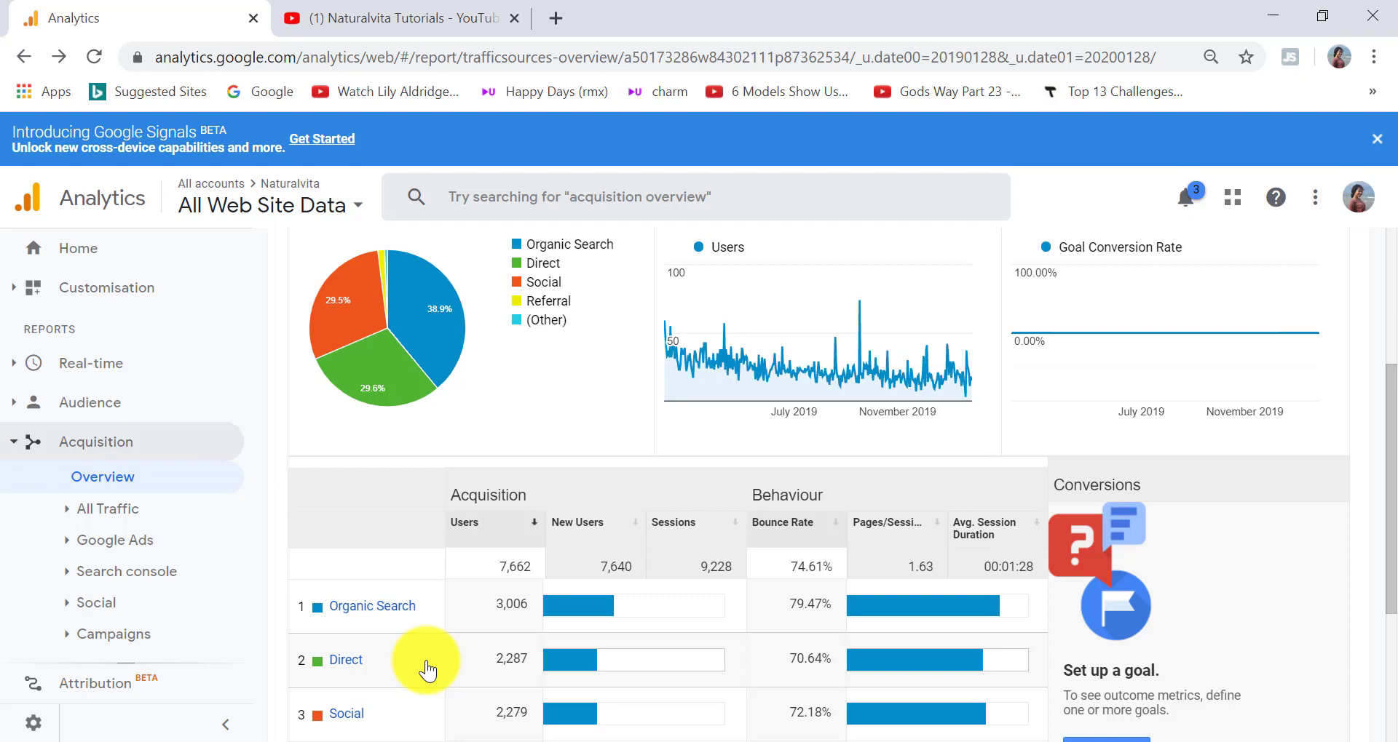
left_click_drag(1386, 493, 1392, 567)
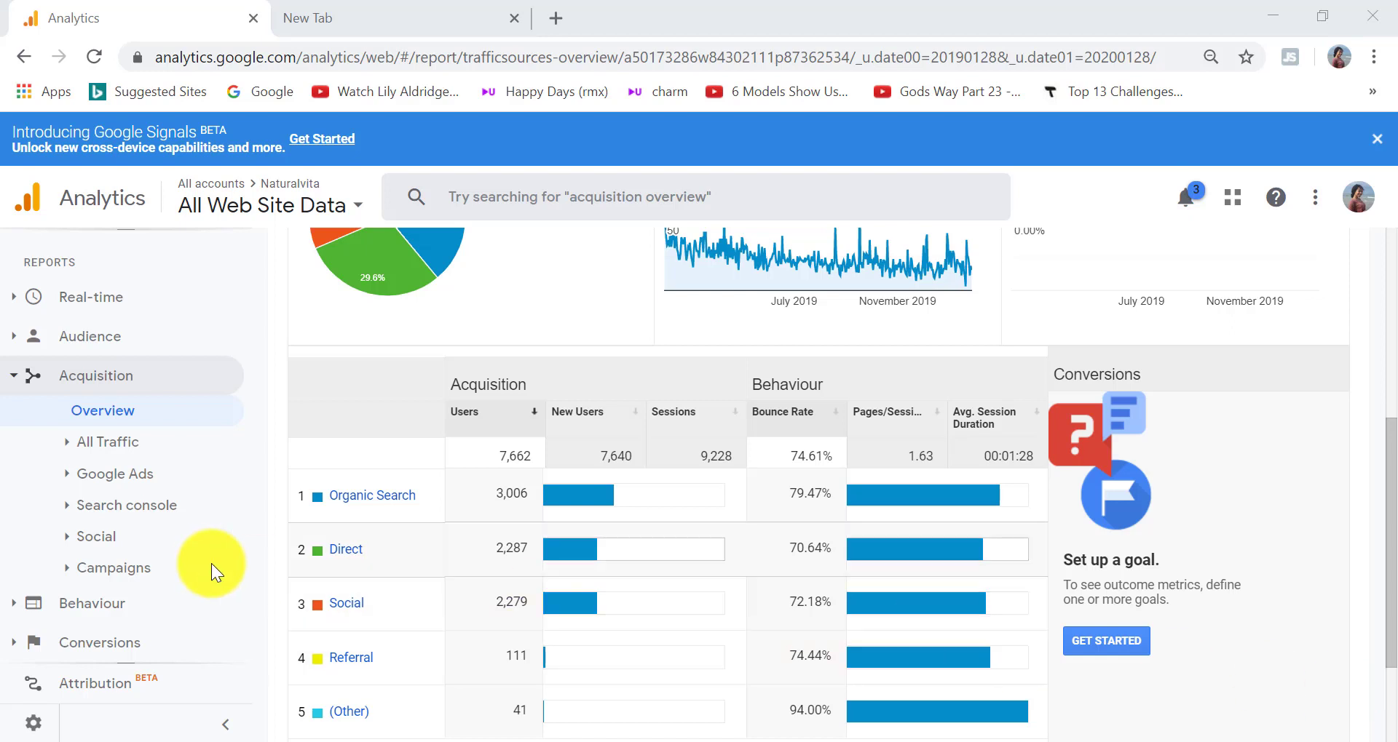
Open the Behaviour > Site Content > All Pages report.
left_click(63, 604)
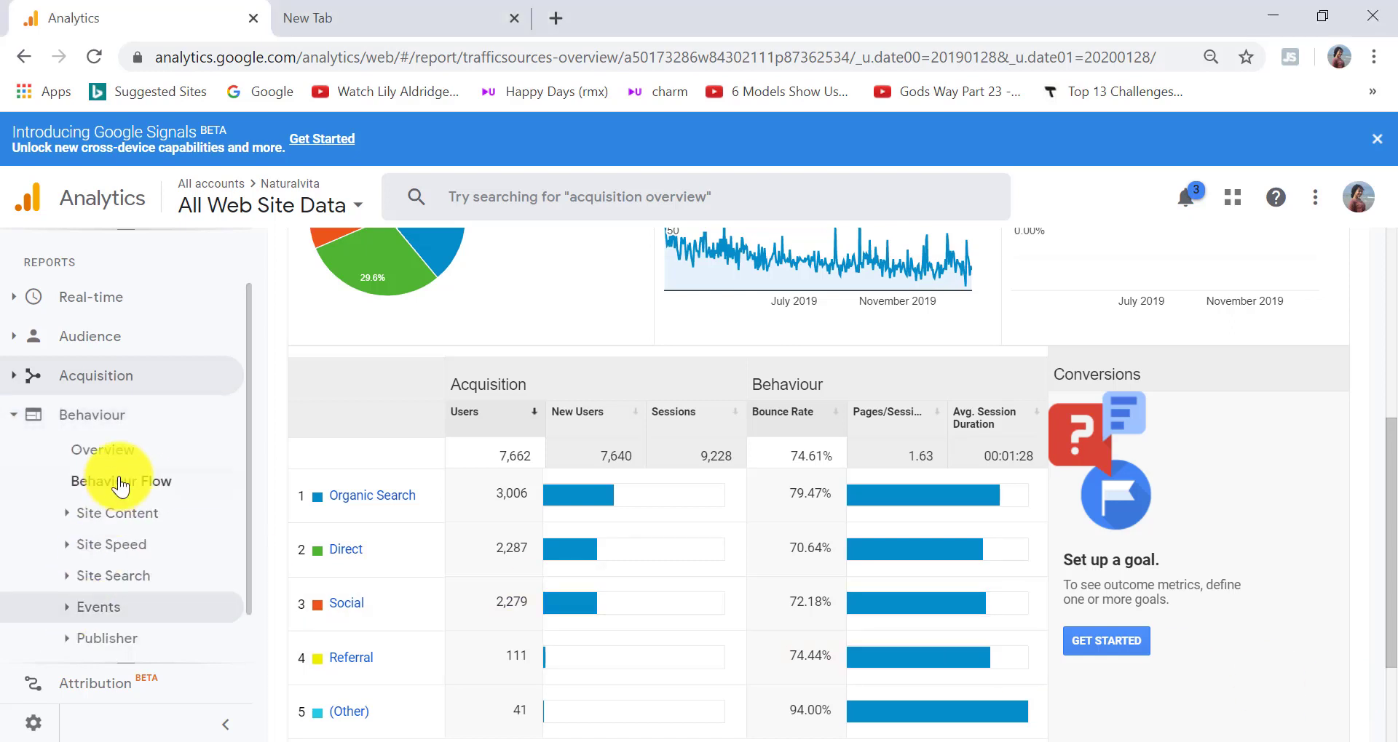
left_click(113, 524)
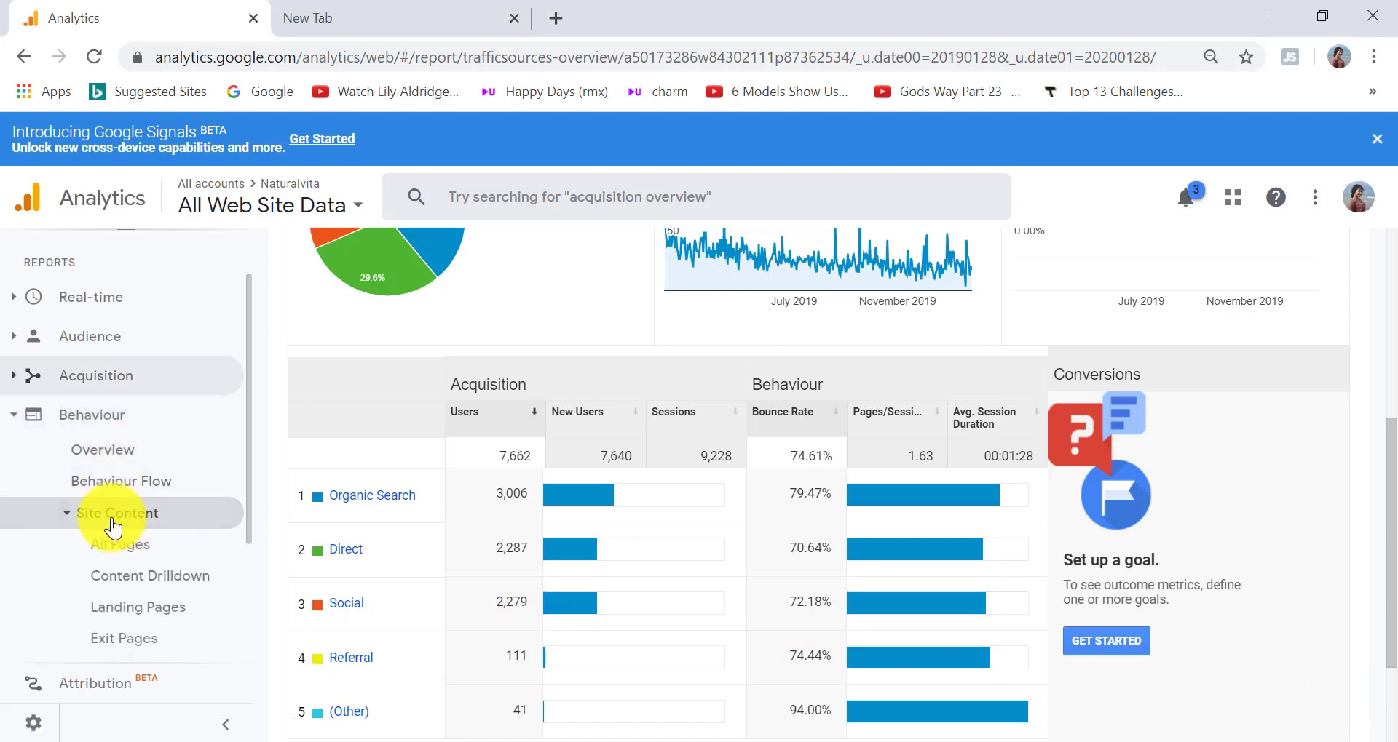
left_click(119, 551)
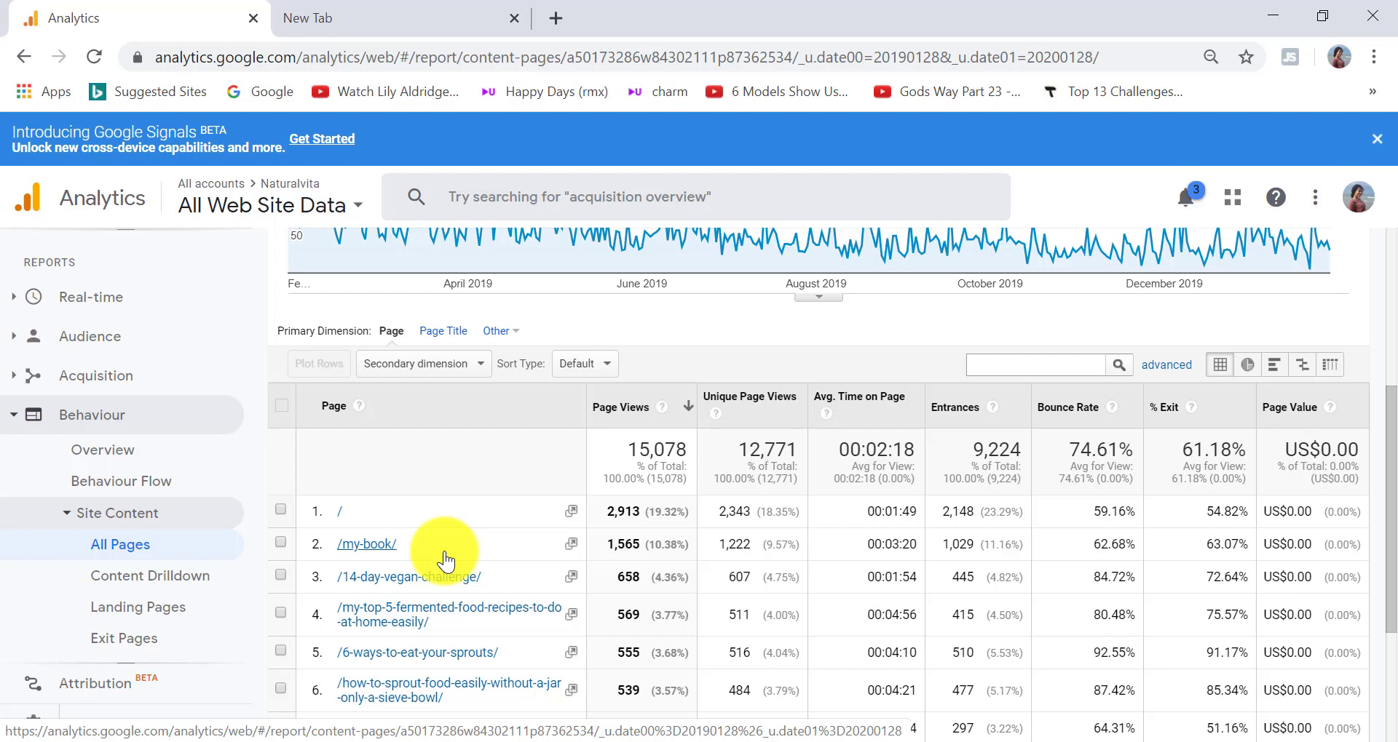
Show 50 rows per page in the All Pages table.
left_click_drag(1390, 531, 1394, 703)
left_click(1142, 640)
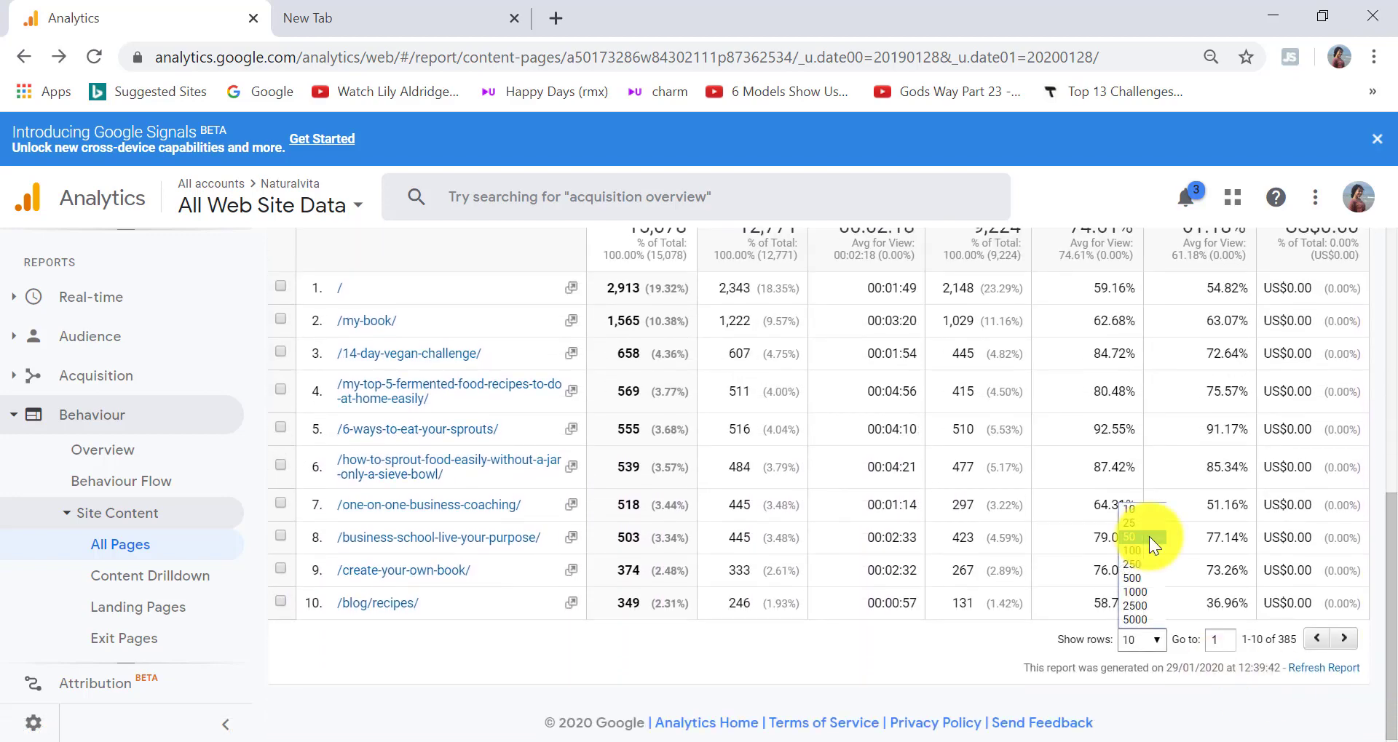
left_click(1149, 536)
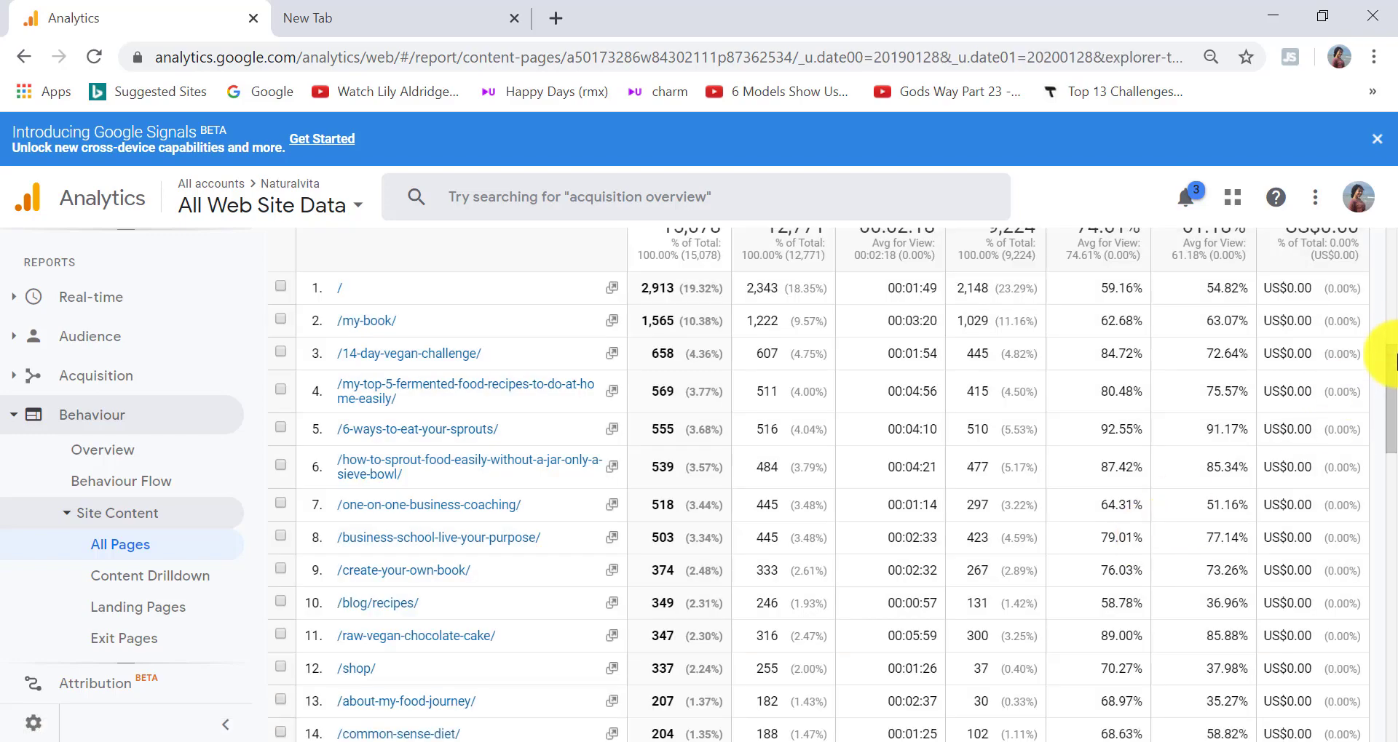
left_click_drag(1392, 391, 1392, 572)
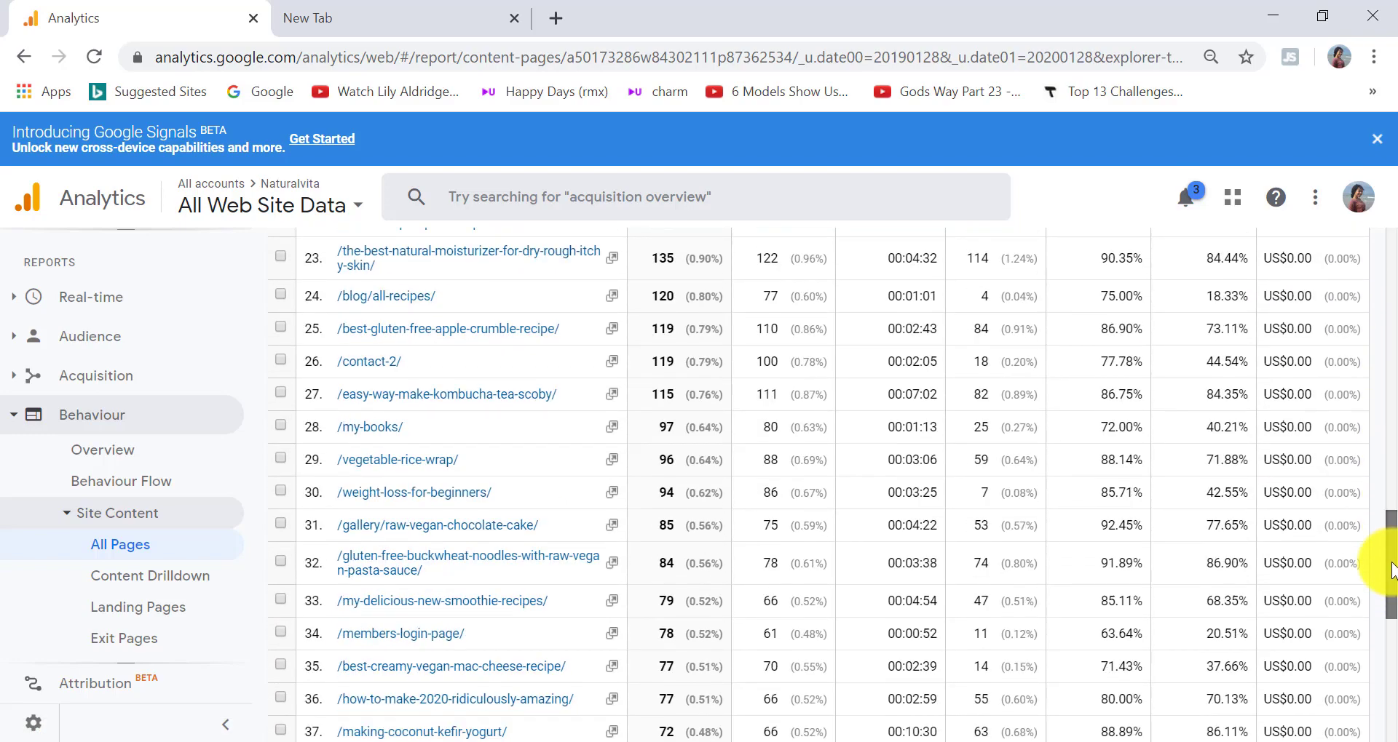
scroll(992, 134, "up", 12)
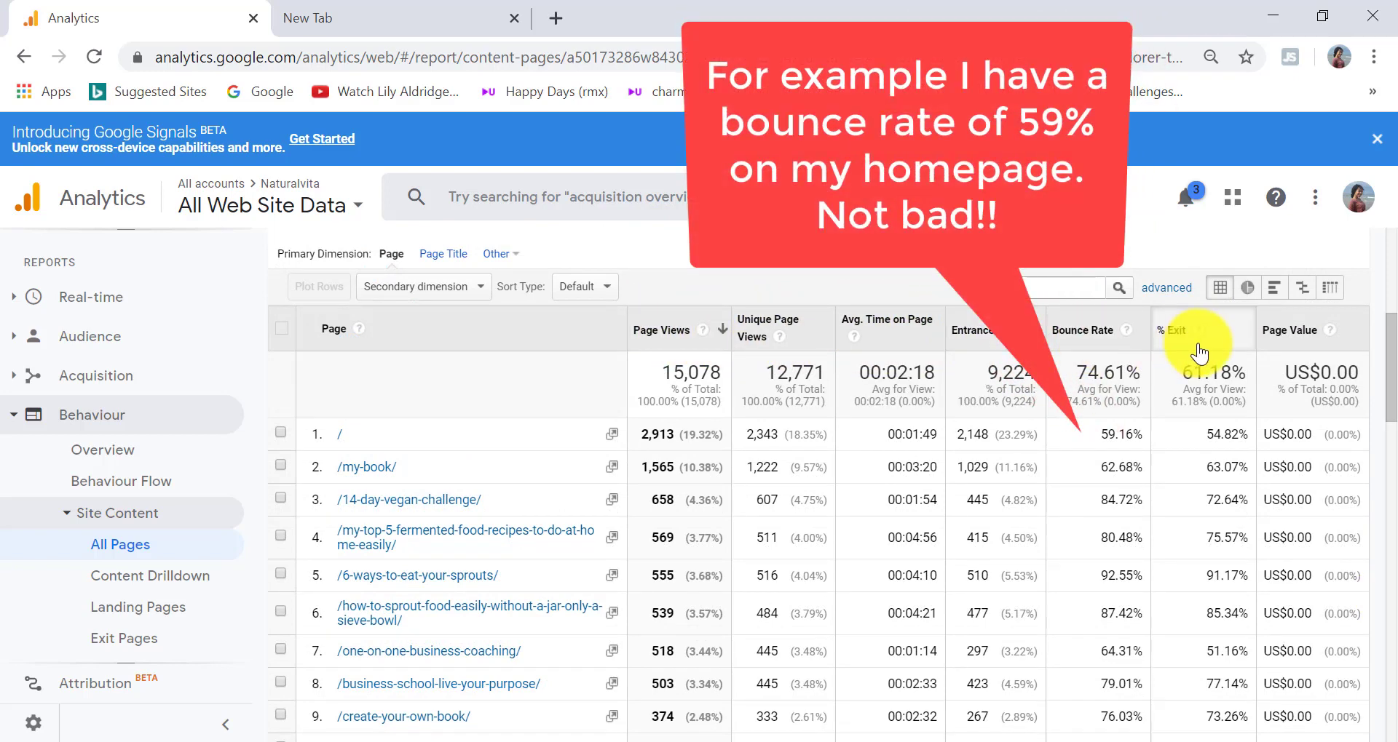
scroll(251, 519, "down", 1)
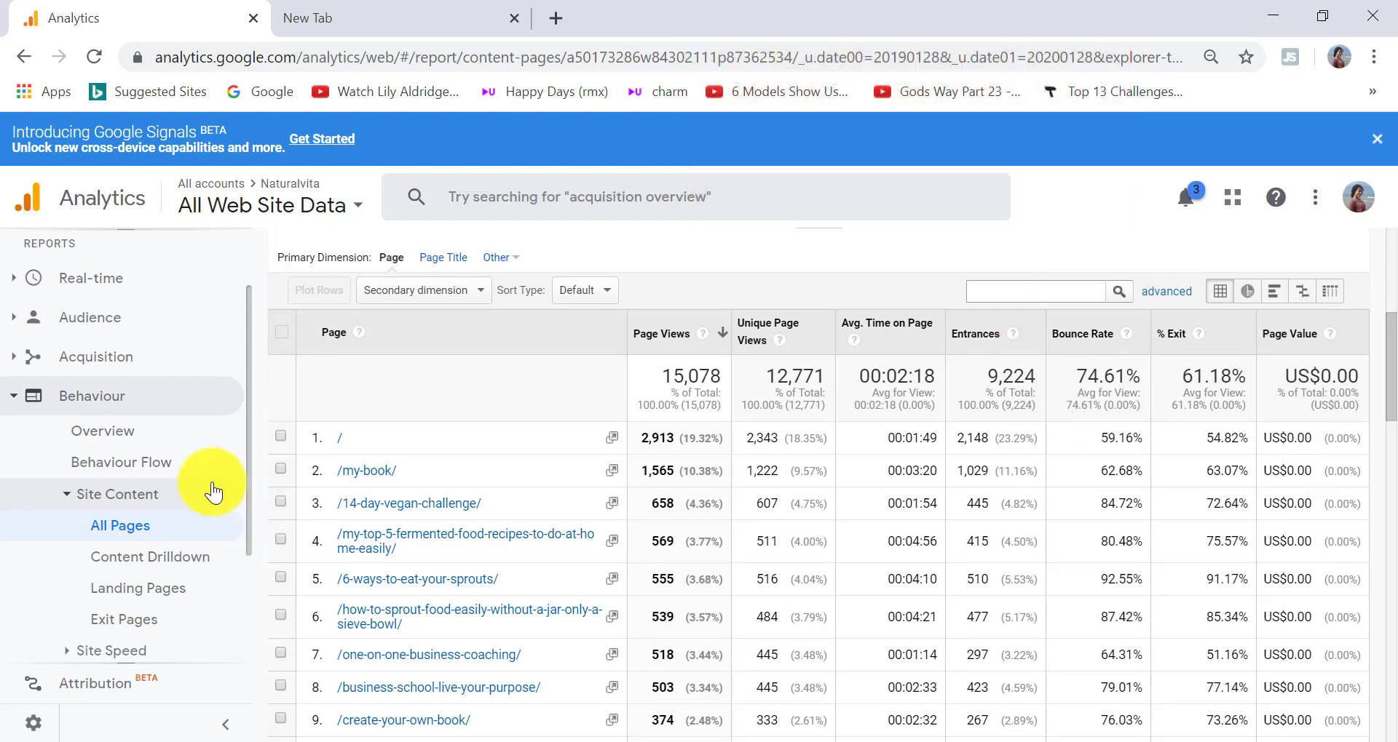
Open Behaviour Flow and read node traffic cards: 9.2K starting sessions, 7.7K drop-offs, homepage leading.
left_click(113, 465)
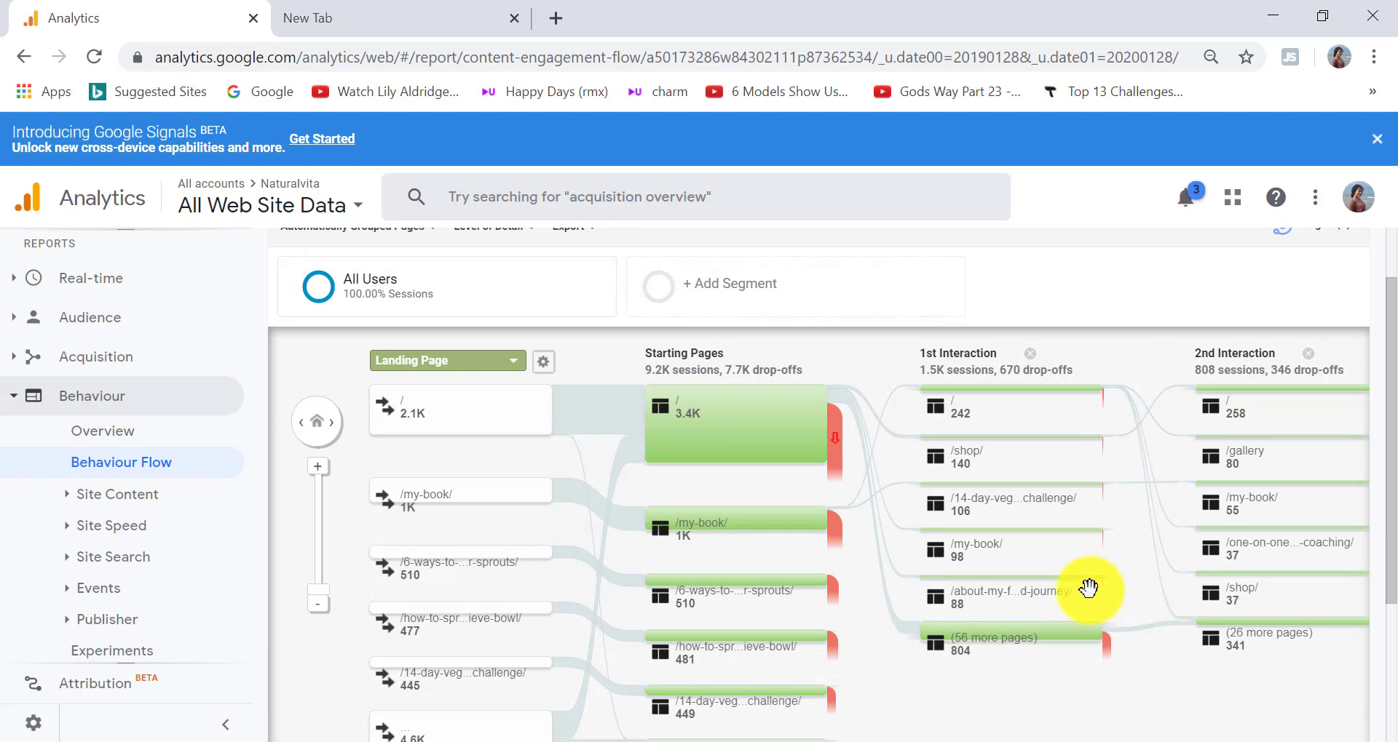
mouse_move(817, 406)
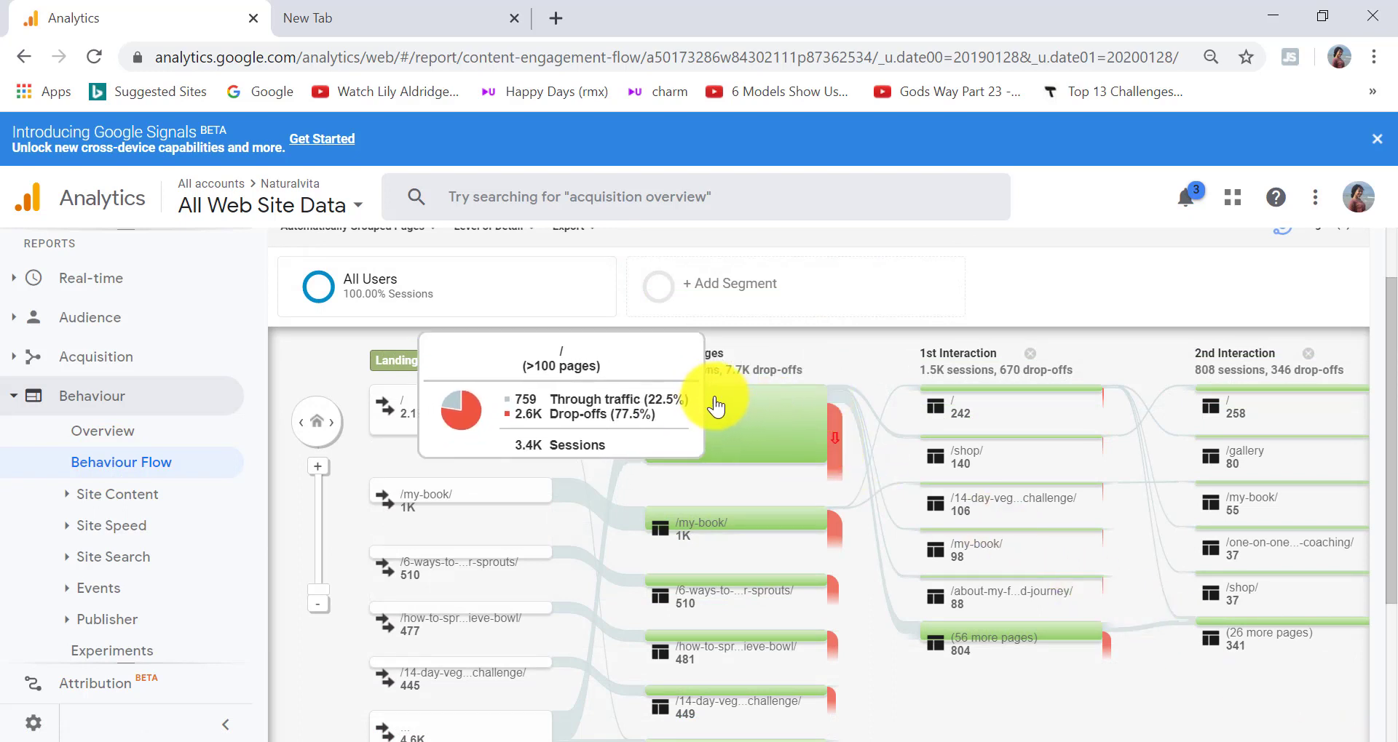
mouse_move(711, 414)
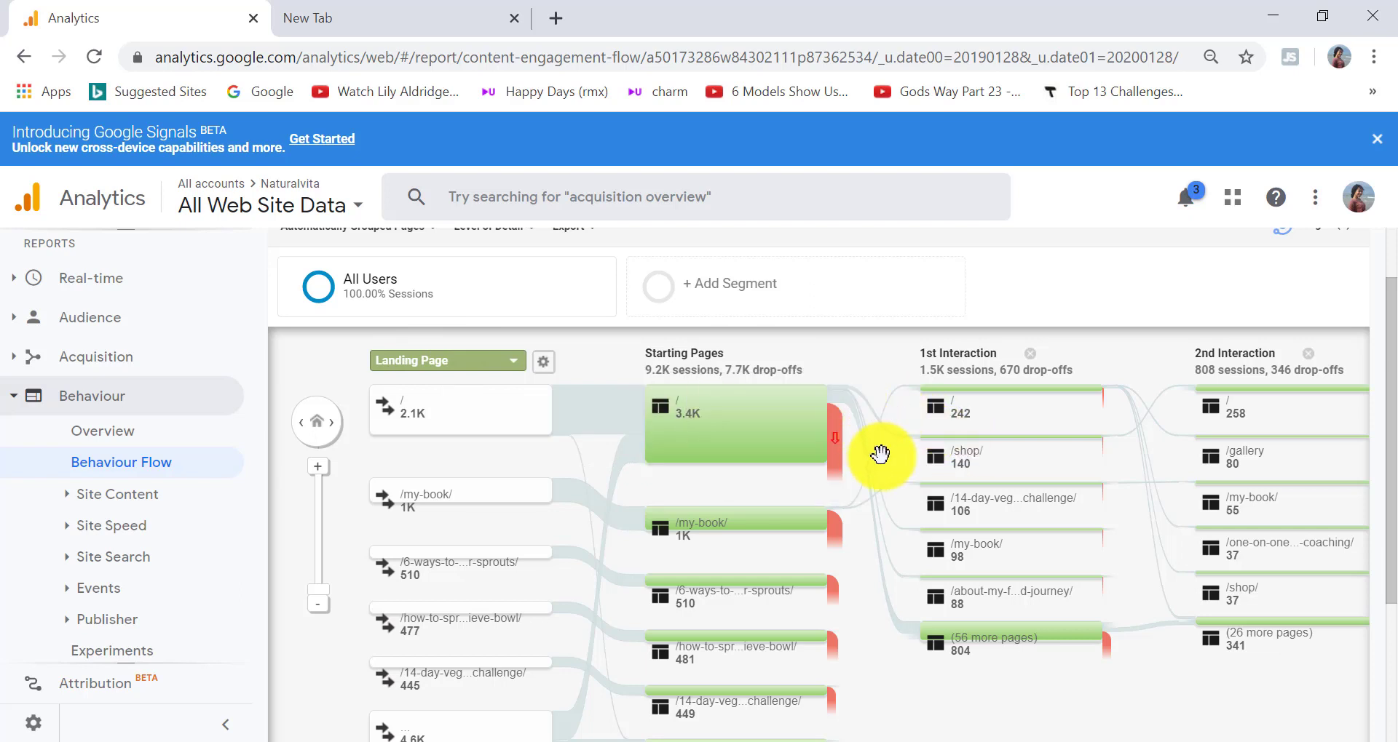
mouse_move(919, 557)
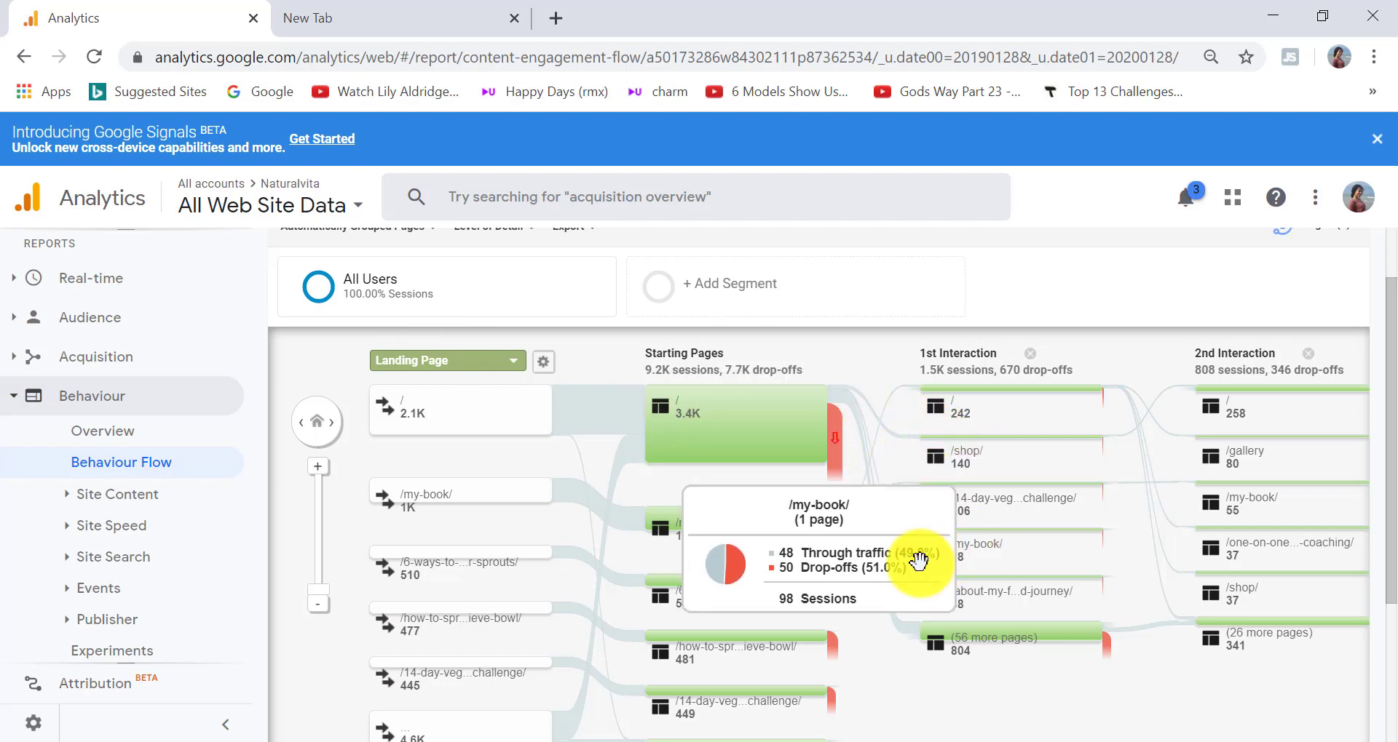
mouse_move(917, 645)
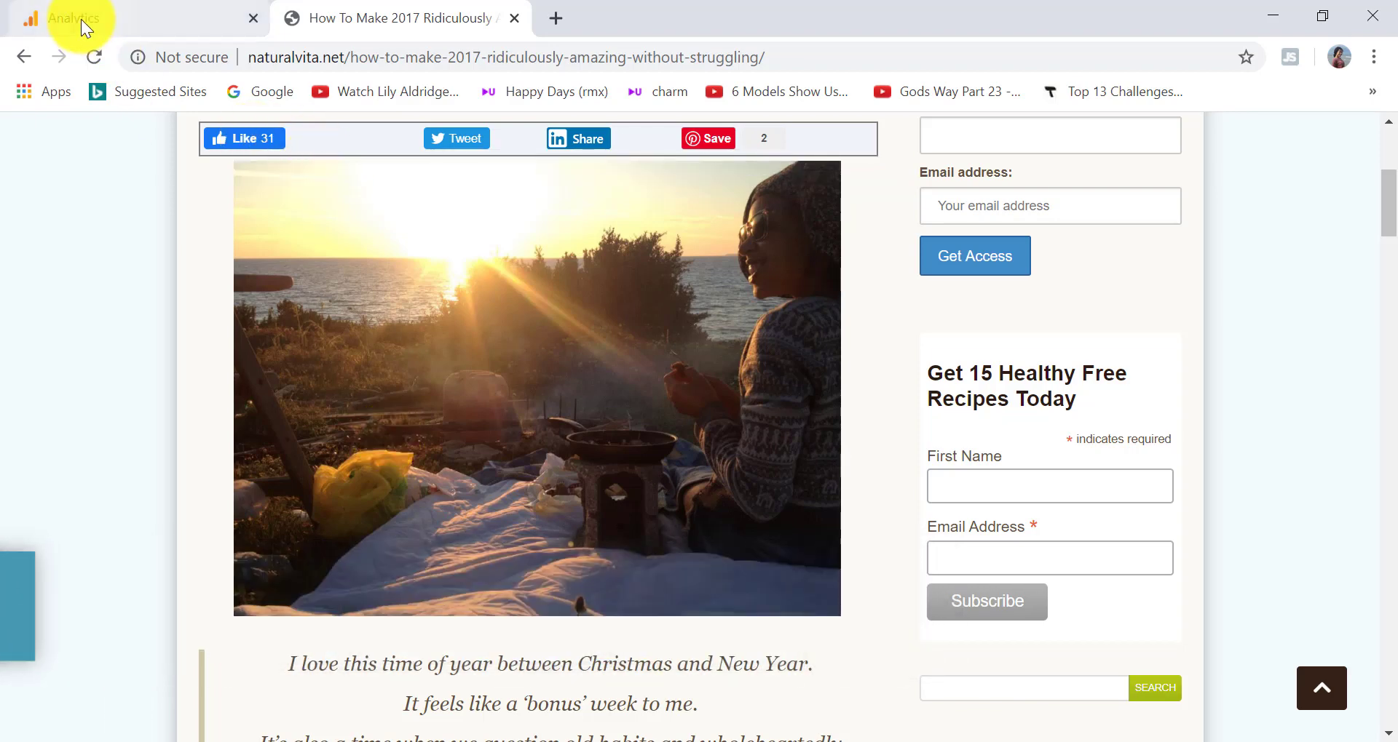
left_click(81, 19)
Reopen the Site Content > All Pages report.
scroll(247, 287, "down", 1)
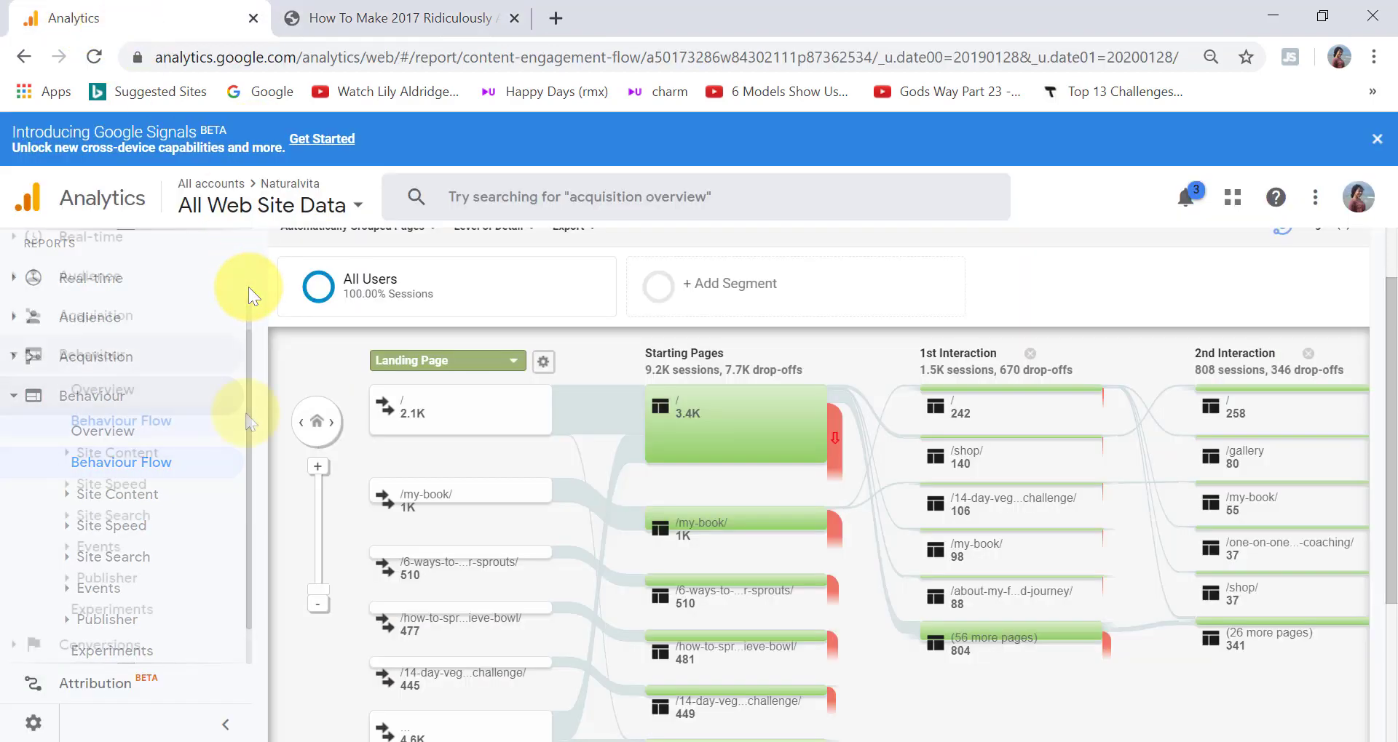
left_click(119, 453)
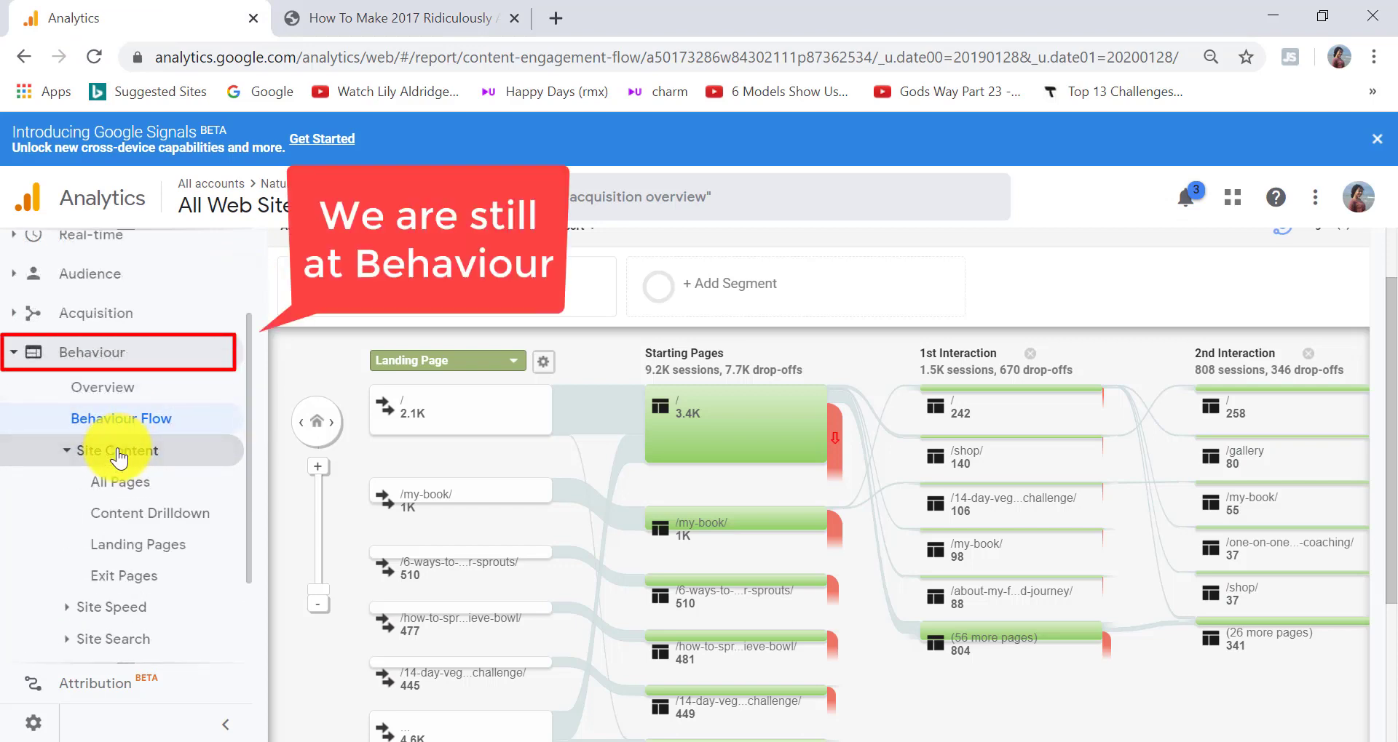
left_click(118, 484)
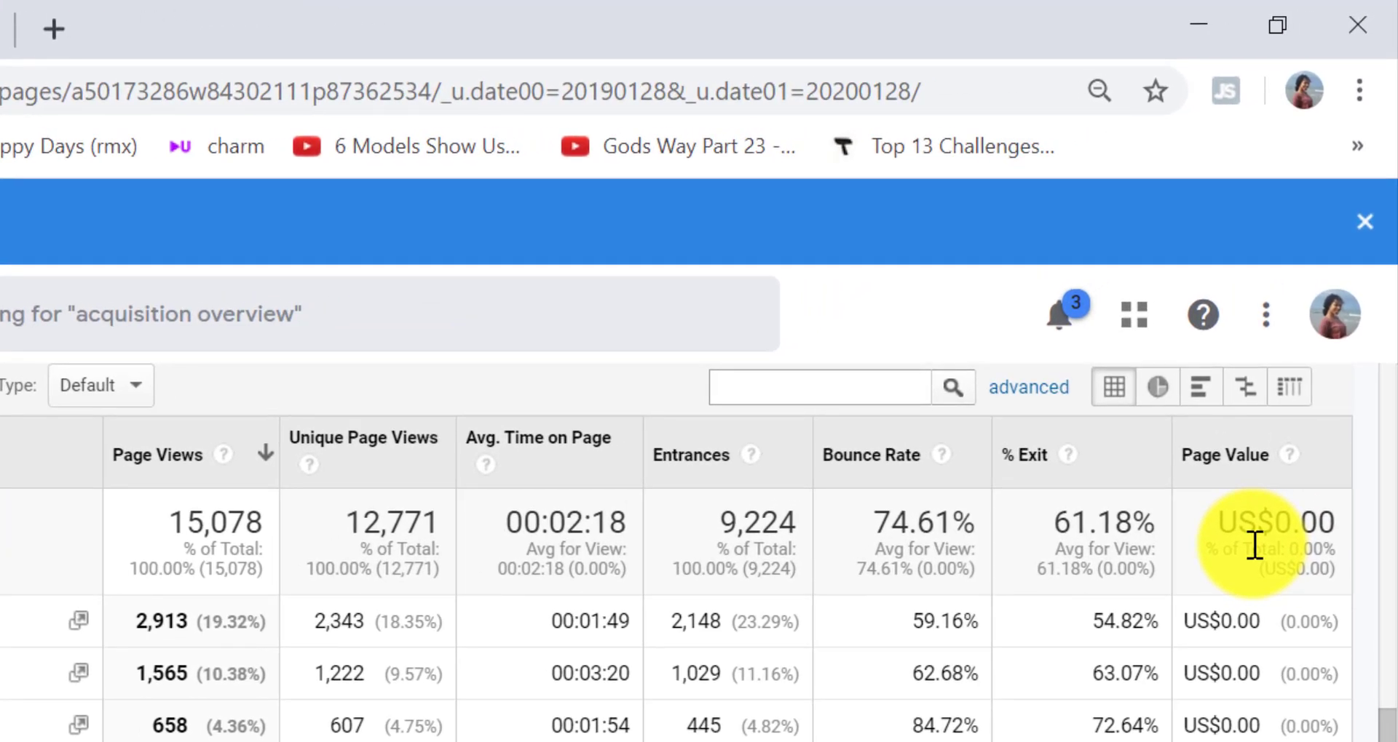
Show the performance view by Avg. Time on Page, led by /eat-lose-weight-pregnancy/ at 00:28:16.
left_click(1197, 397)
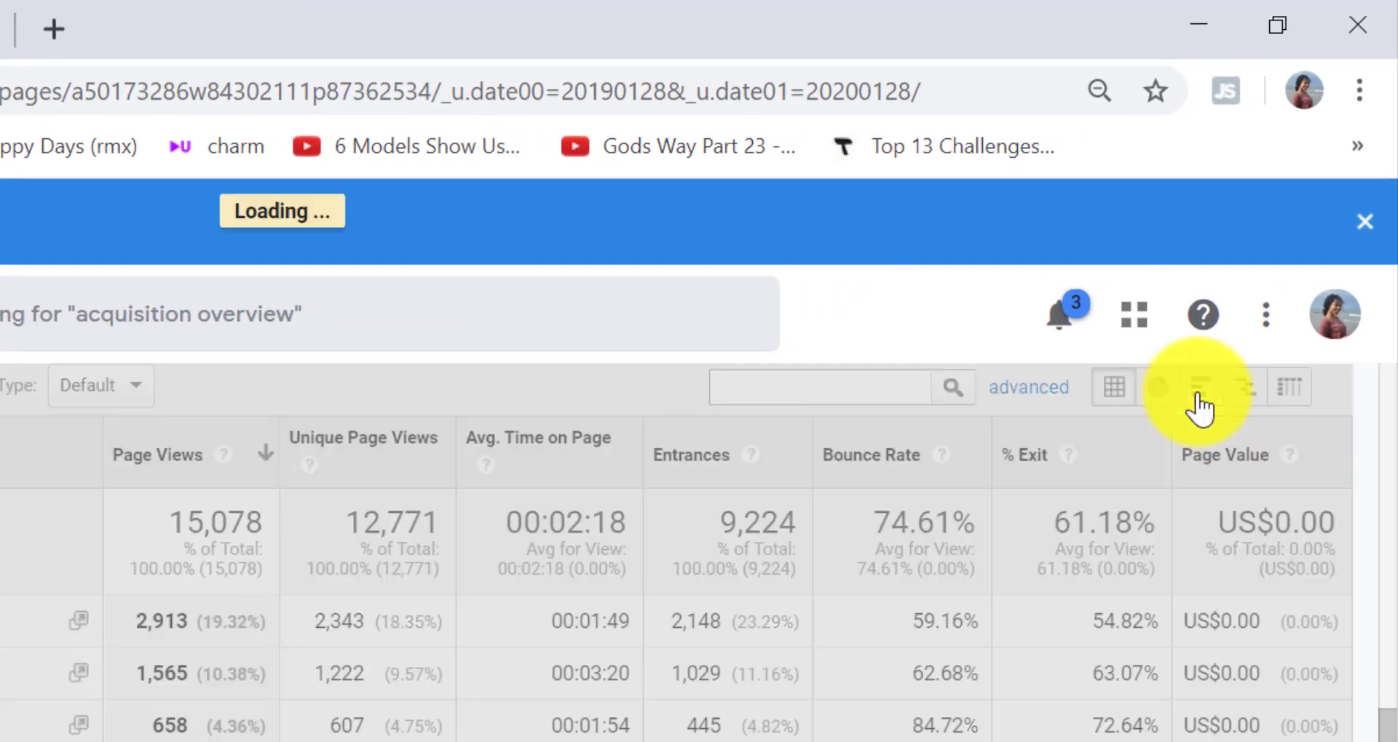
left_click(1000, 335)
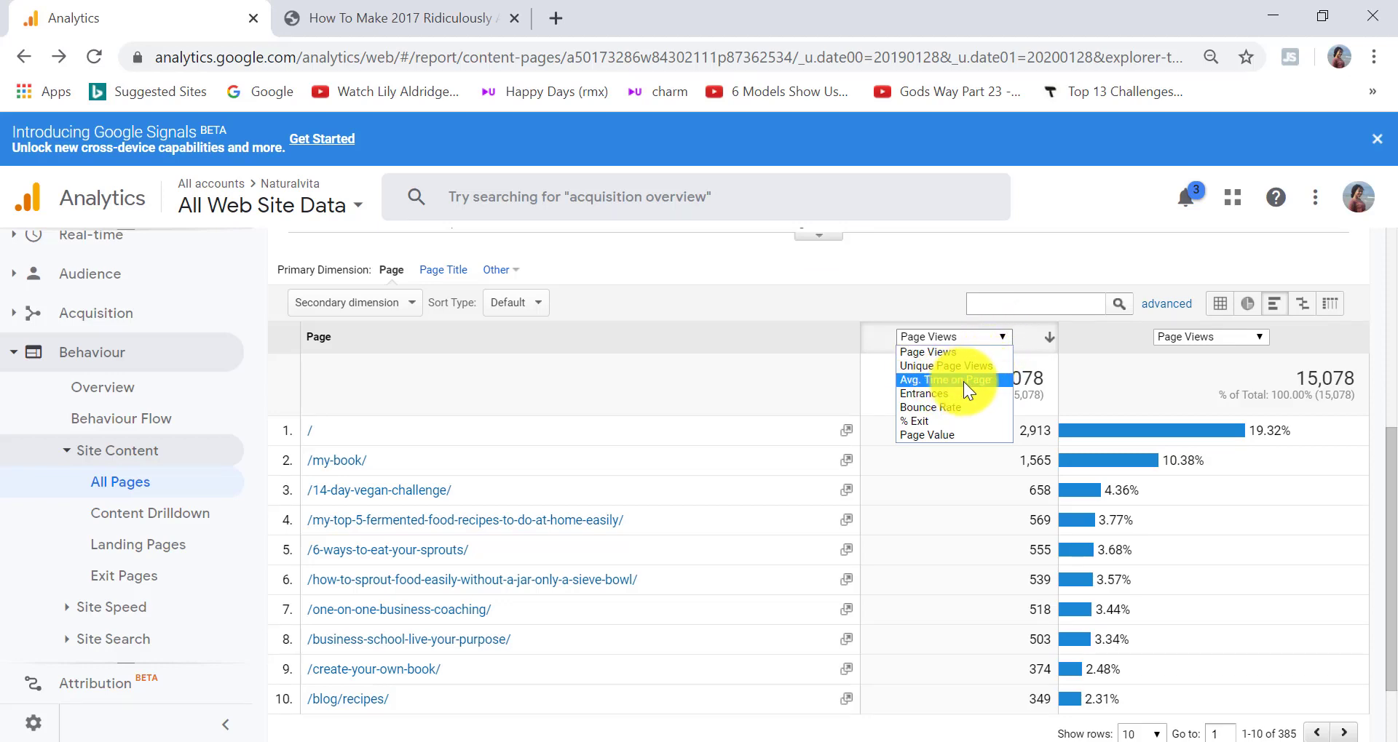
left_click(963, 381)
scroll(1386, 593, "down", 1)
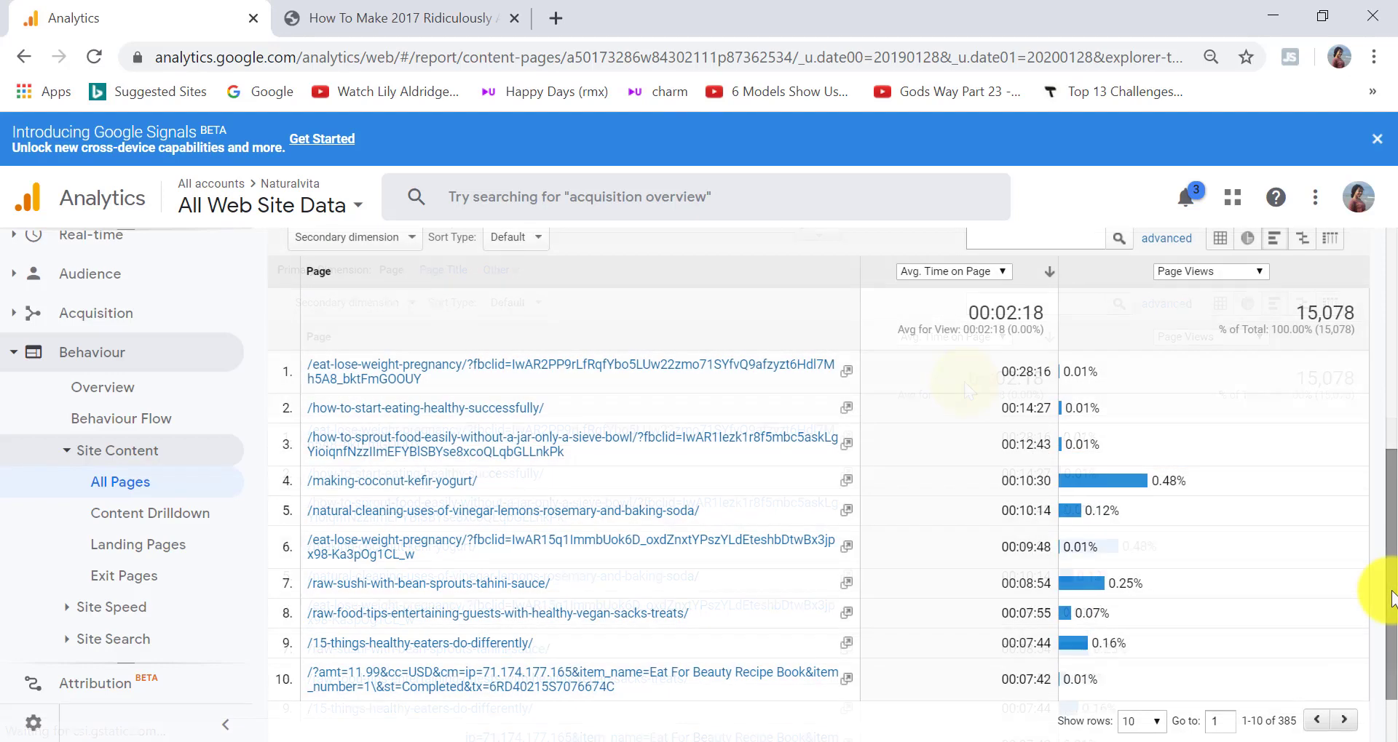